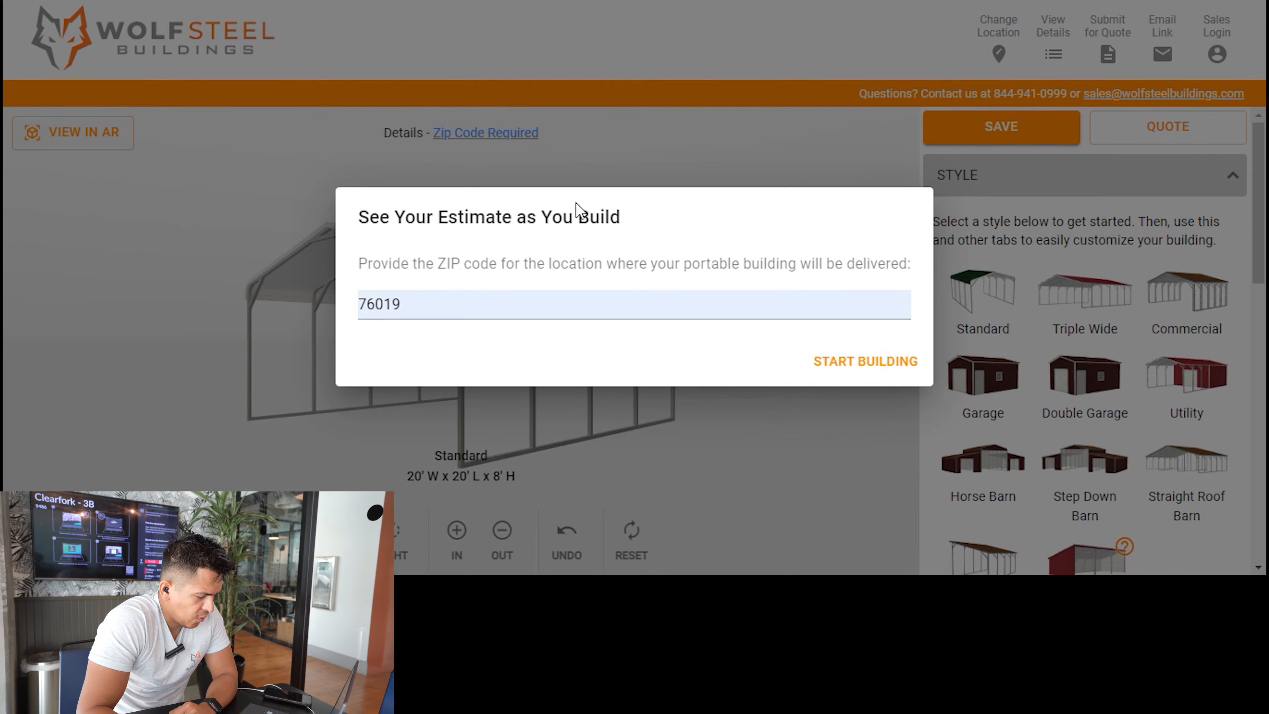
Start the building configuration with the prefilled delivery ZIP code and choose the Triple Wide style.
key(Return)
drag(559, 296, 397, 317)
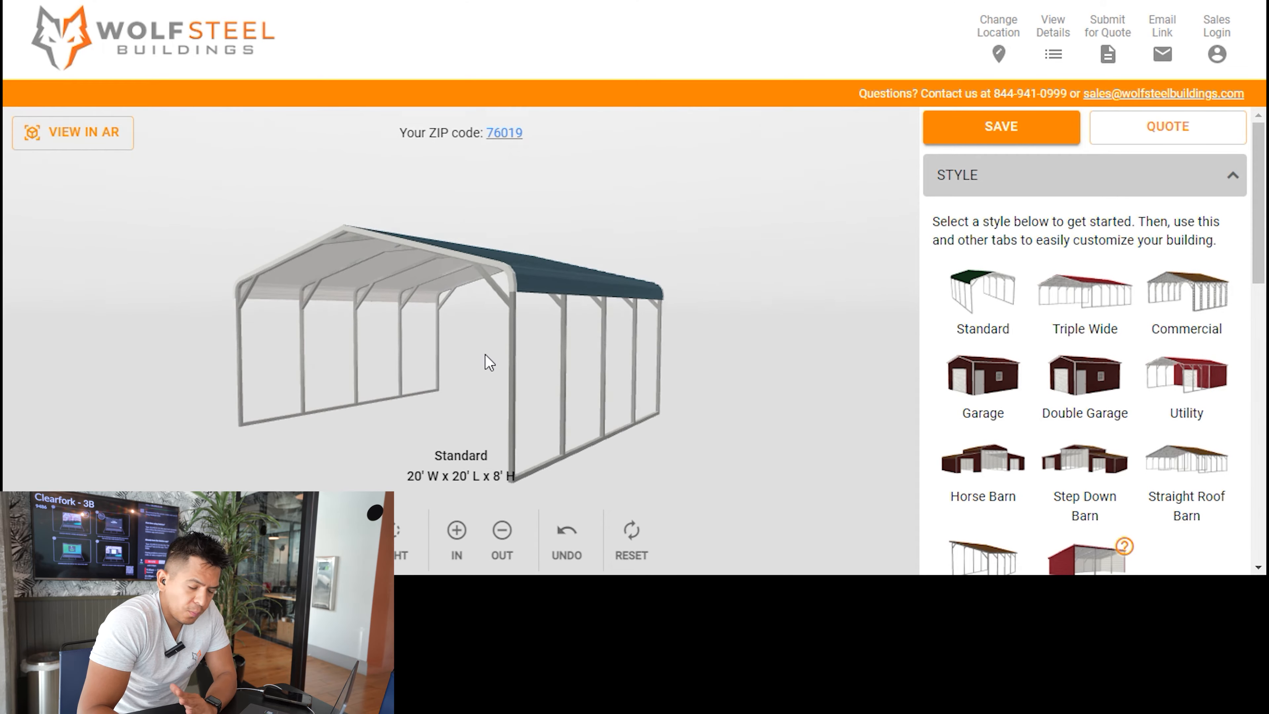
drag(709, 330, 737, 327)
click(1118, 283)
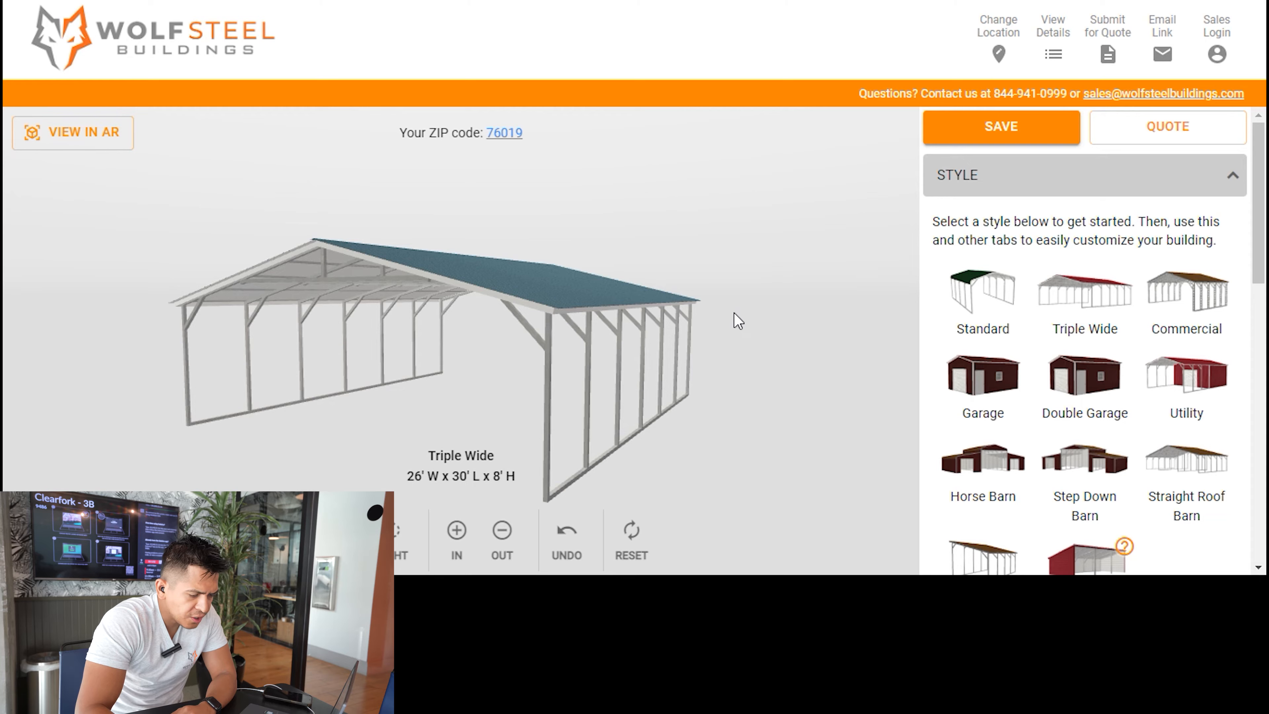
Review the installation surface, roof style and center storage options, and inspect the A-Frame Vertical roof from above and below.
scroll(1134, 220, down, 5)
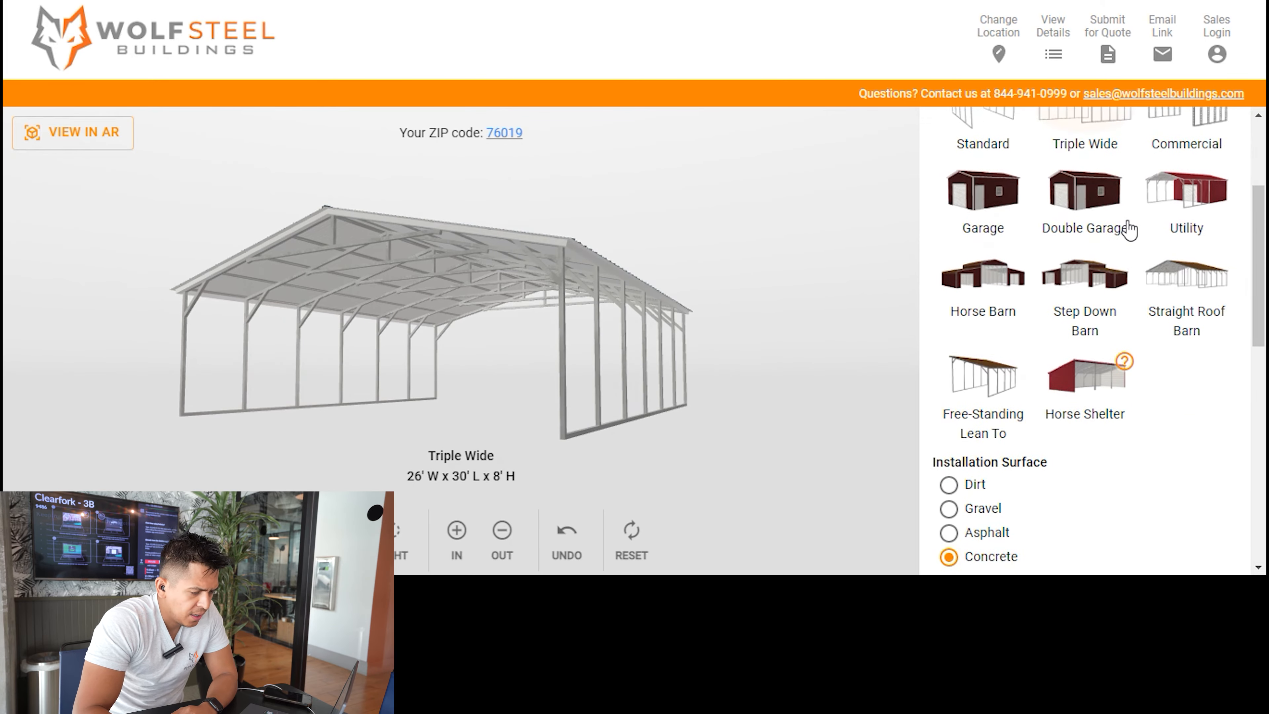
scroll(1114, 263, down, 3)
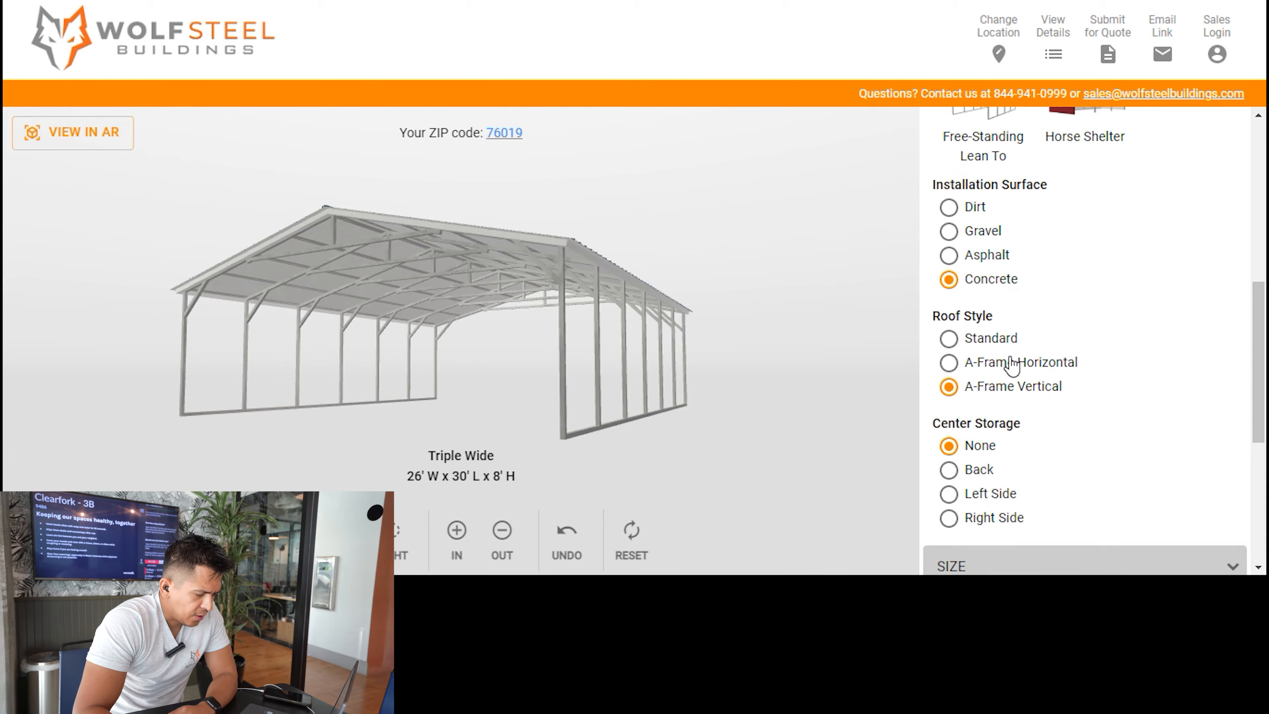
scroll(1012, 357, down, 2)
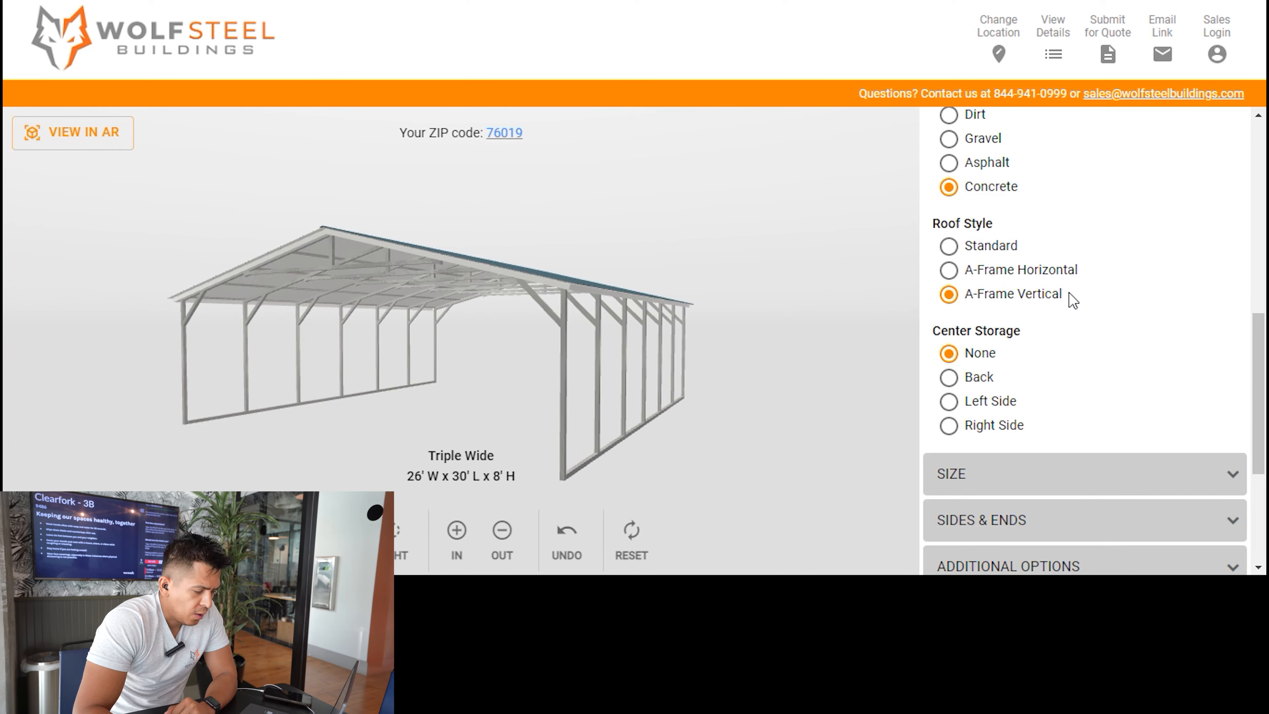
drag(840, 201, 708, 312)
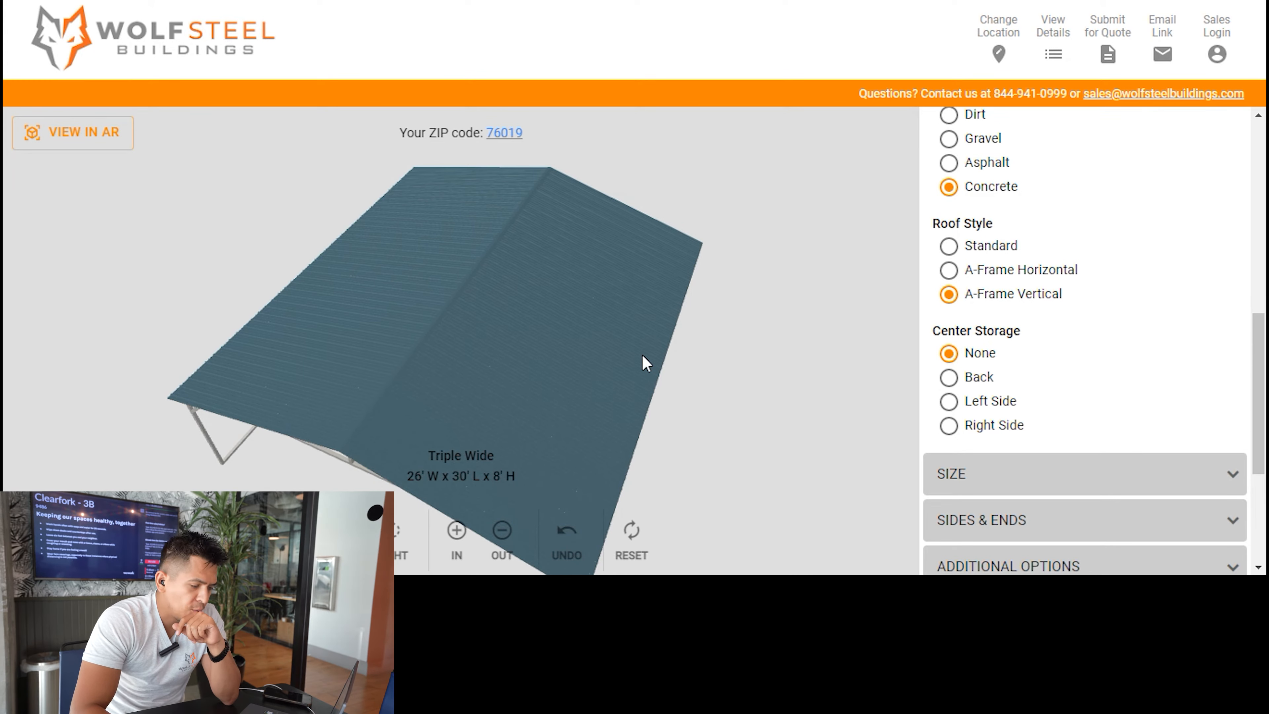
drag(757, 473, 611, 202)
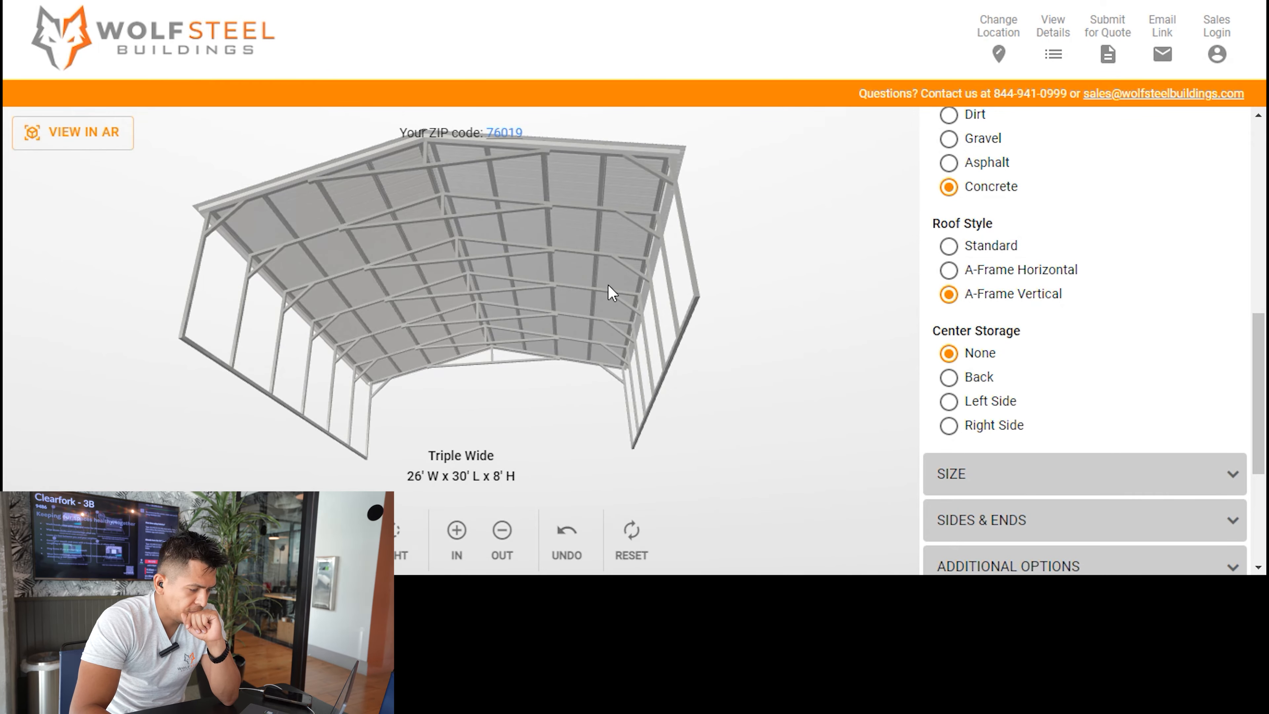
drag(674, 211, 665, 314)
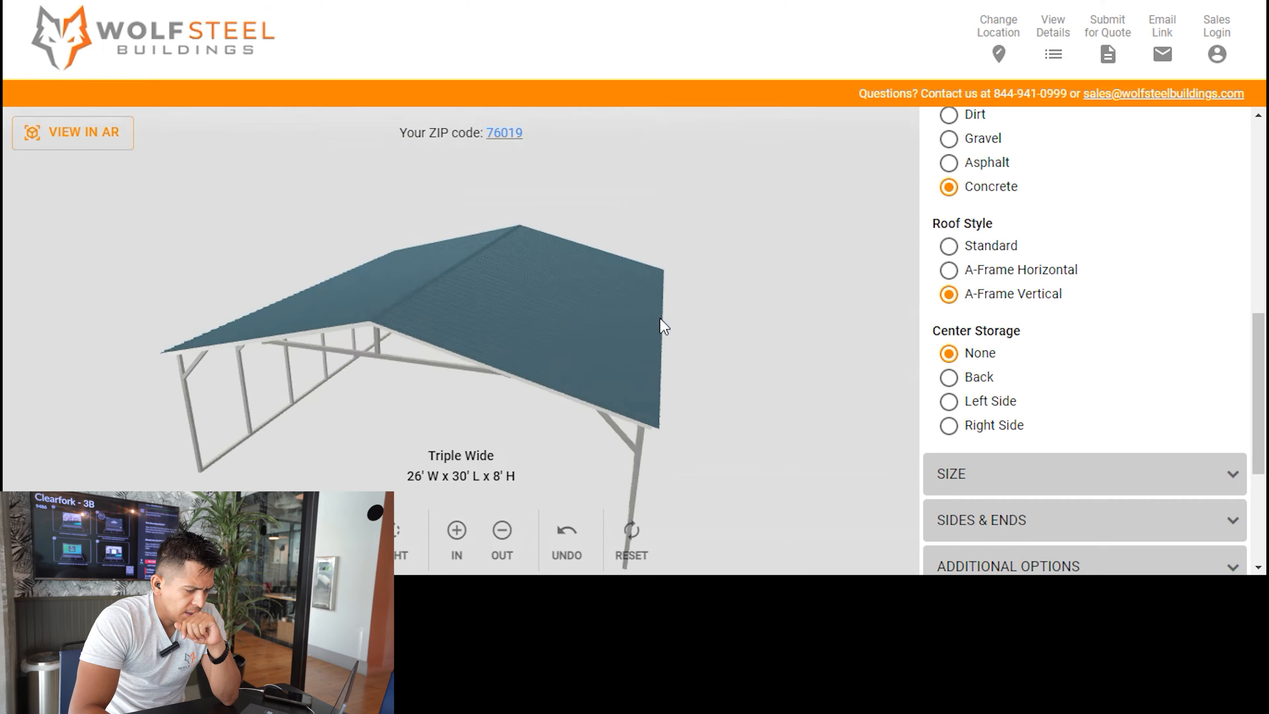
scroll(1000, 301, down, 3)
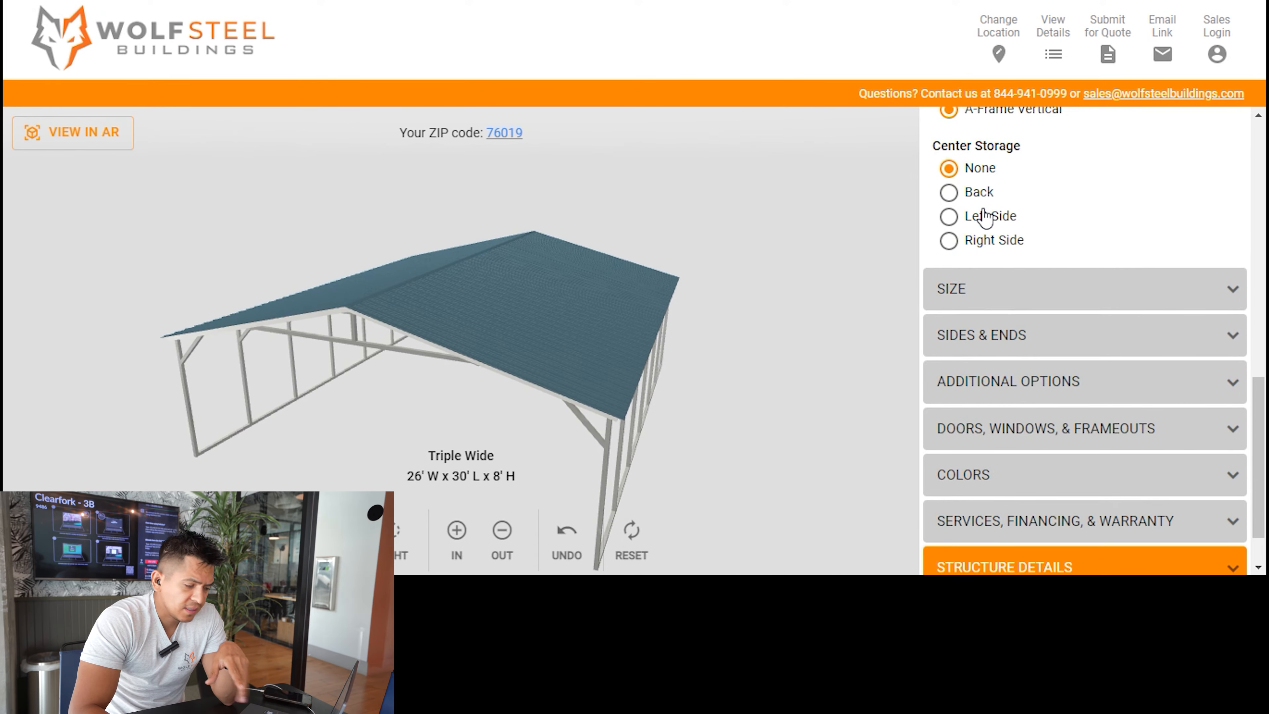
scroll(985, 227, up, 2)
scroll(1050, 282, down, 3)
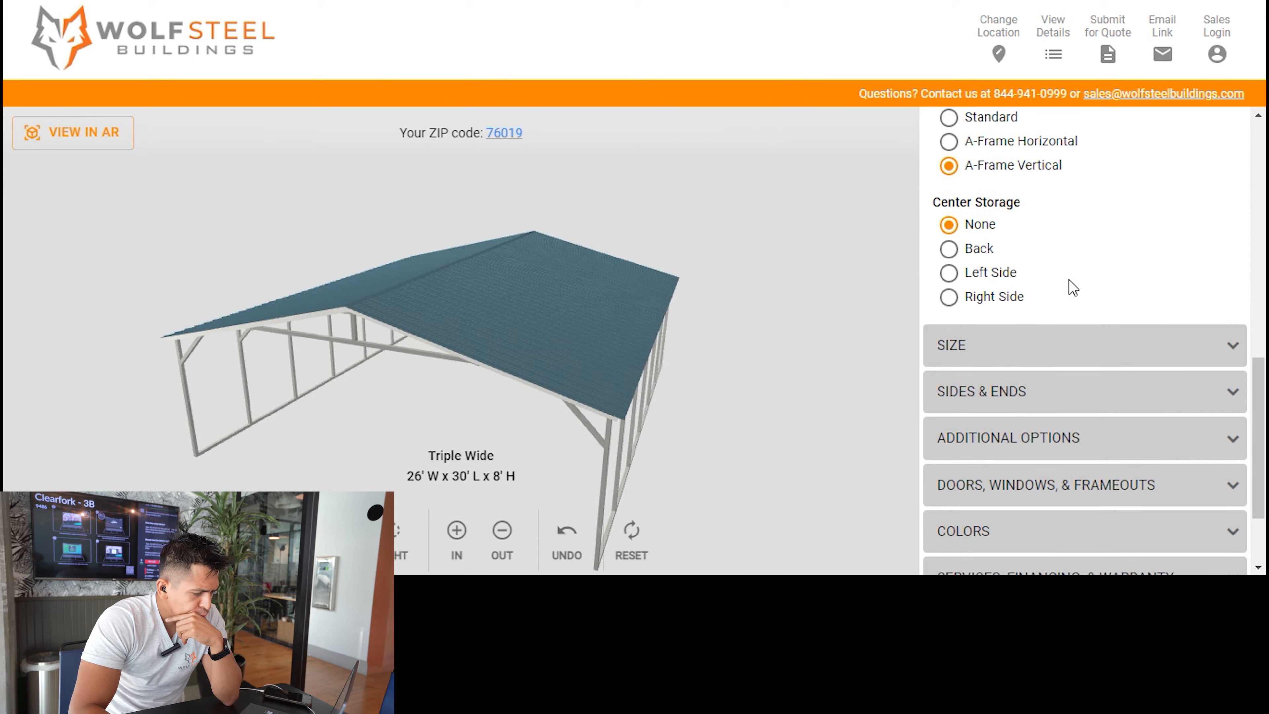
Set the center section's width to 30'.
click(1031, 218)
scroll(1047, 263, down, 3)
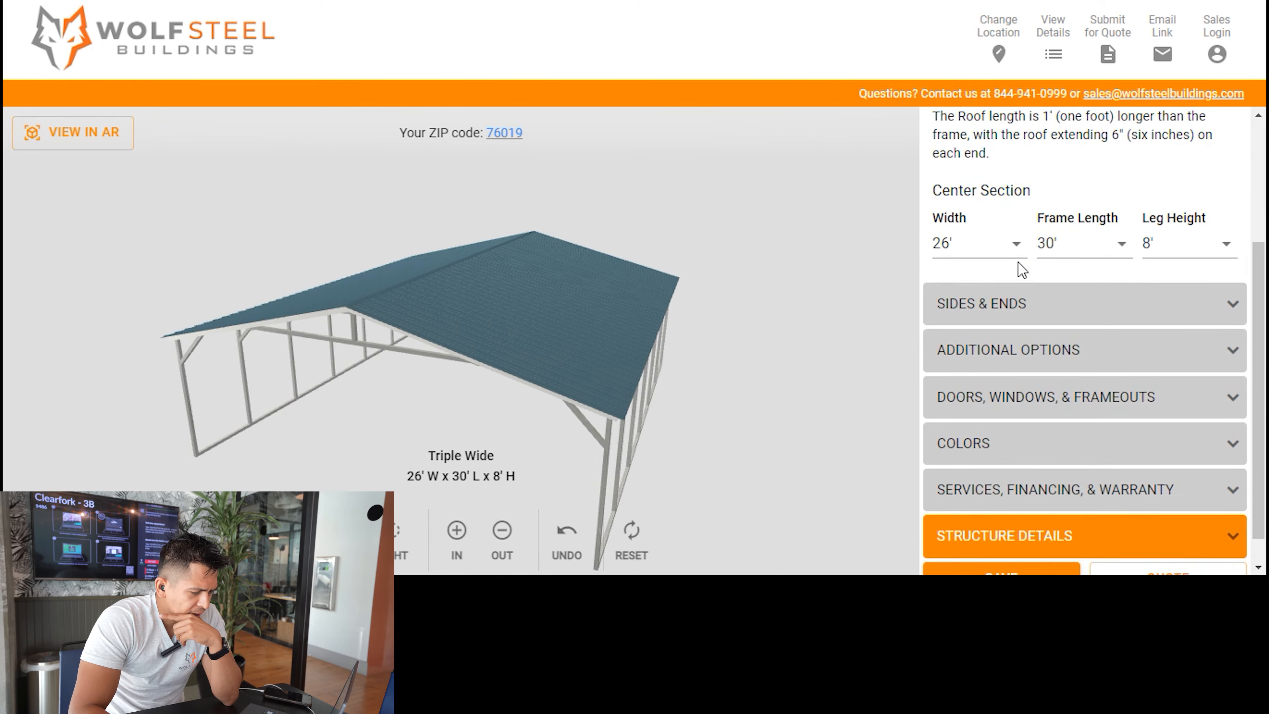
drag(776, 335, 771, 313)
scroll(1081, 246, up, 2)
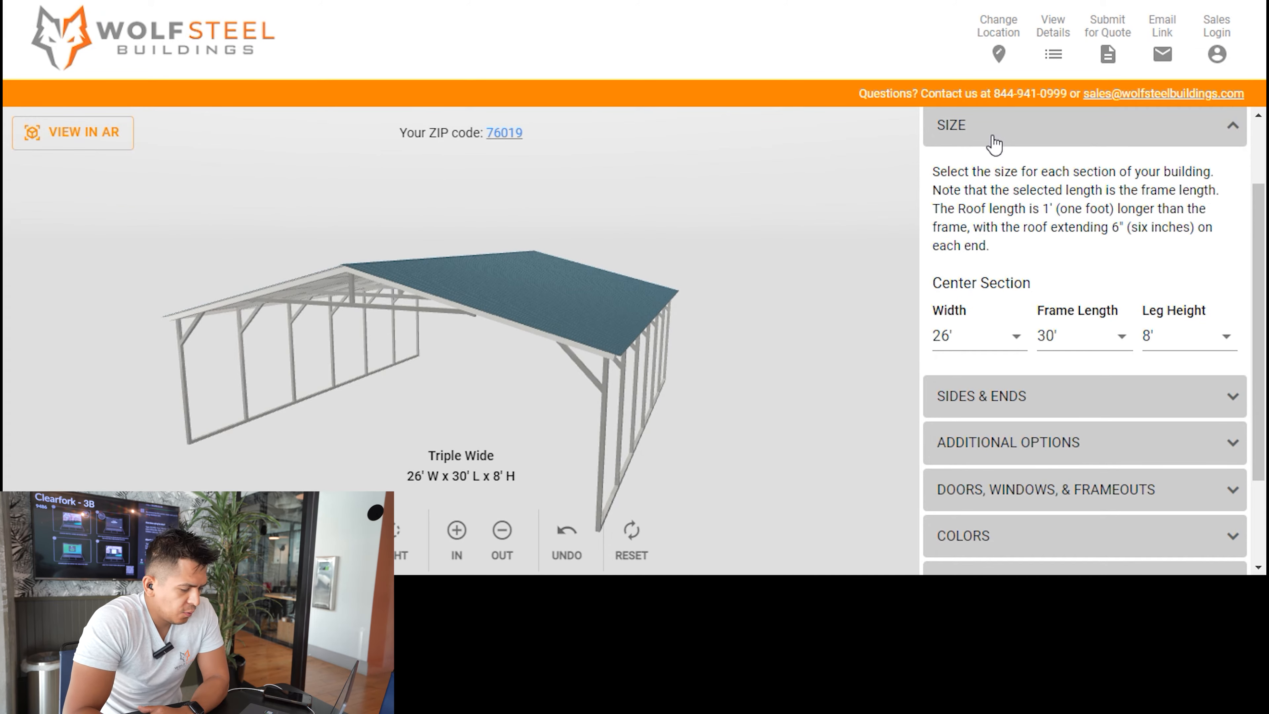
click(1015, 339)
scroll(982, 265, down, 3)
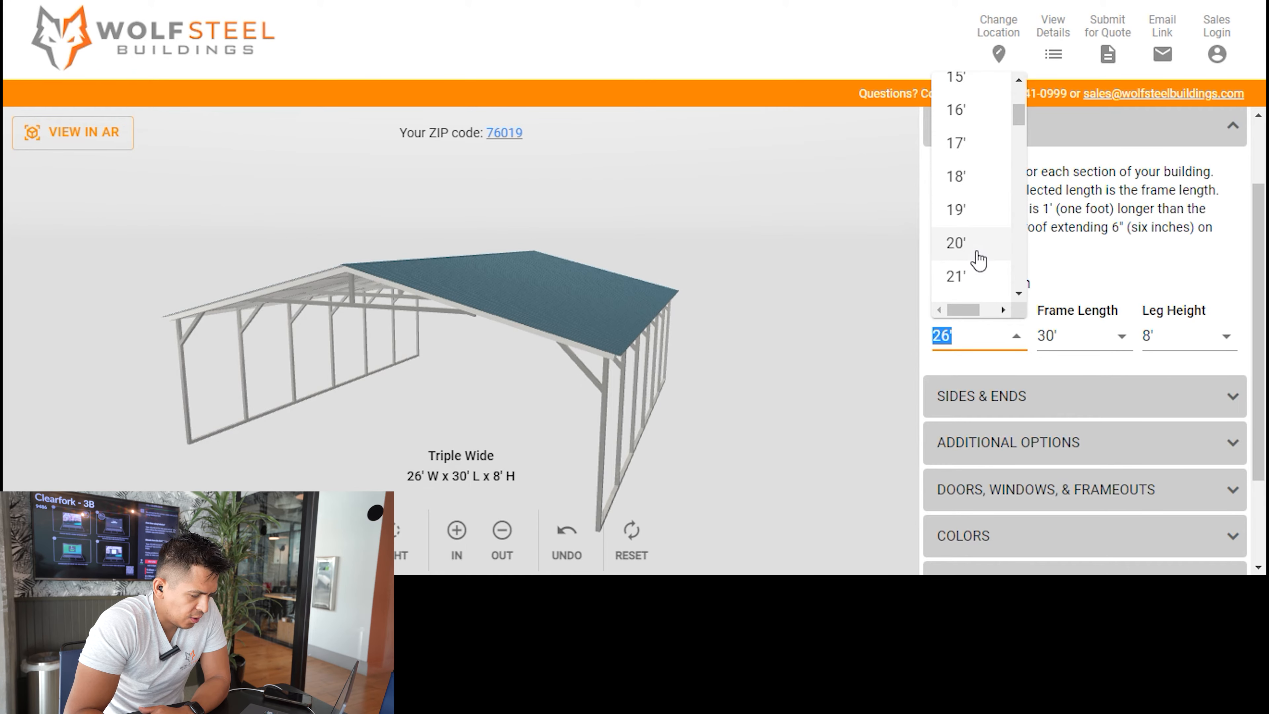
scroll(979, 261, down, 6)
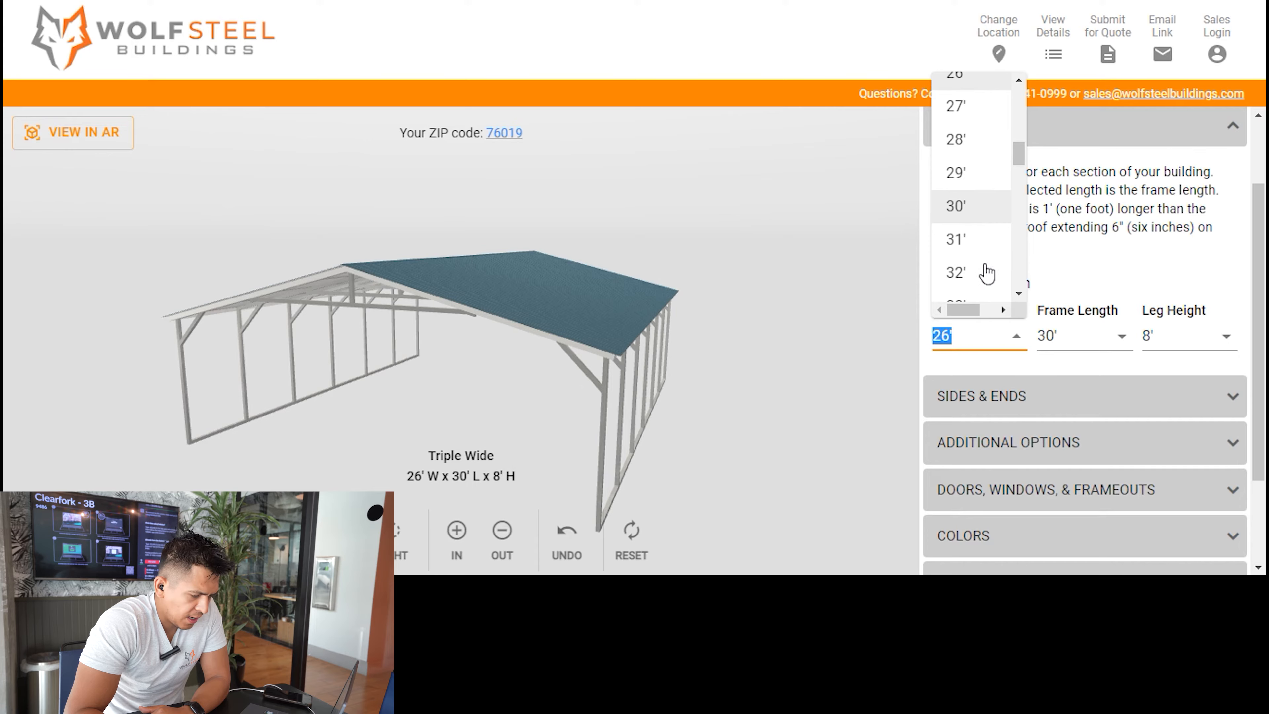
click(975, 206)
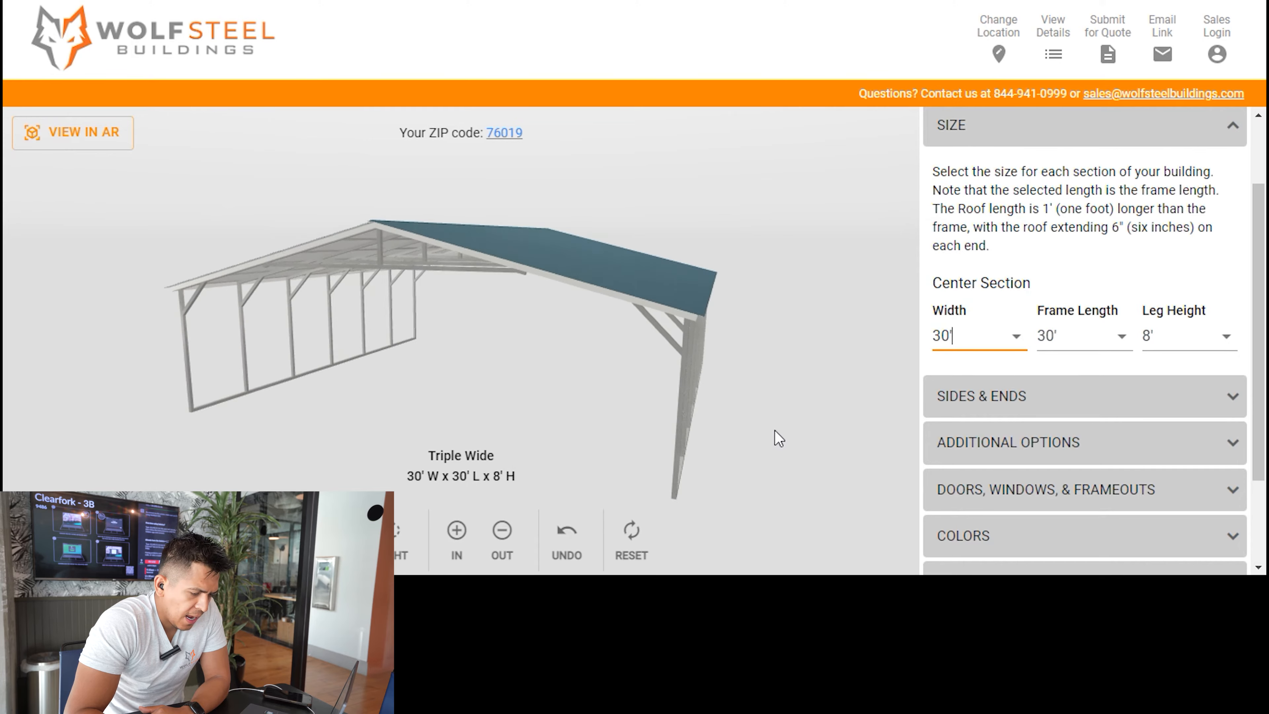
Set the center section's frame length to 40'.
click(1125, 338)
scroll(1087, 240, down, 2)
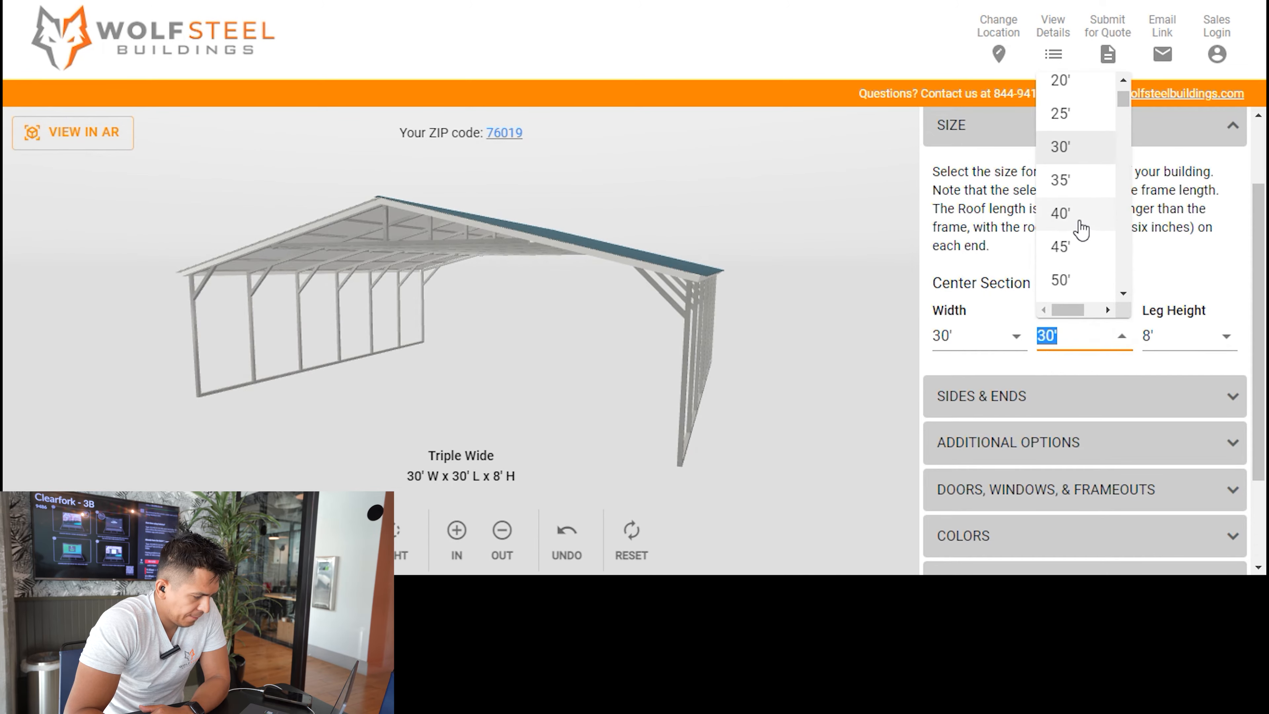
click(1080, 220)
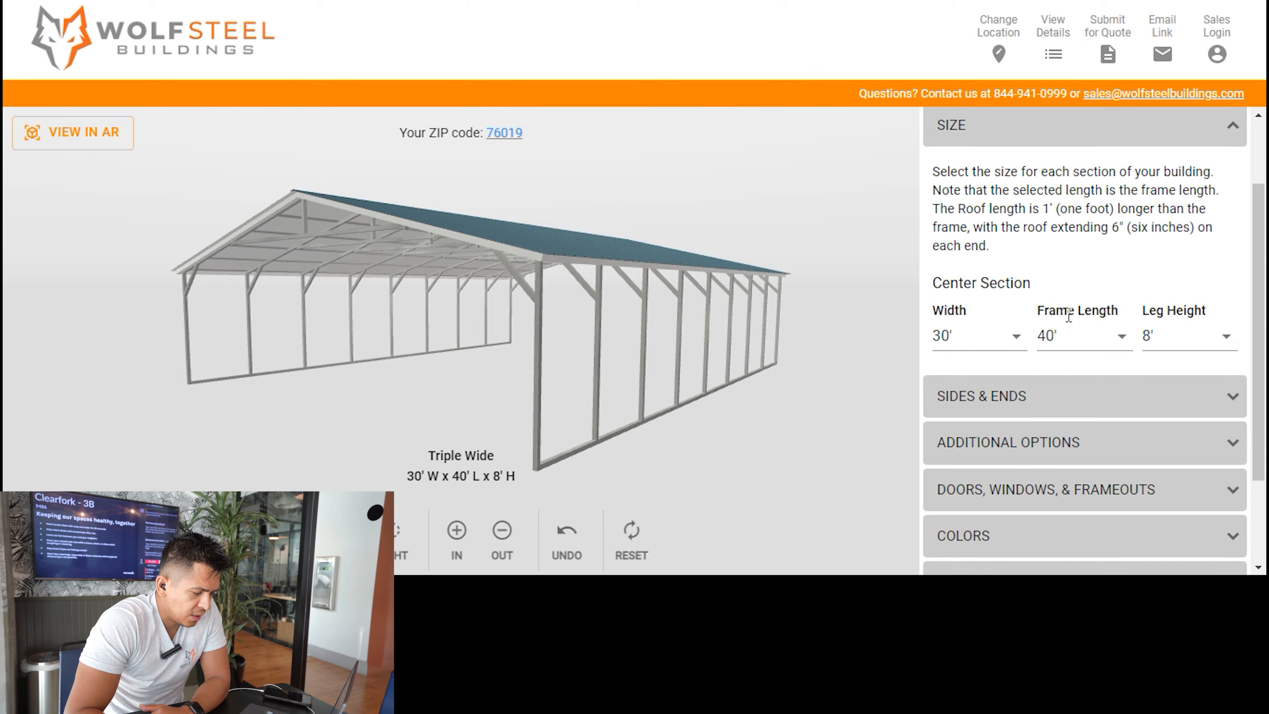
Set the center section's leg height to 11'.
drag(779, 376, 512, 409)
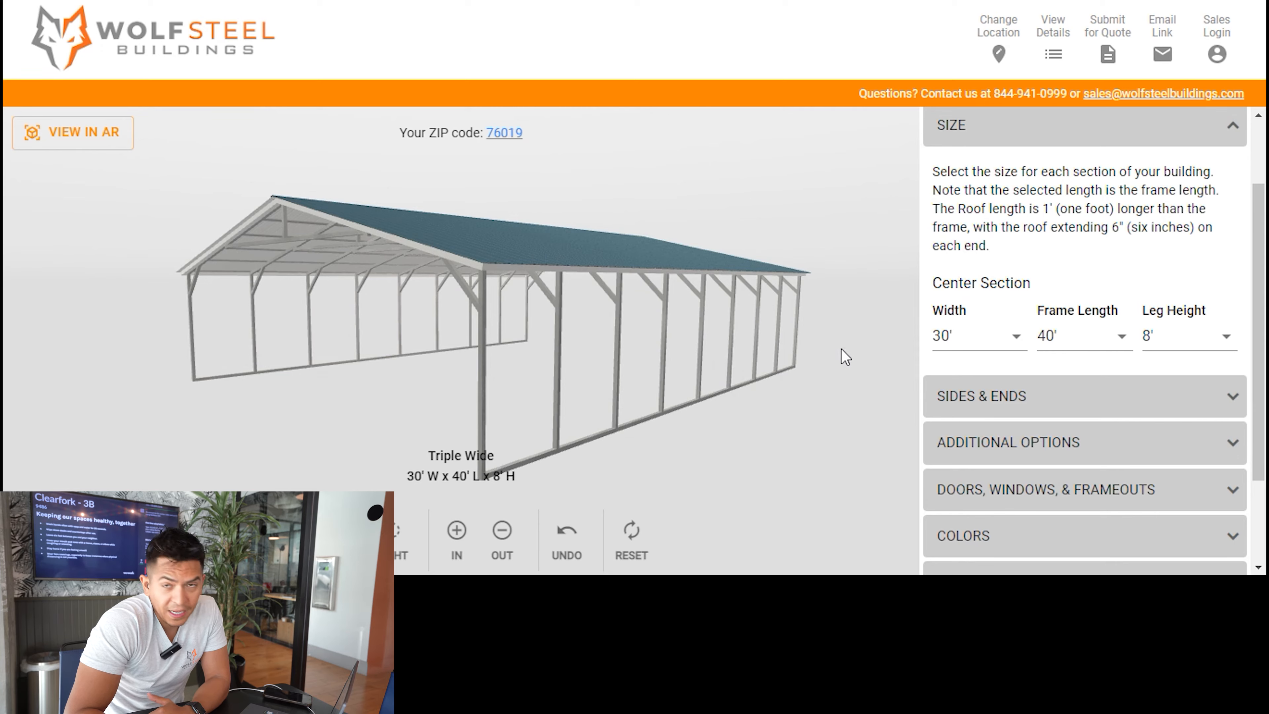
mouse_move(839, 352)
mouse_down()
mouse_move(833, 340)
mouse_move(822, 363)
mouse_up()
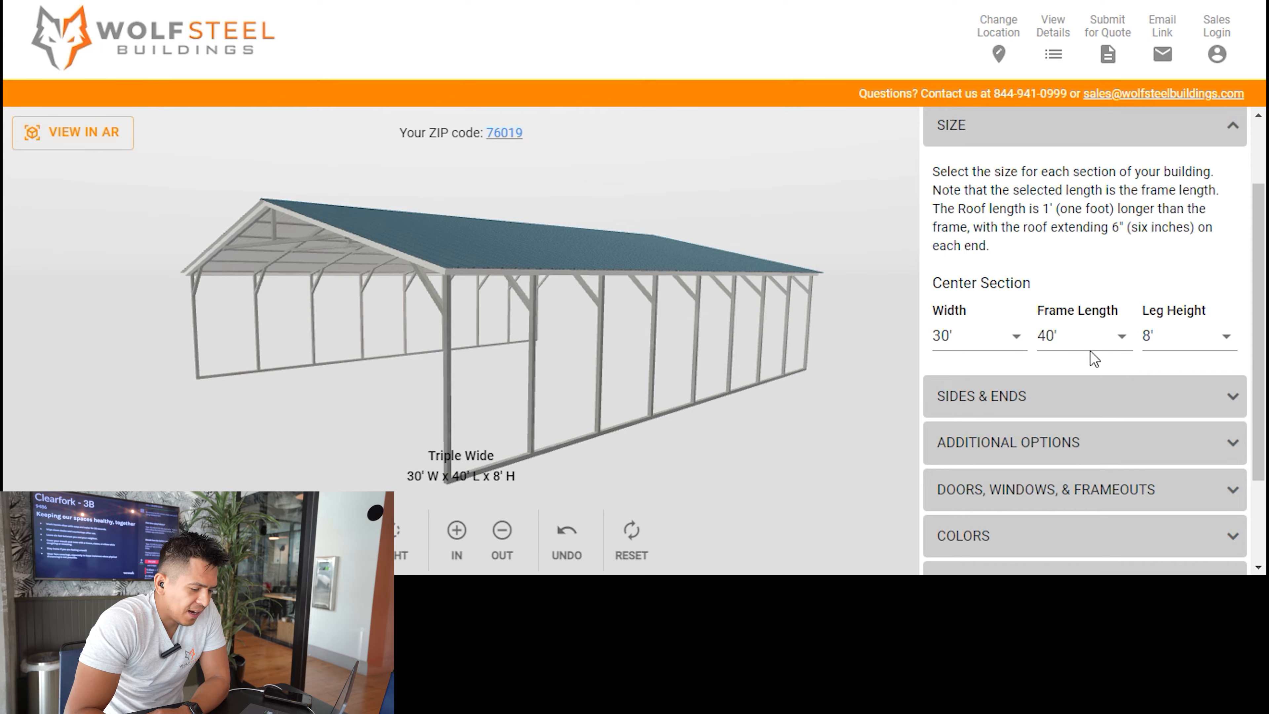
drag(798, 431, 858, 433)
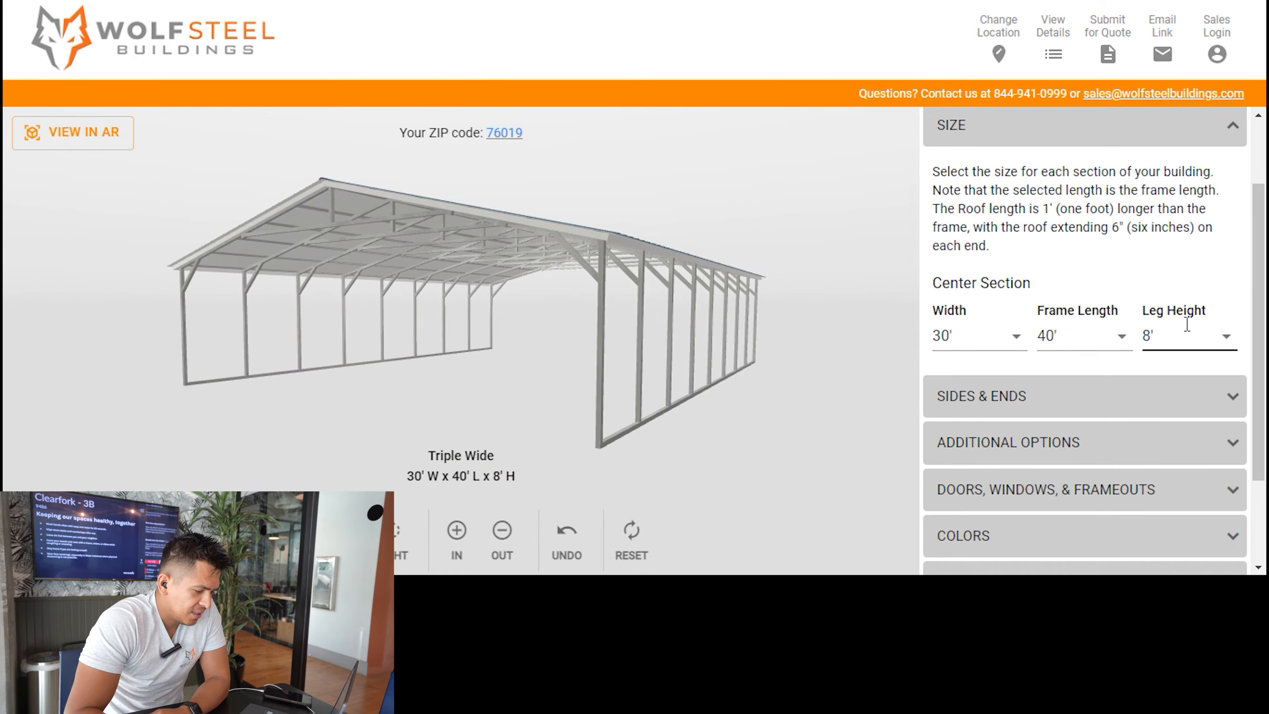
drag(785, 434, 660, 444)
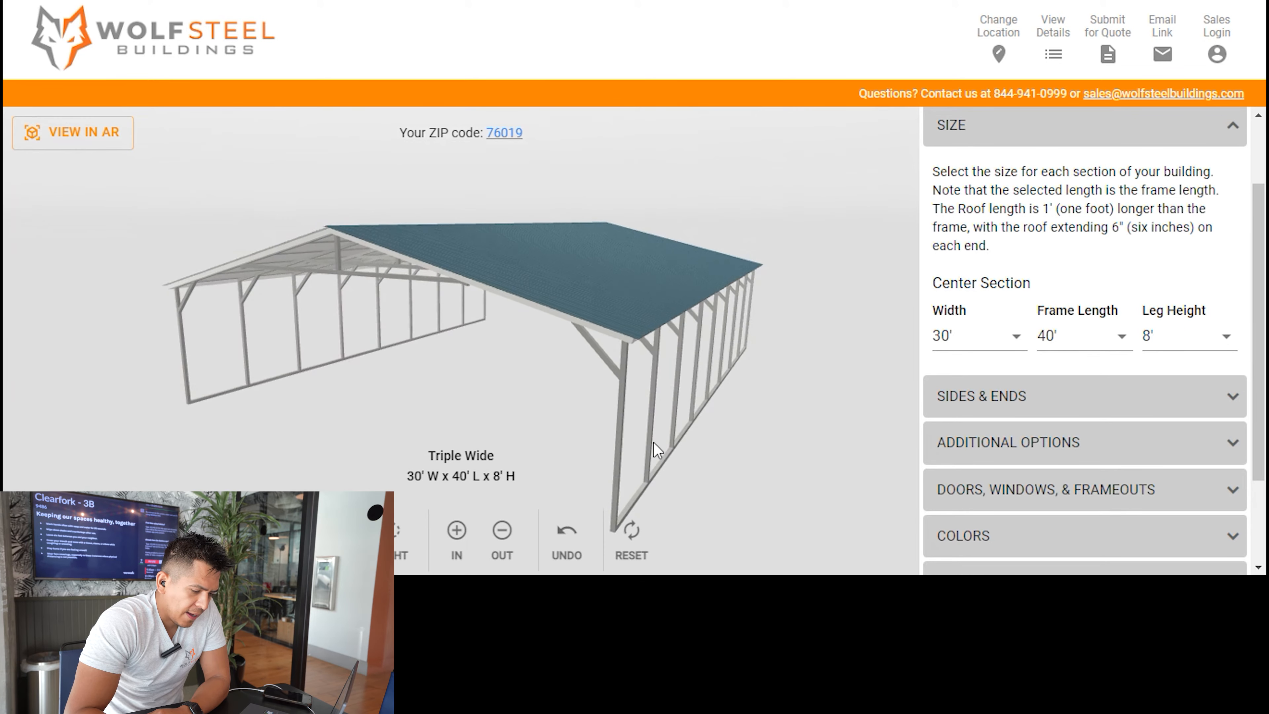
click(1224, 339)
click(1166, 263)
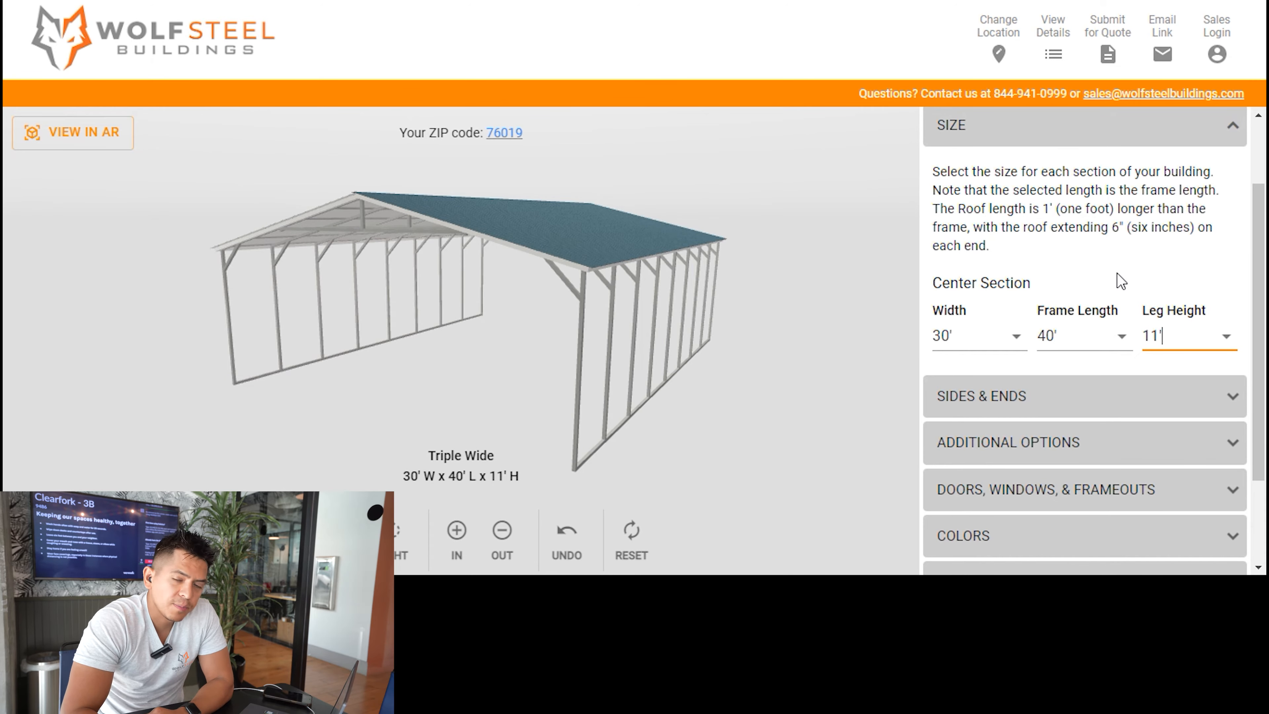
click(796, 425)
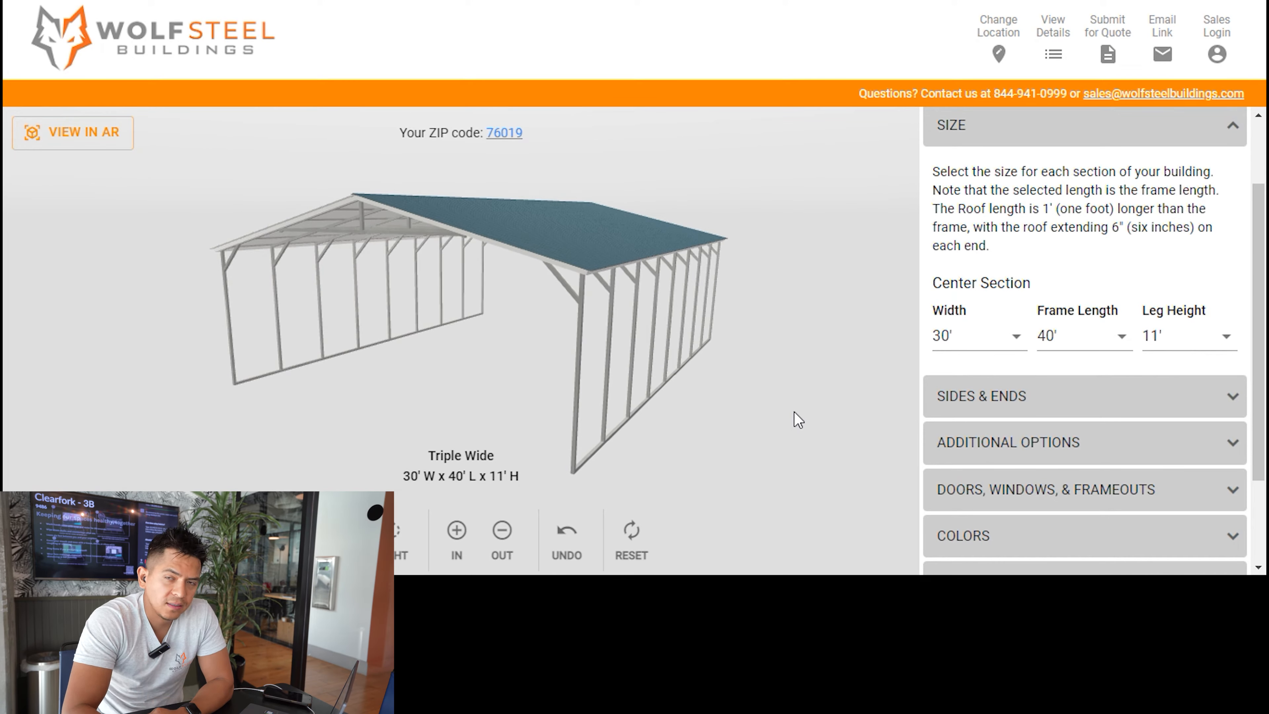
Set the center section's front gable end to Fully Enclosed.
drag(753, 425, 795, 425)
click(1060, 406)
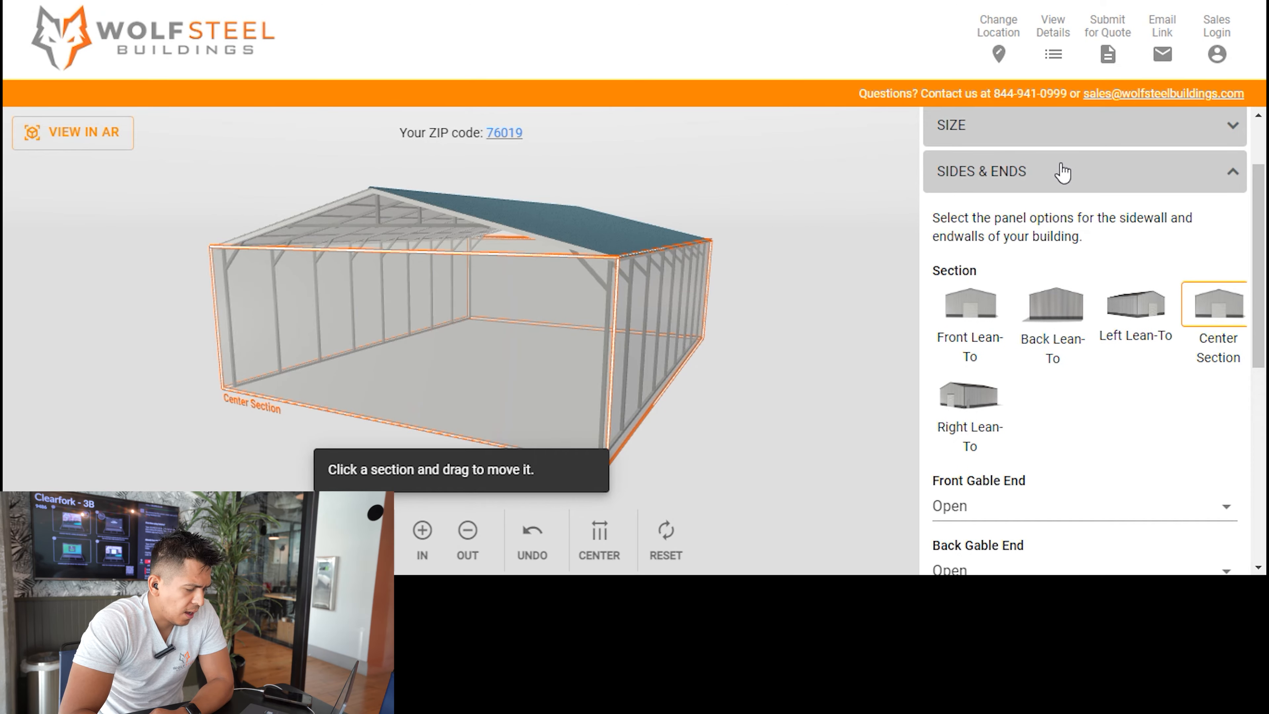
drag(803, 330, 734, 392)
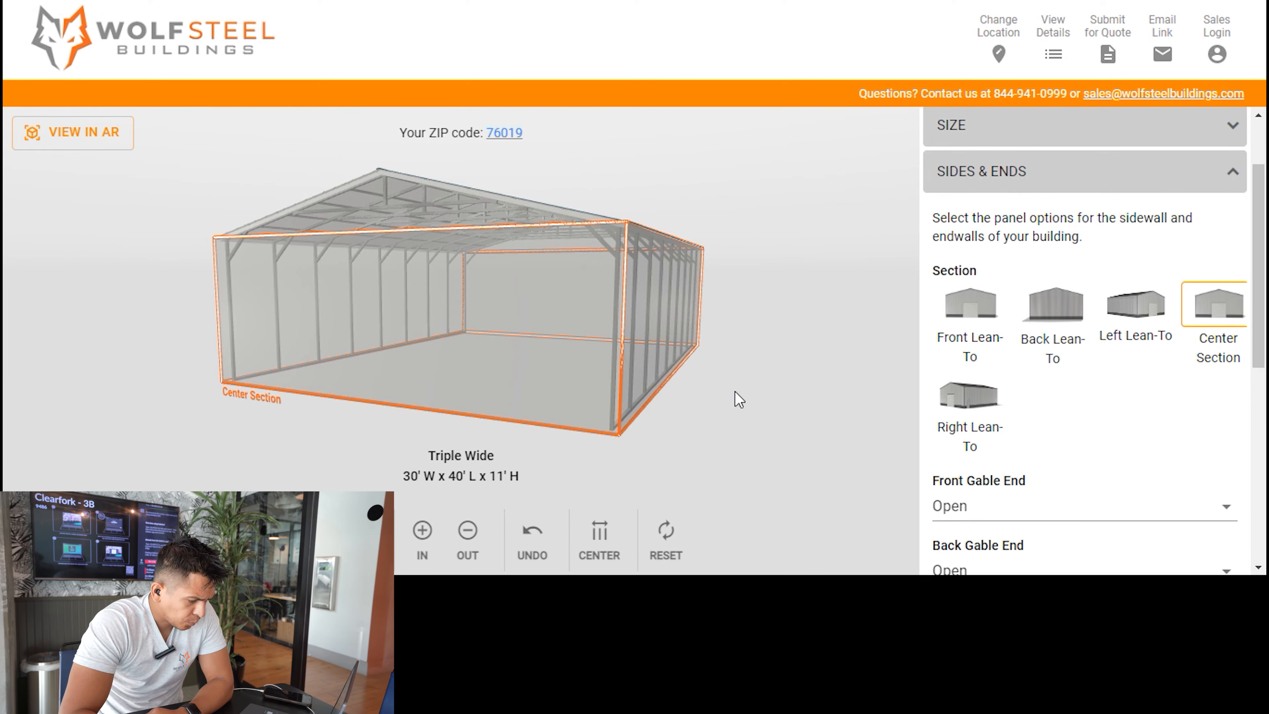
scroll(1114, 428, down, 2)
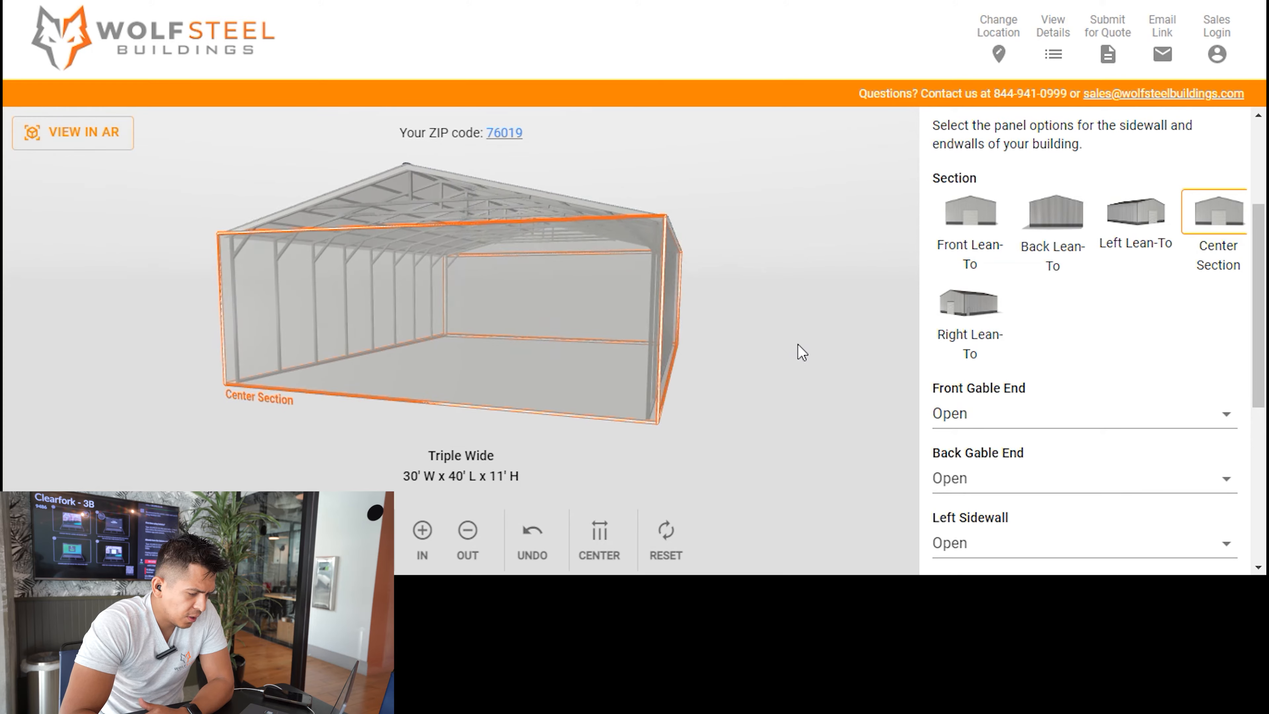
click(999, 416)
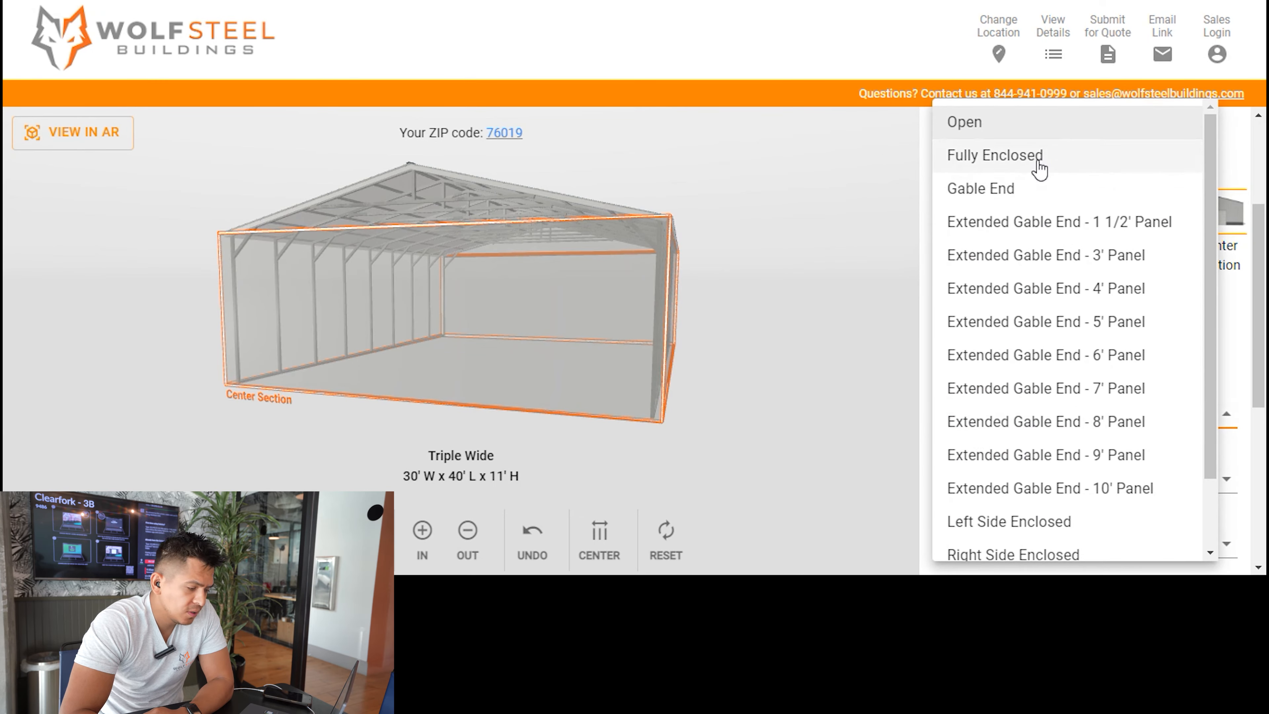
click(1041, 169)
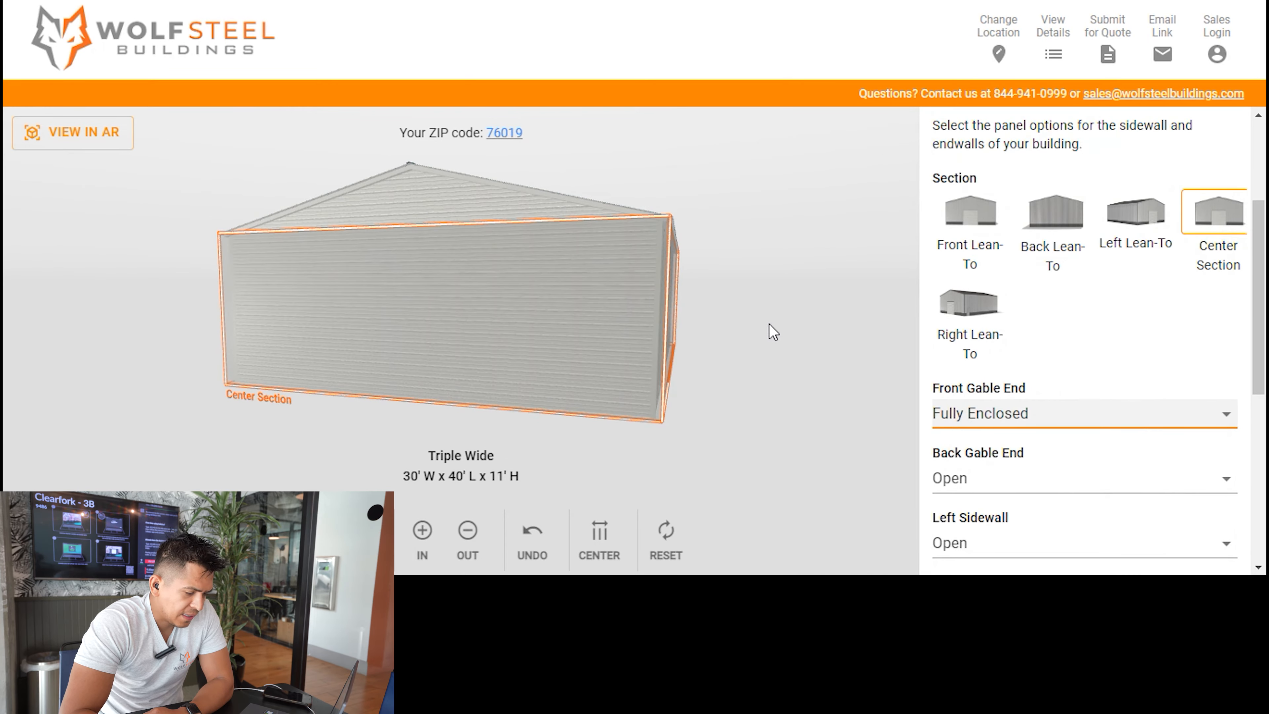
Set the center section's back gable end to Fully Enclosed.
scroll(1034, 457, down, 2)
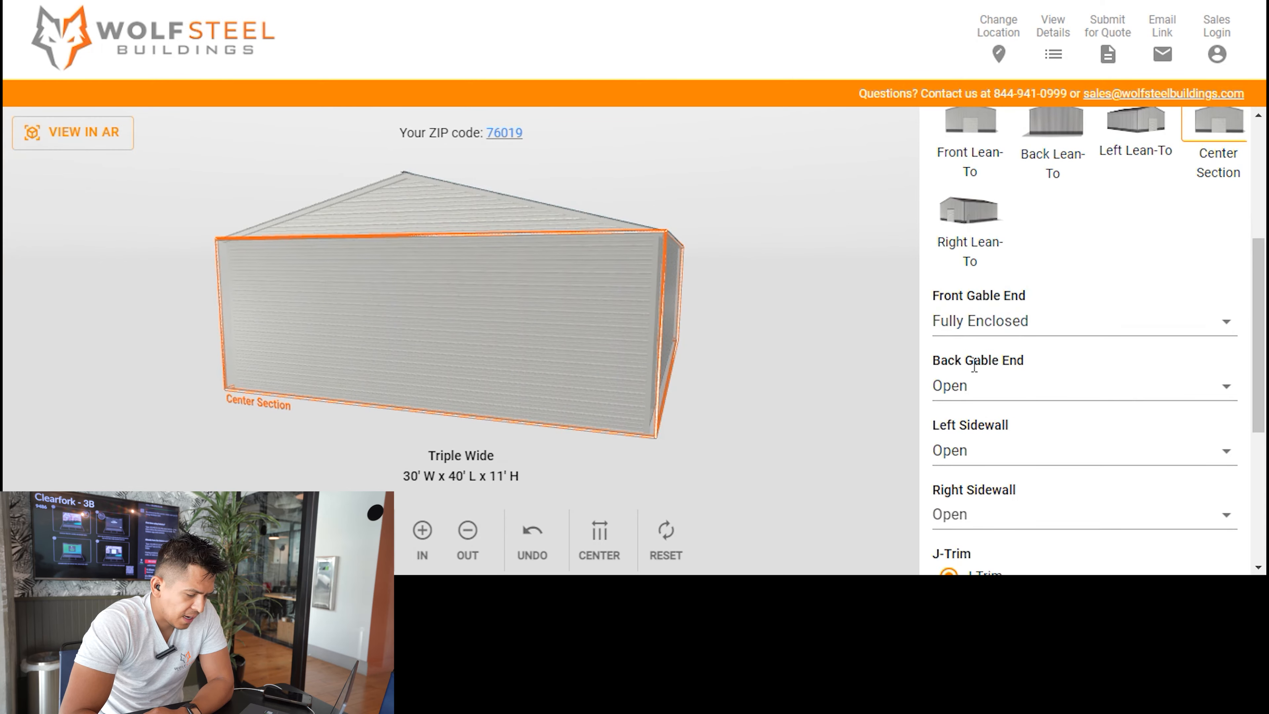
scroll(1037, 440, down, 2)
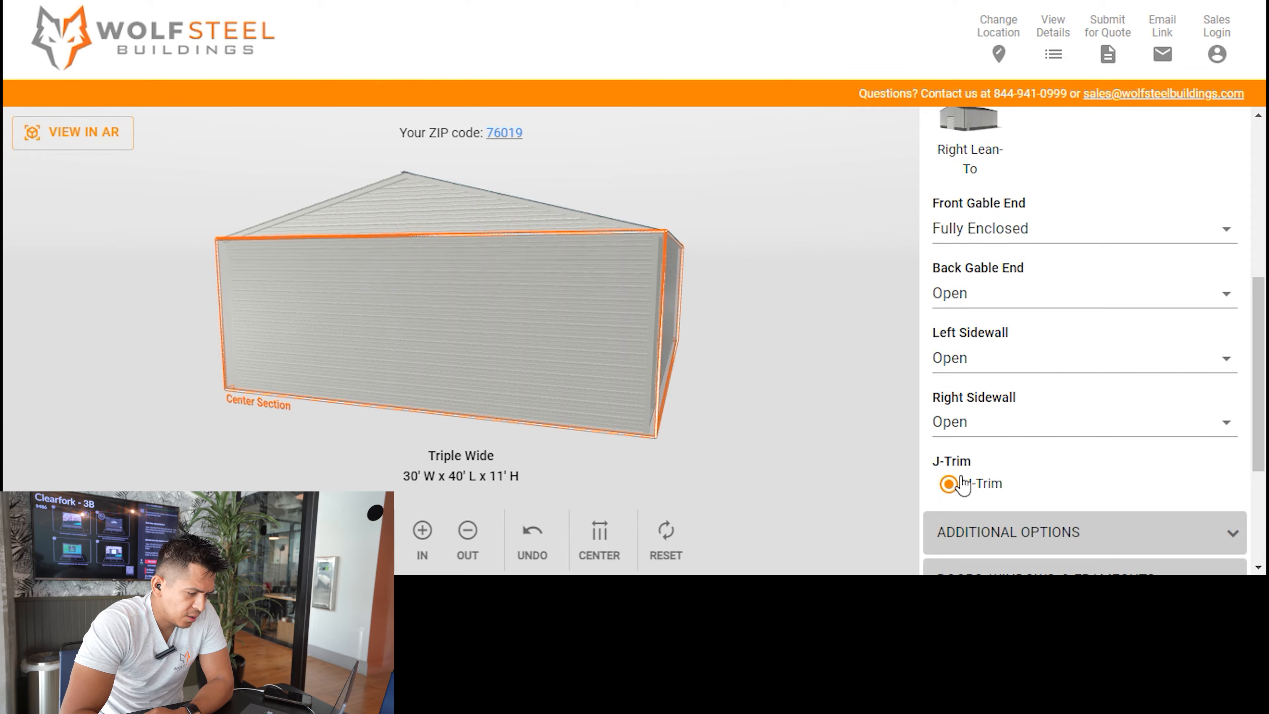
click(992, 294)
click(1008, 168)
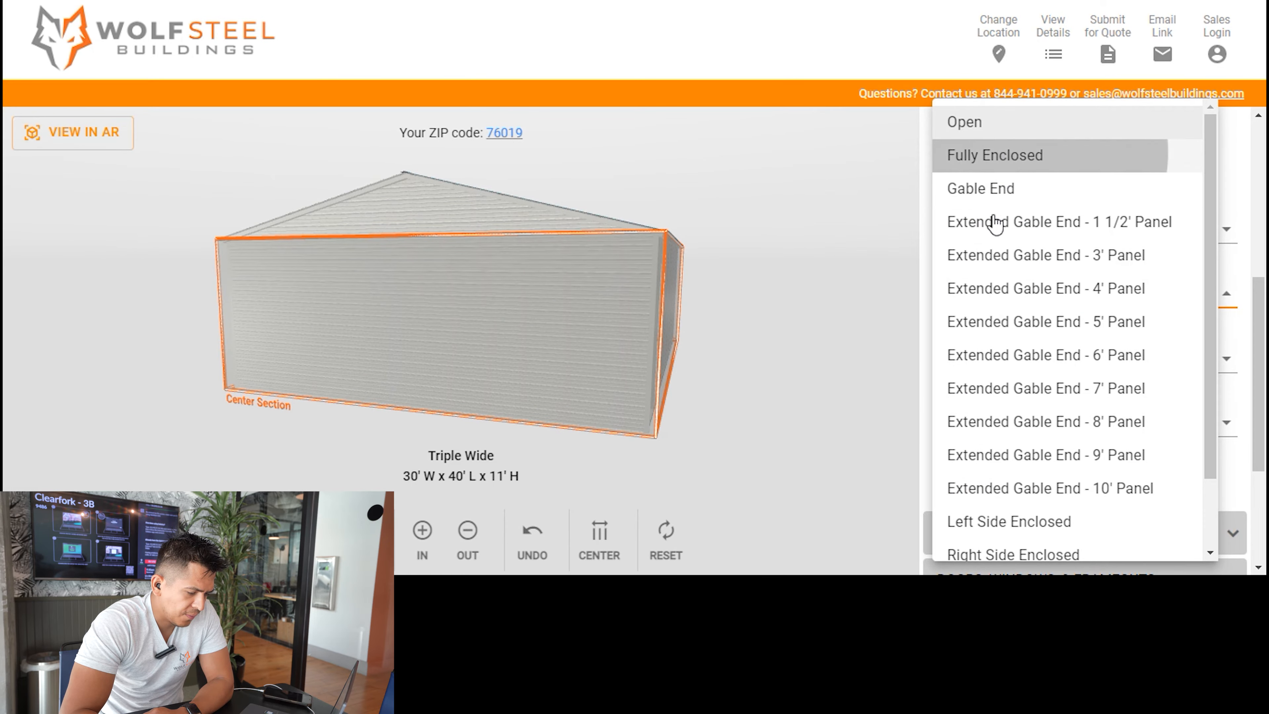
Set the center section's left and right sidewalls to Fully Enclosed and close the sides and ends settings.
click(931, 362)
click(1010, 245)
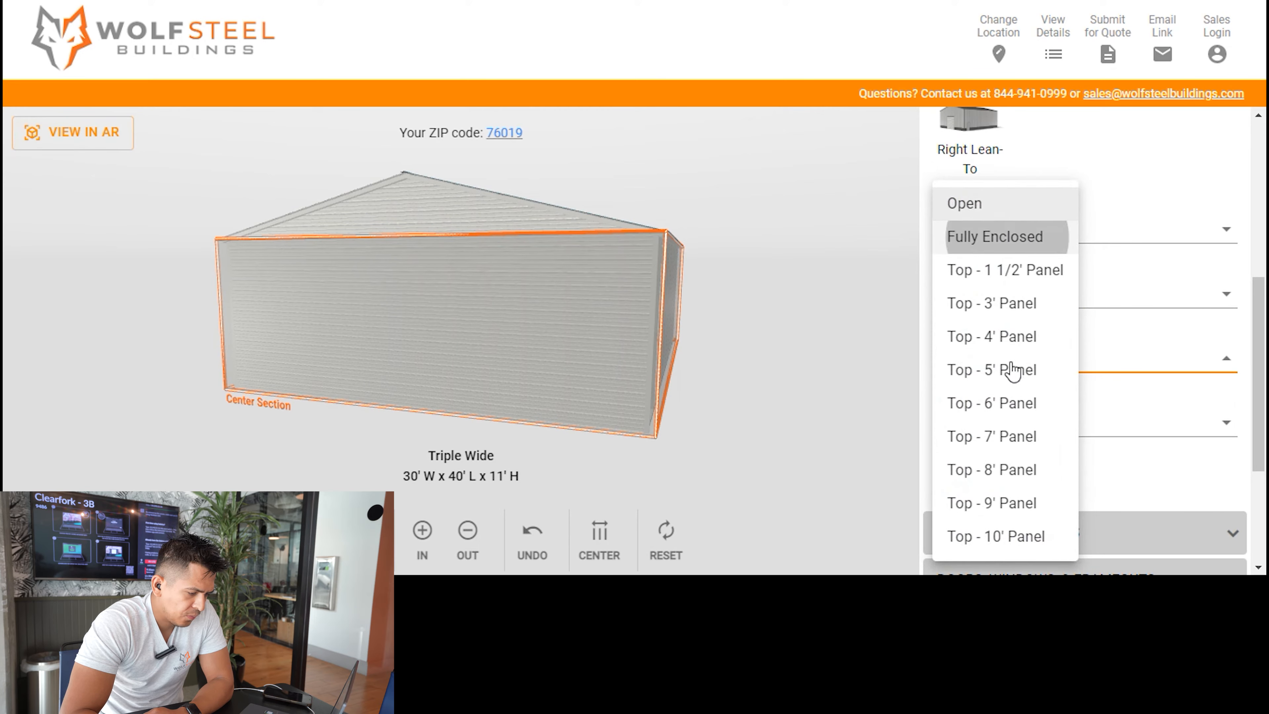
click(1095, 429)
click(1020, 245)
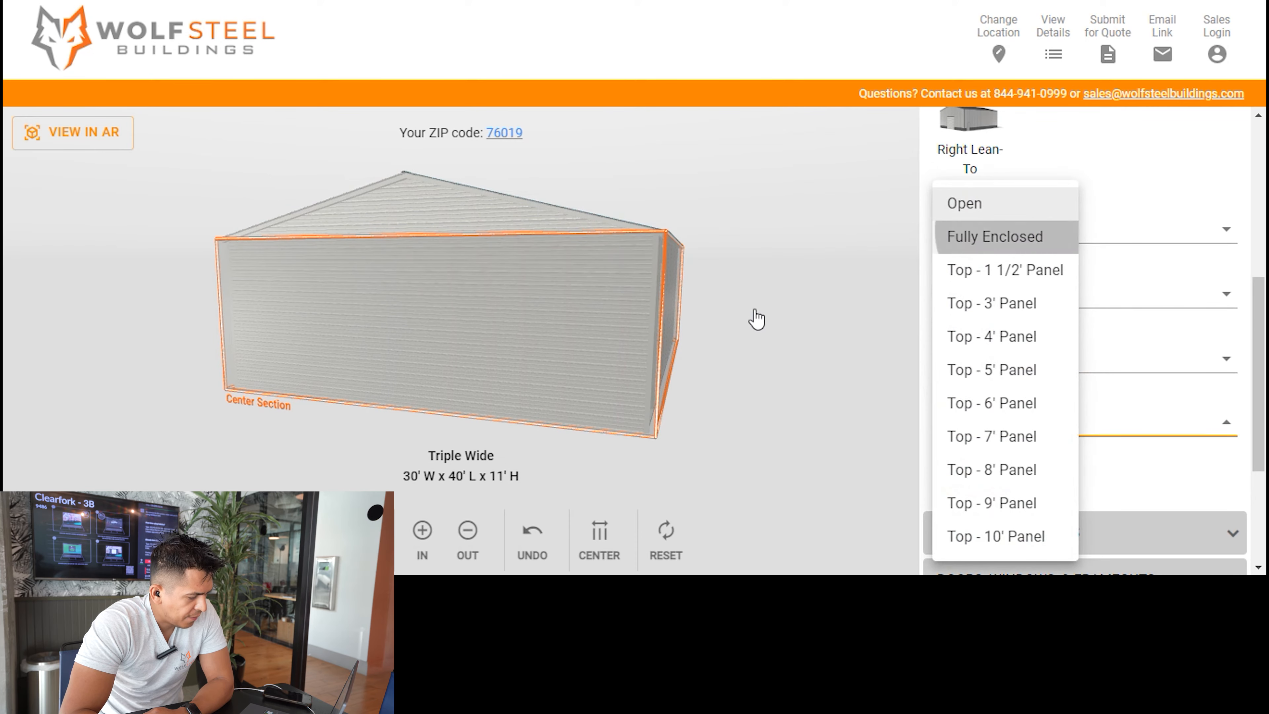
drag(284, 323, 647, 277)
scroll(1049, 290, up, 3)
scroll(1054, 279, up, 3)
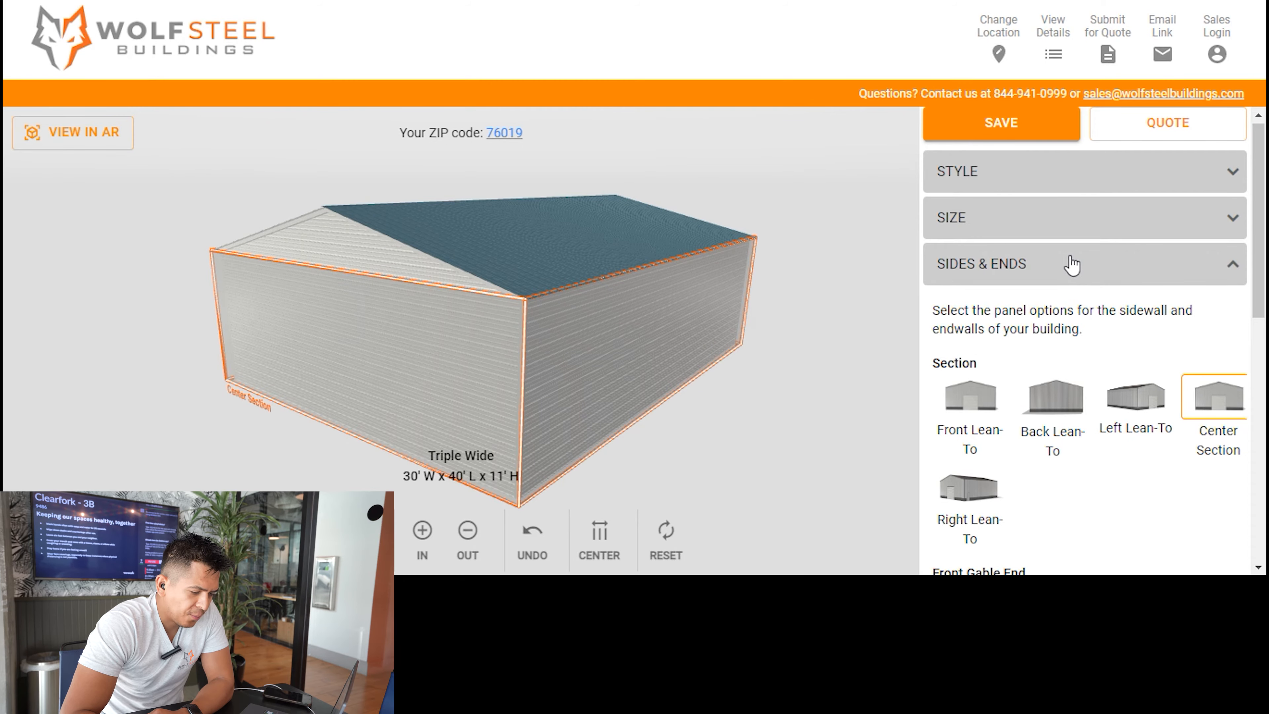
click(1072, 265)
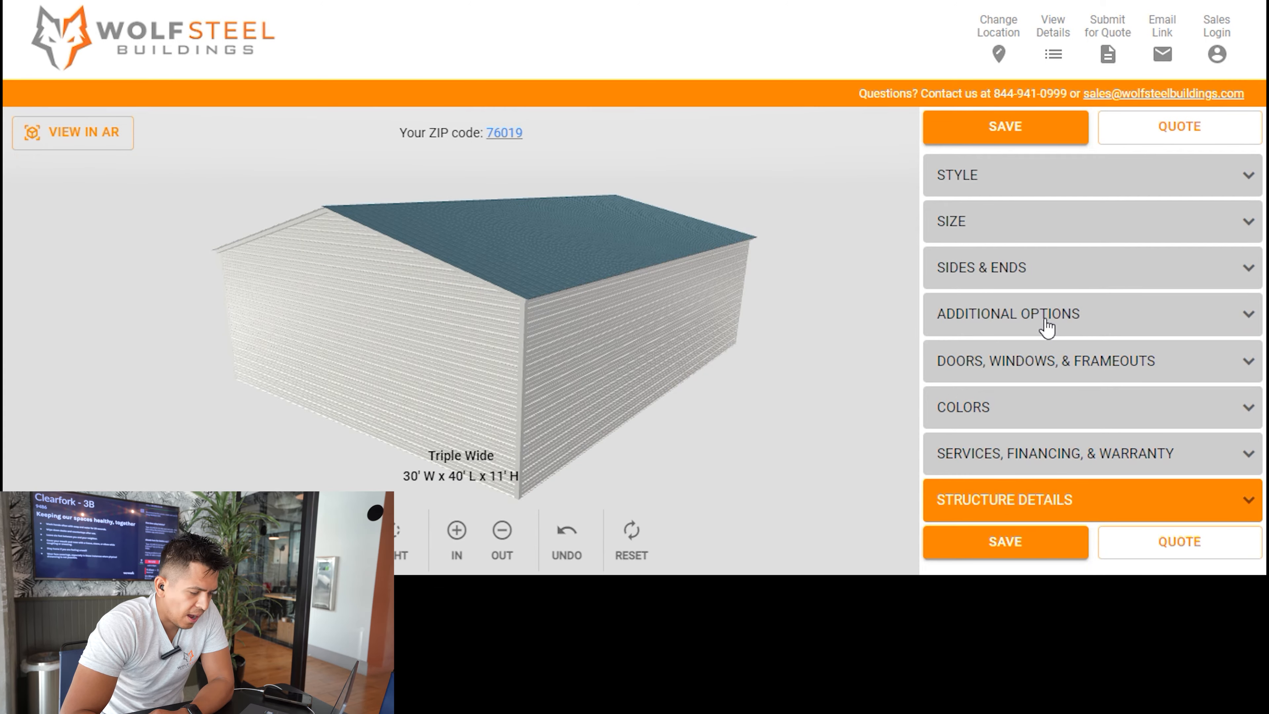
Set both the side wall and gable end siding panels to Vertical in the additional options.
click(1048, 326)
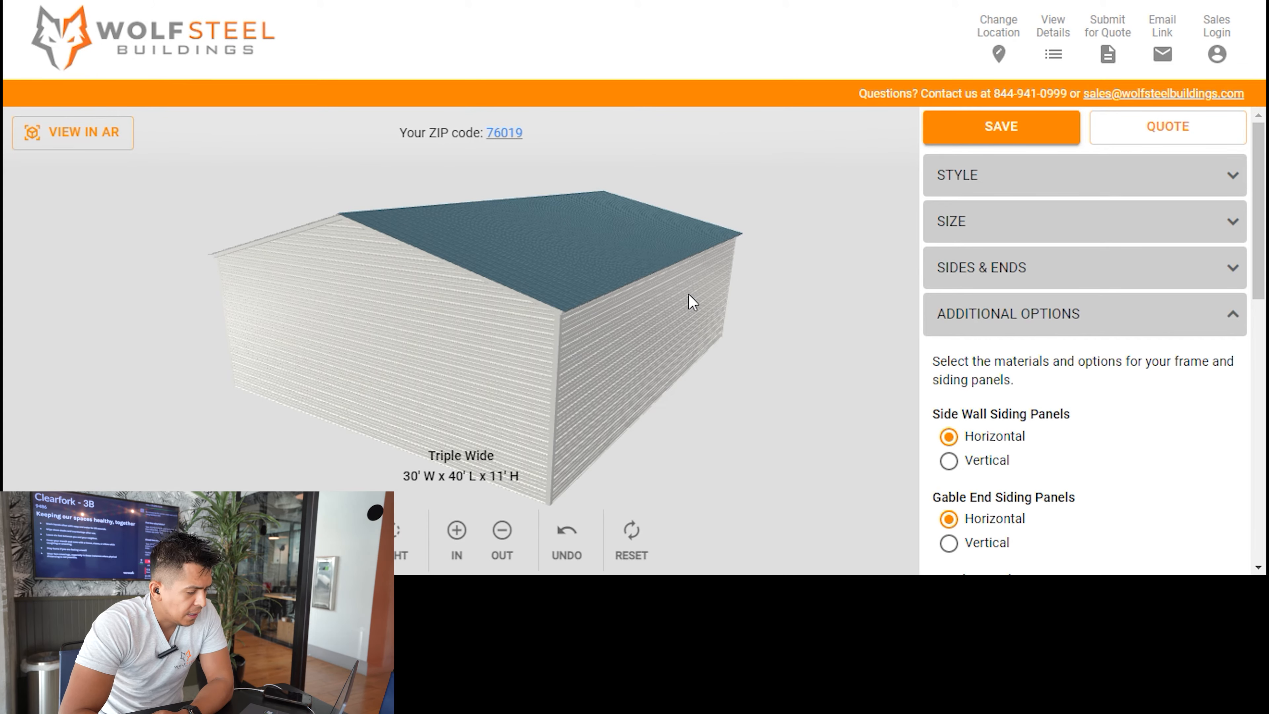
drag(759, 305, 699, 314)
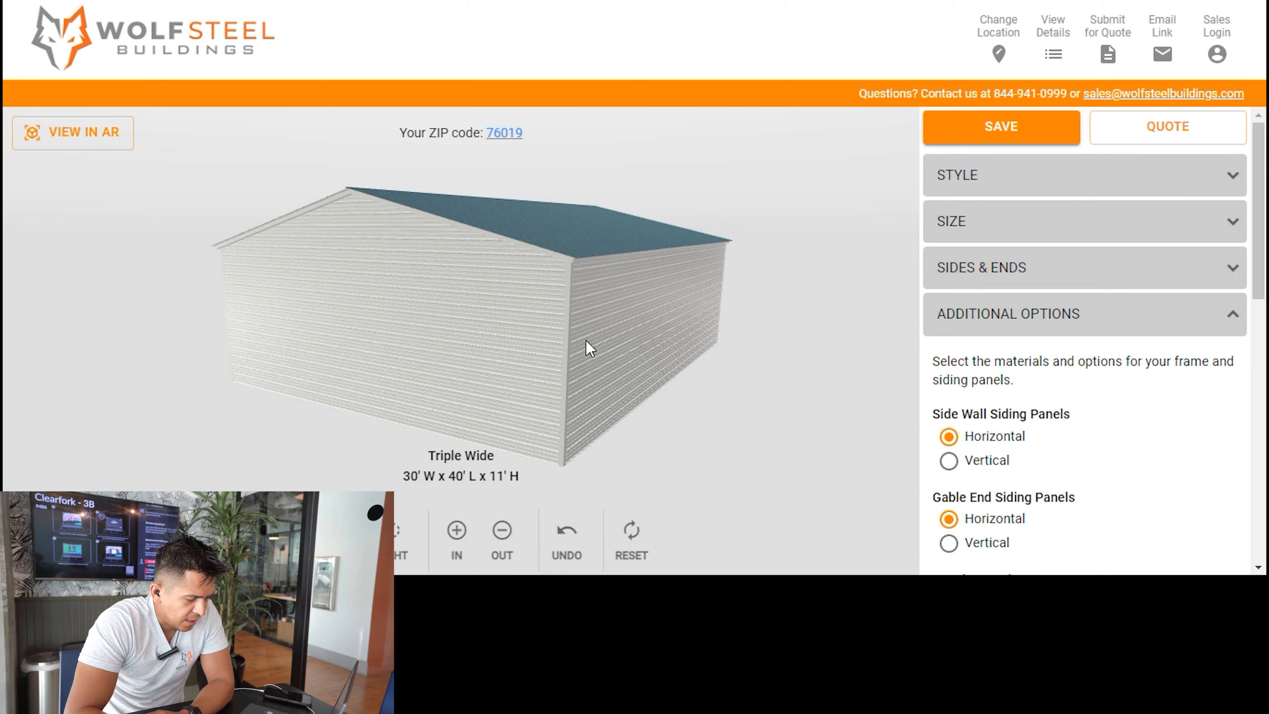
scroll(1004, 442, down, 2)
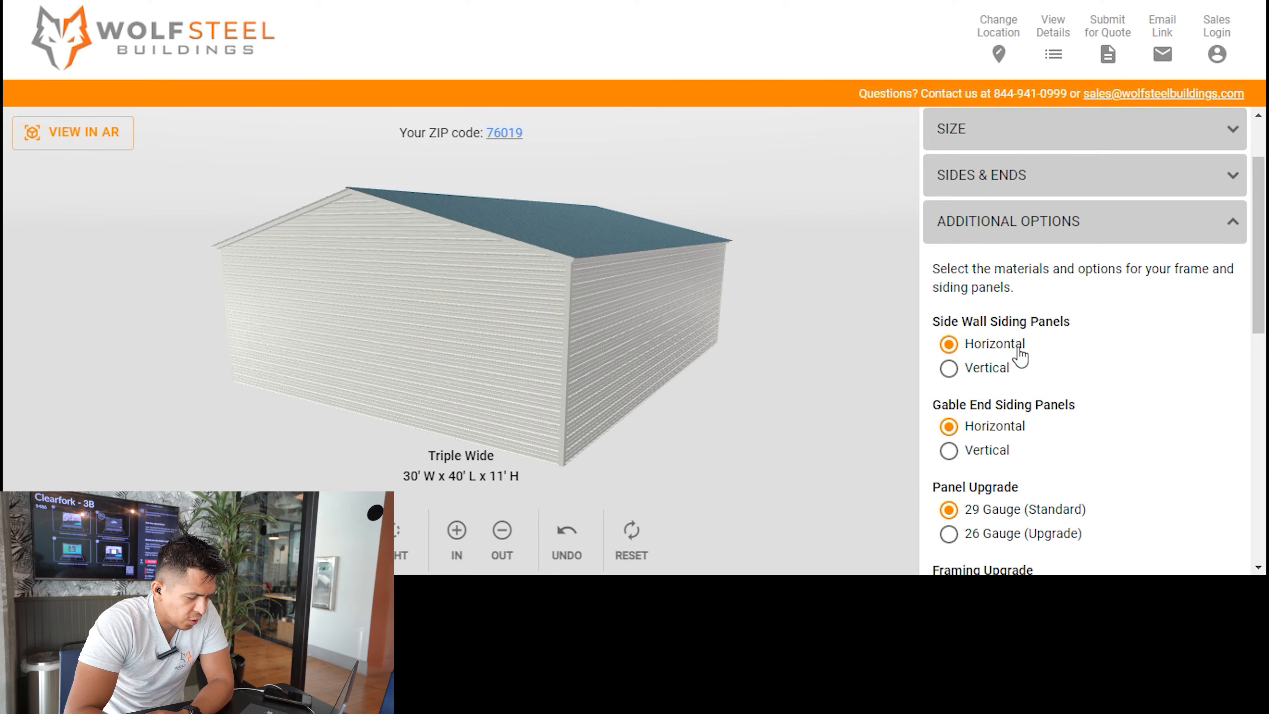
click(949, 368)
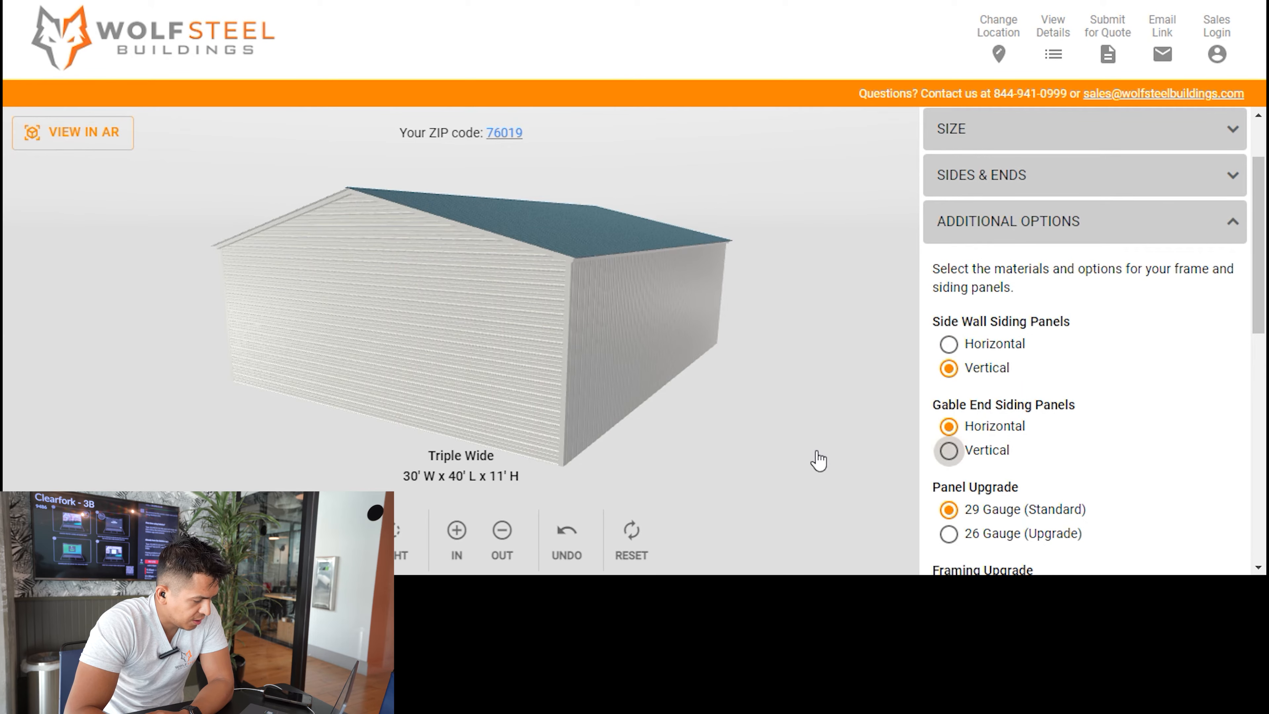
click(949, 450)
drag(764, 454, 672, 454)
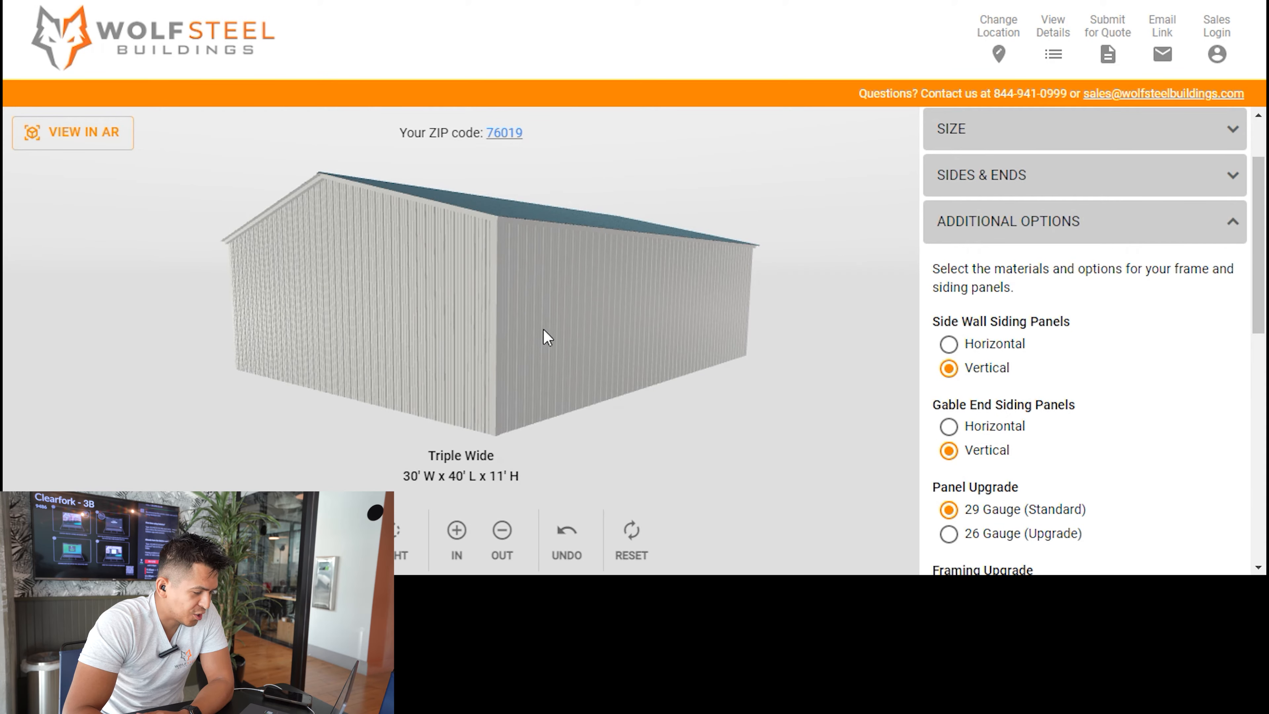
drag(309, 372, 428, 249)
drag(663, 456, 637, 446)
Review the panel gauge and framing gauge upgrade options while examining the building's walls and roof.
scroll(1033, 385, down, 3)
scroll(1034, 385, down, 2)
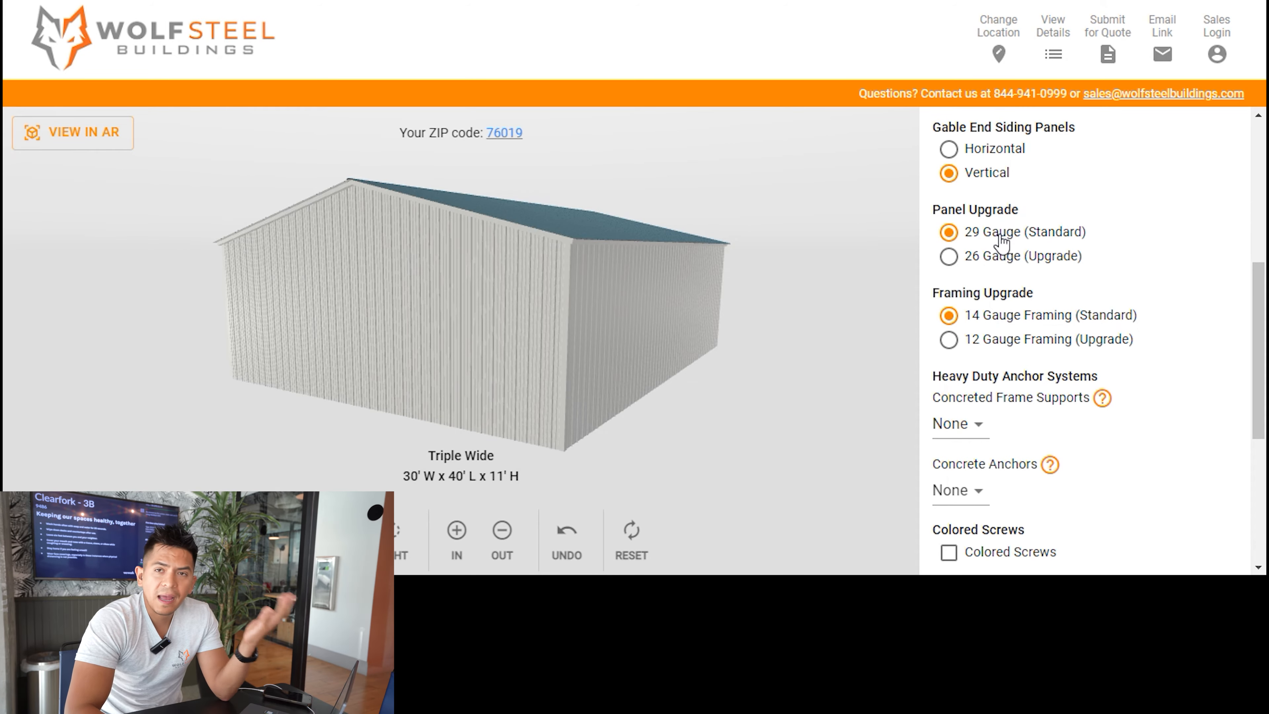
drag(839, 351, 816, 373)
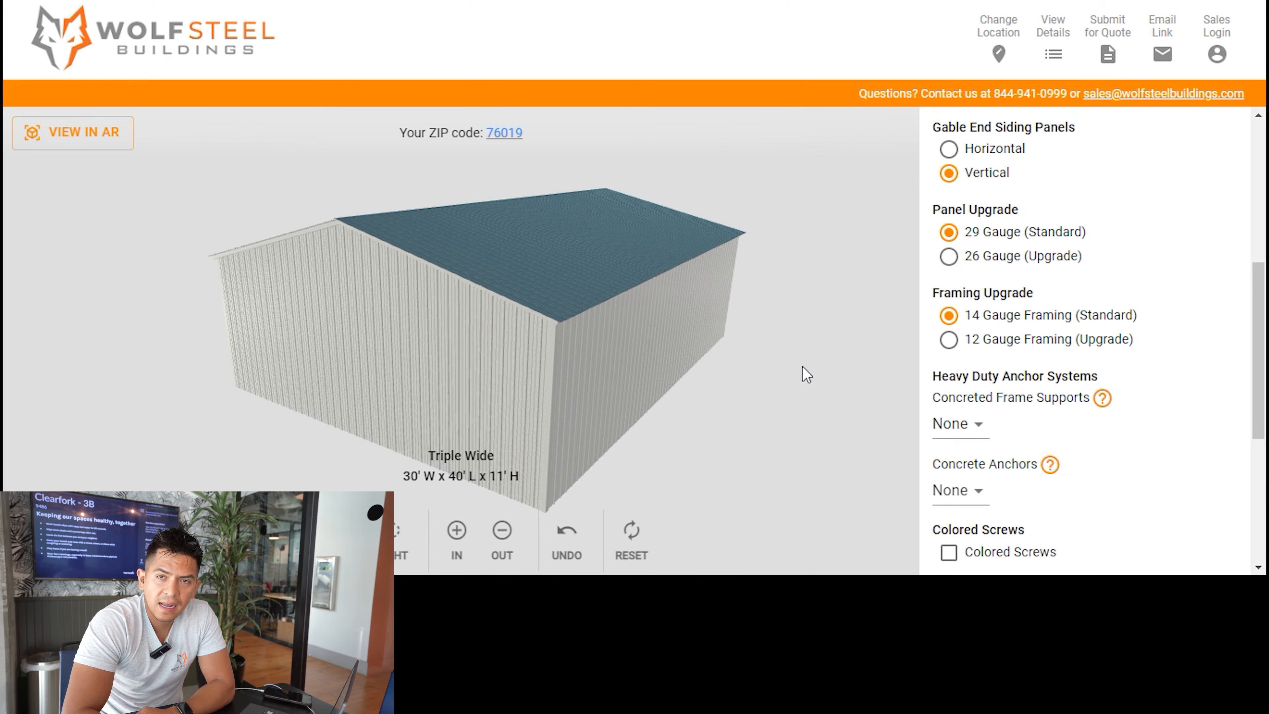
drag(798, 307, 833, 378)
drag(785, 376, 811, 343)
scroll(811, 343, down, 1)
drag(766, 398, 795, 392)
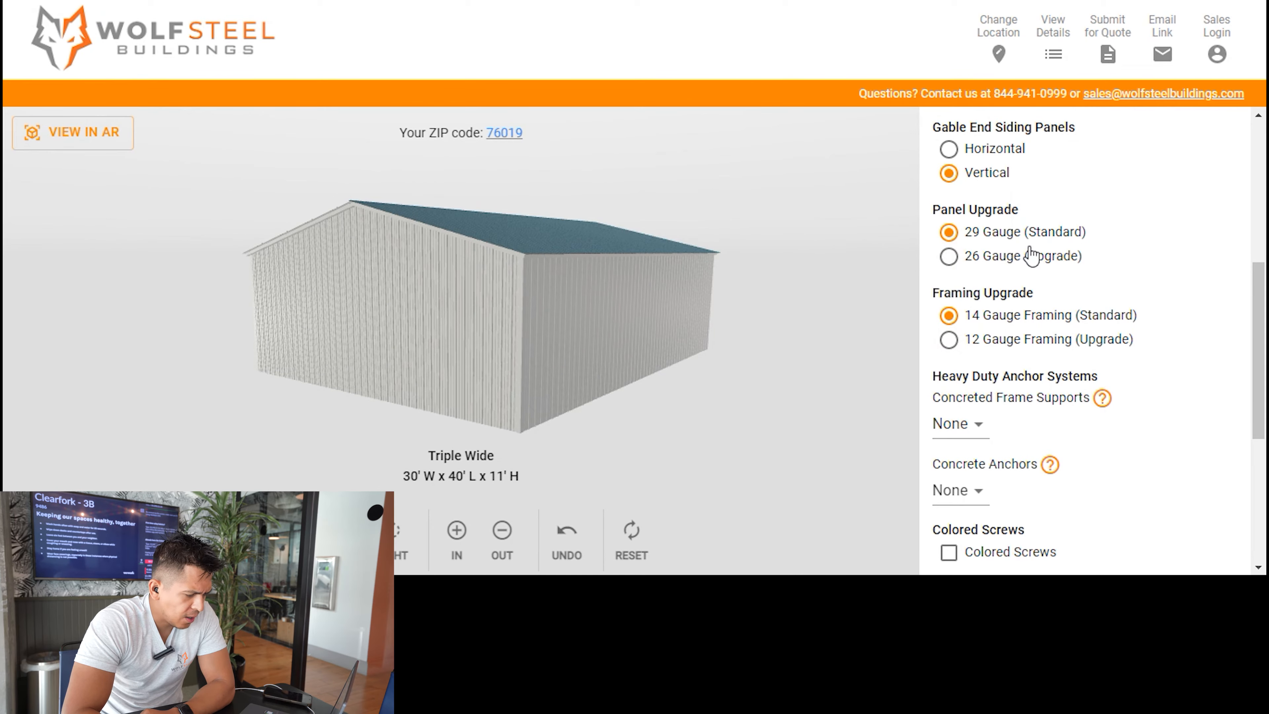
drag(729, 356, 711, 405)
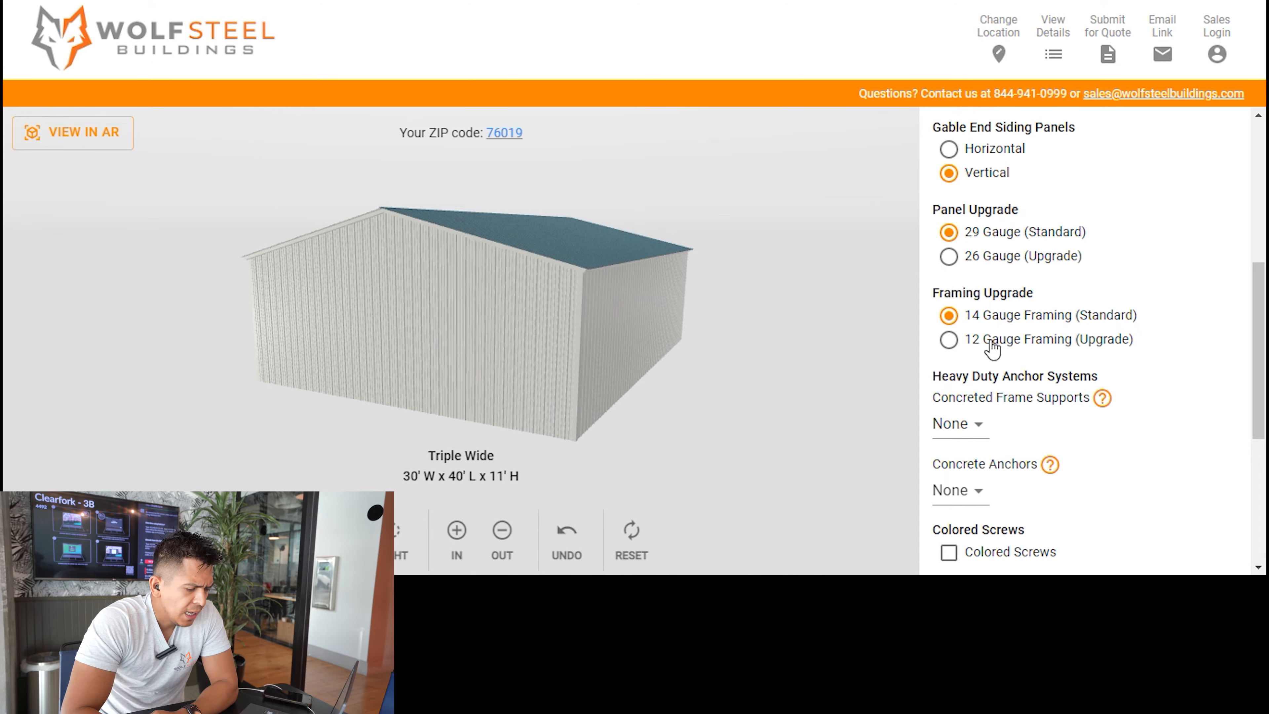
Enable the Colored Screws option in the additional options.
scroll(995, 350, down, 2)
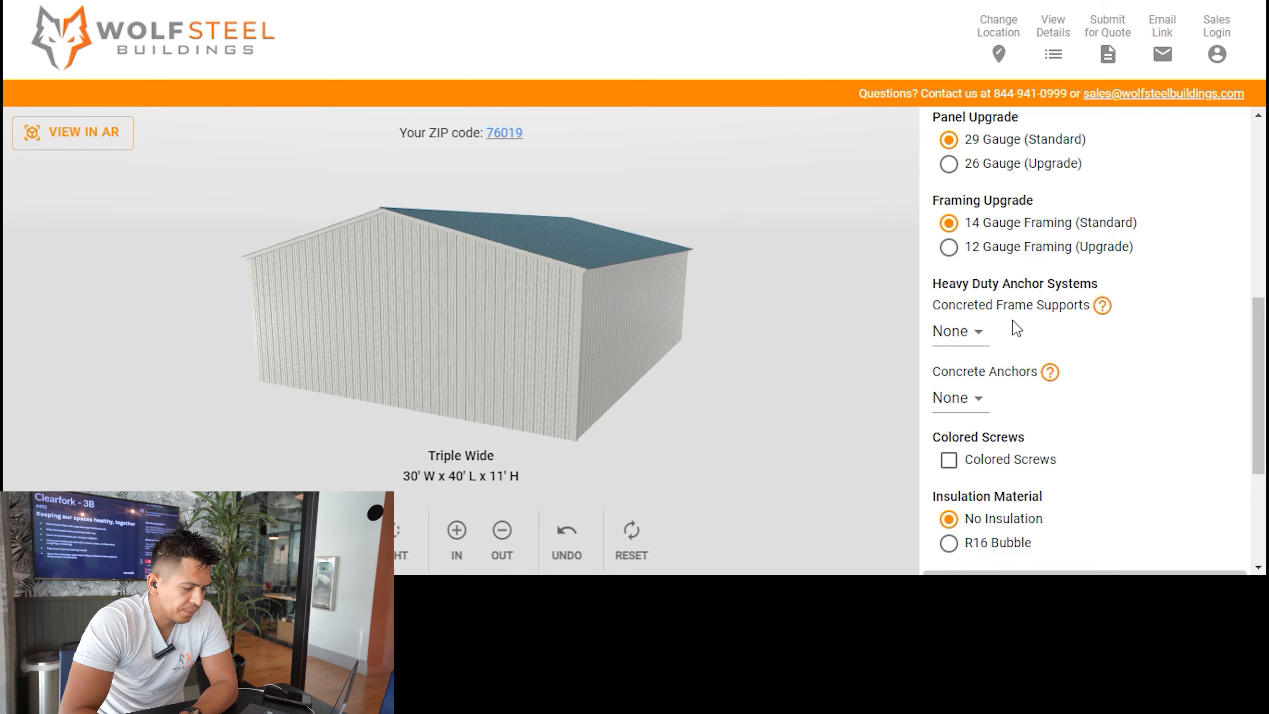
scroll(1002, 302, down, 4)
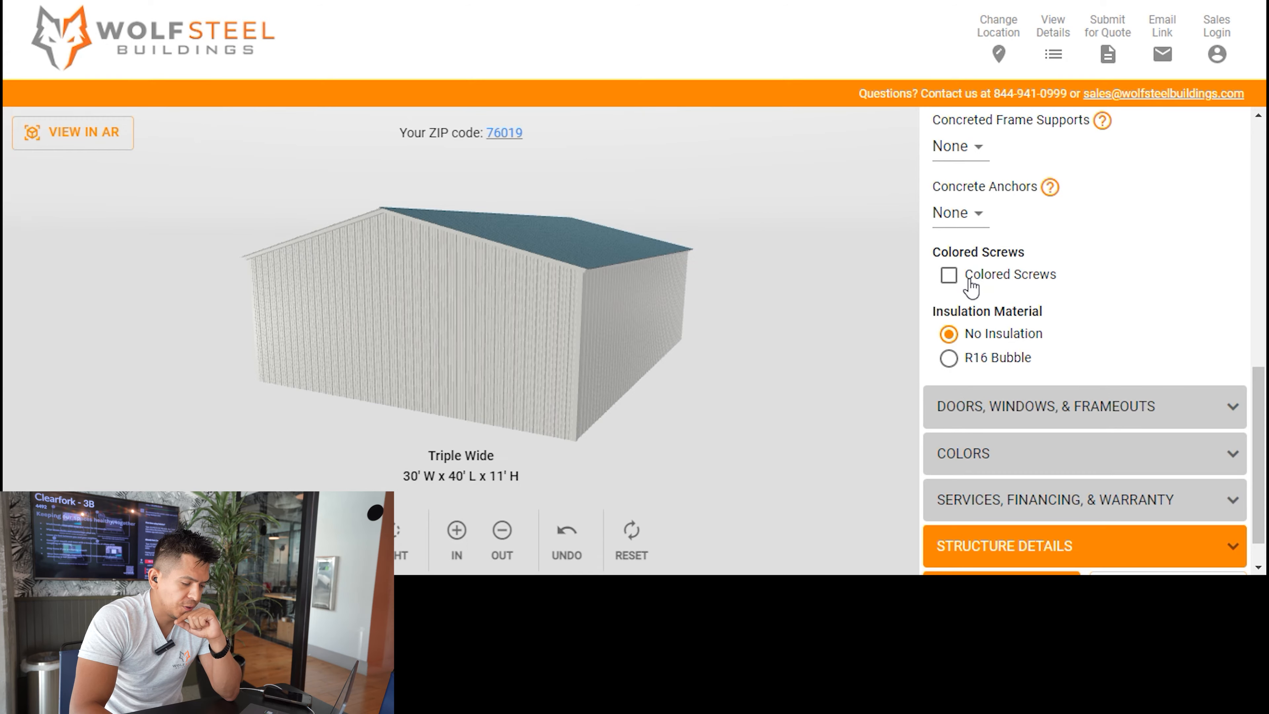
click(949, 275)
scroll(1024, 300, down, 1)
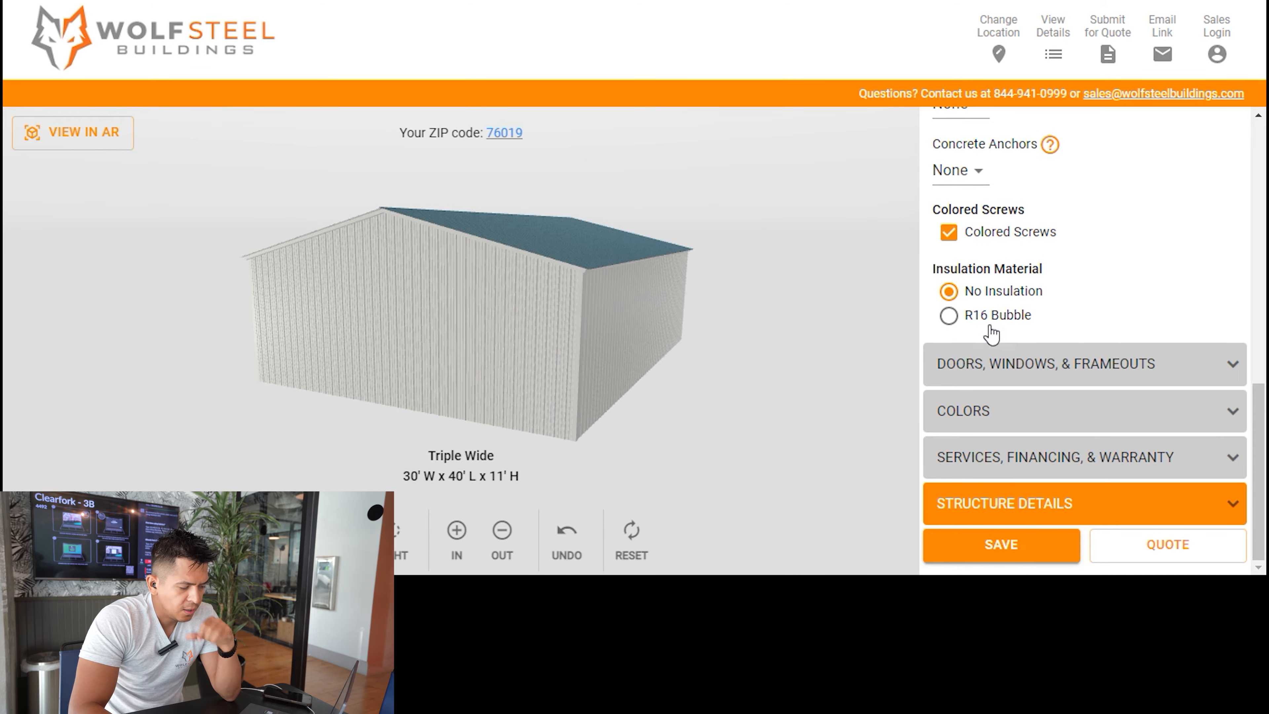
Open the doors, windows and frameouts settings and add a rollup door to the right wall, toward its front end.
click(1034, 365)
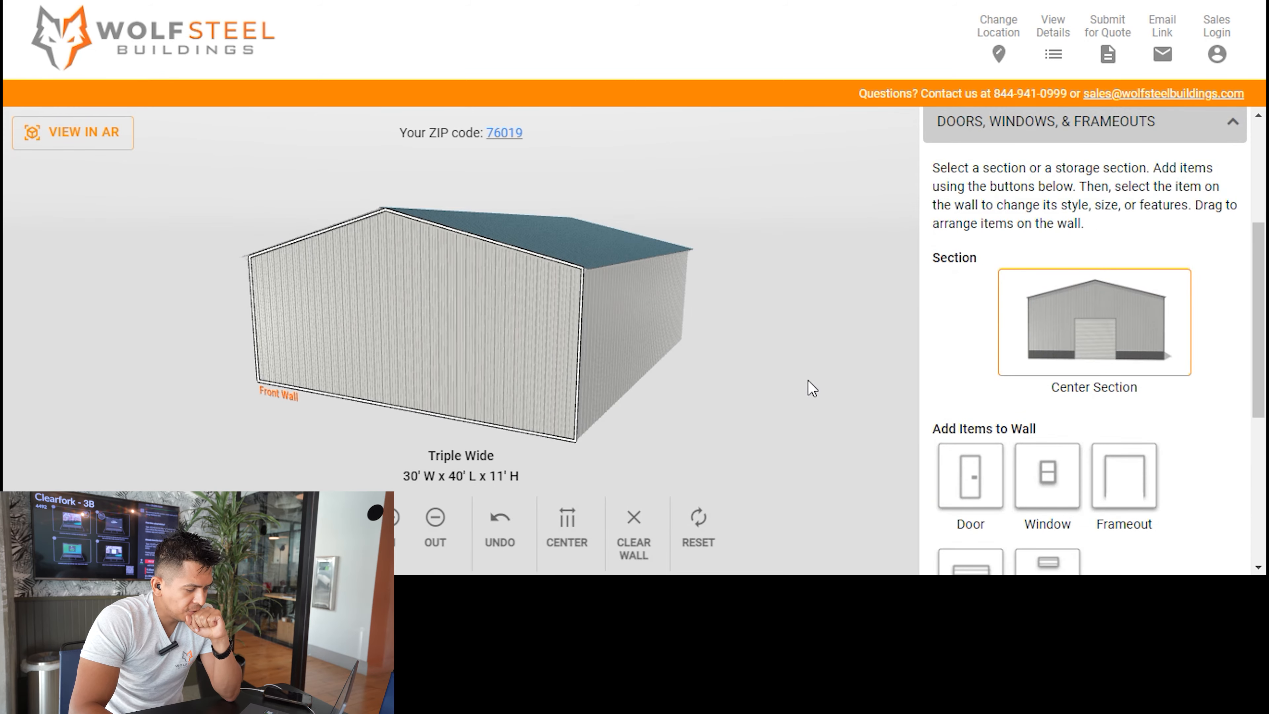
drag(506, 411, 736, 401)
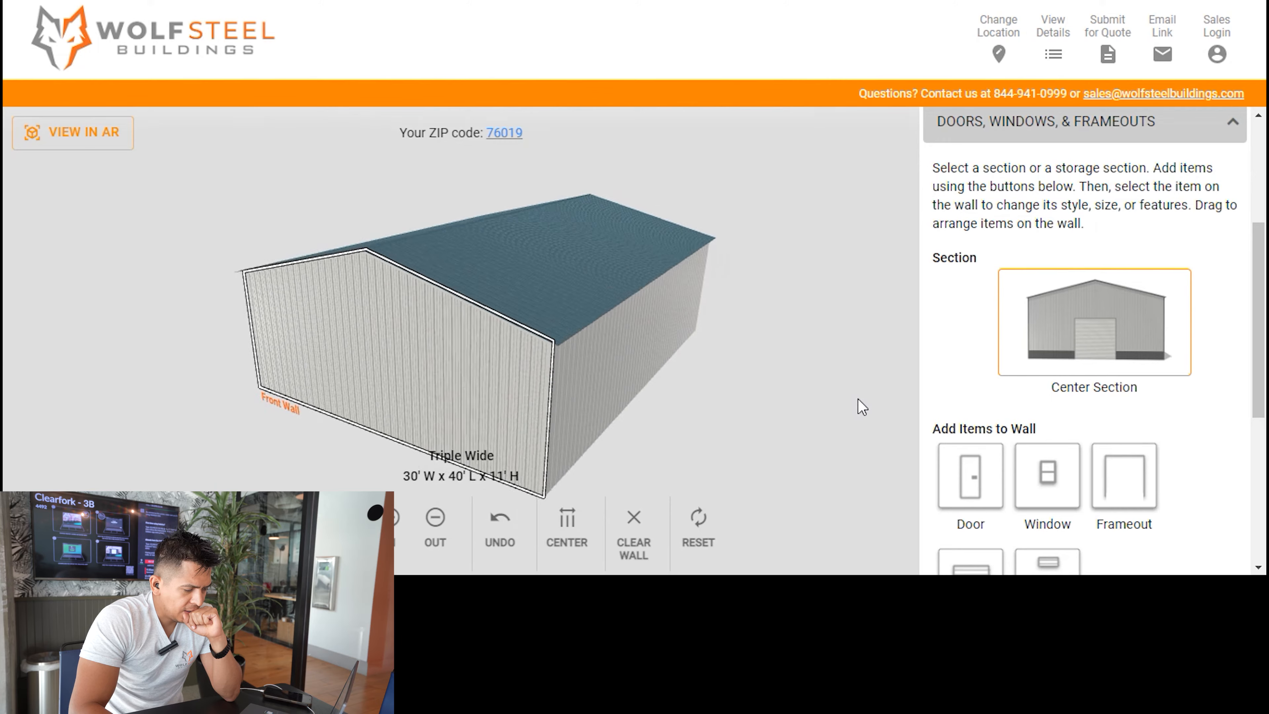
scroll(1095, 400, down, 3)
drag(743, 365, 604, 343)
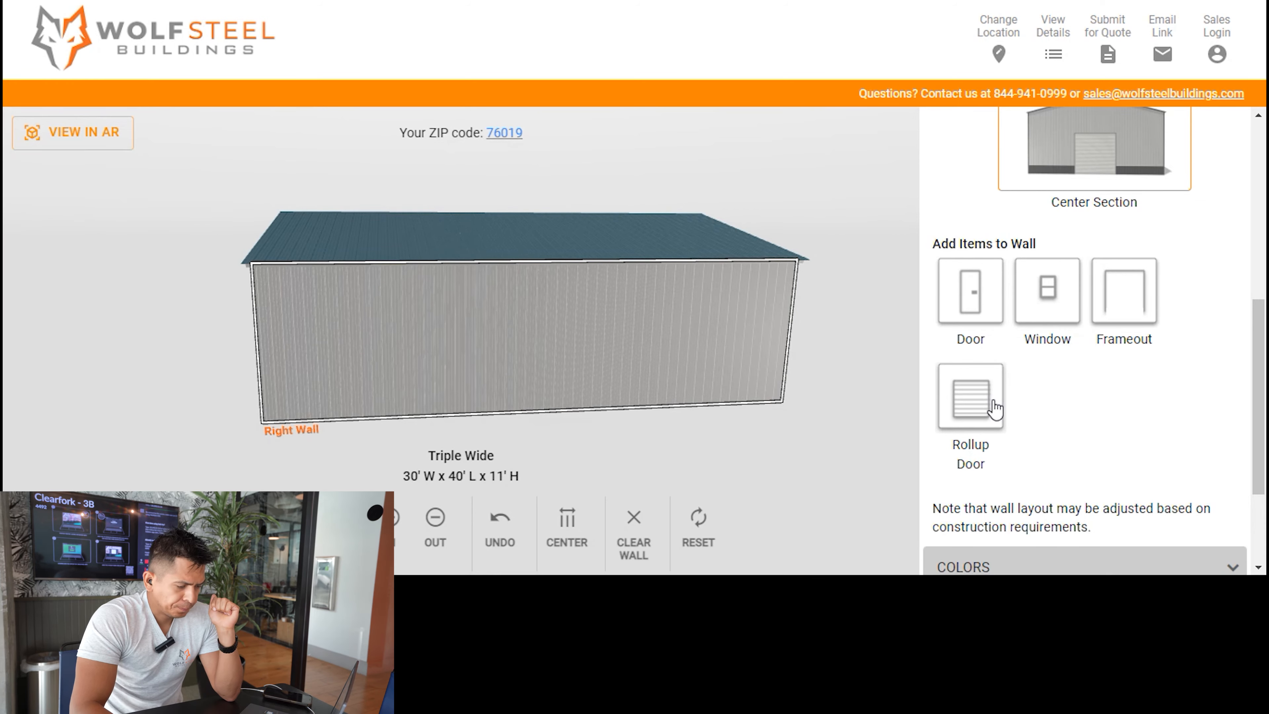
drag(992, 399, 778, 416)
drag(555, 370, 411, 364)
Set the right wall's rollup door size to 10' x 10' Roll Up Door and close its settings.
click(434, 365)
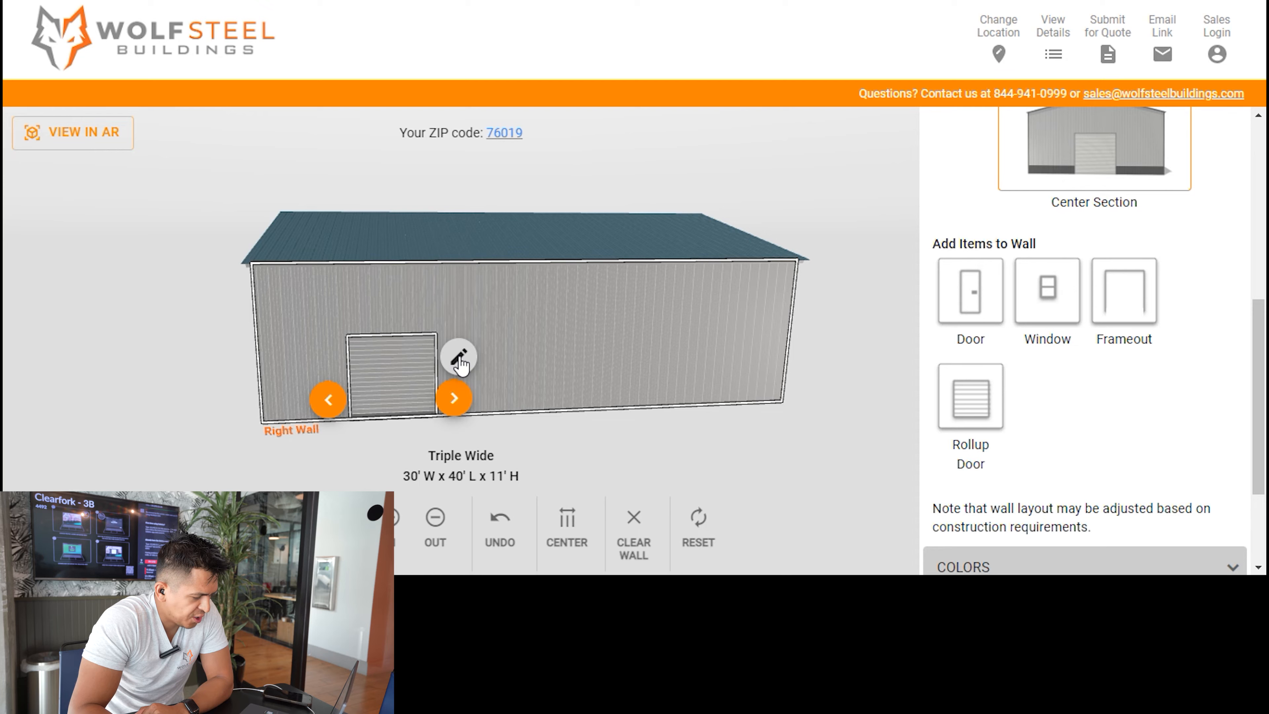
click(458, 358)
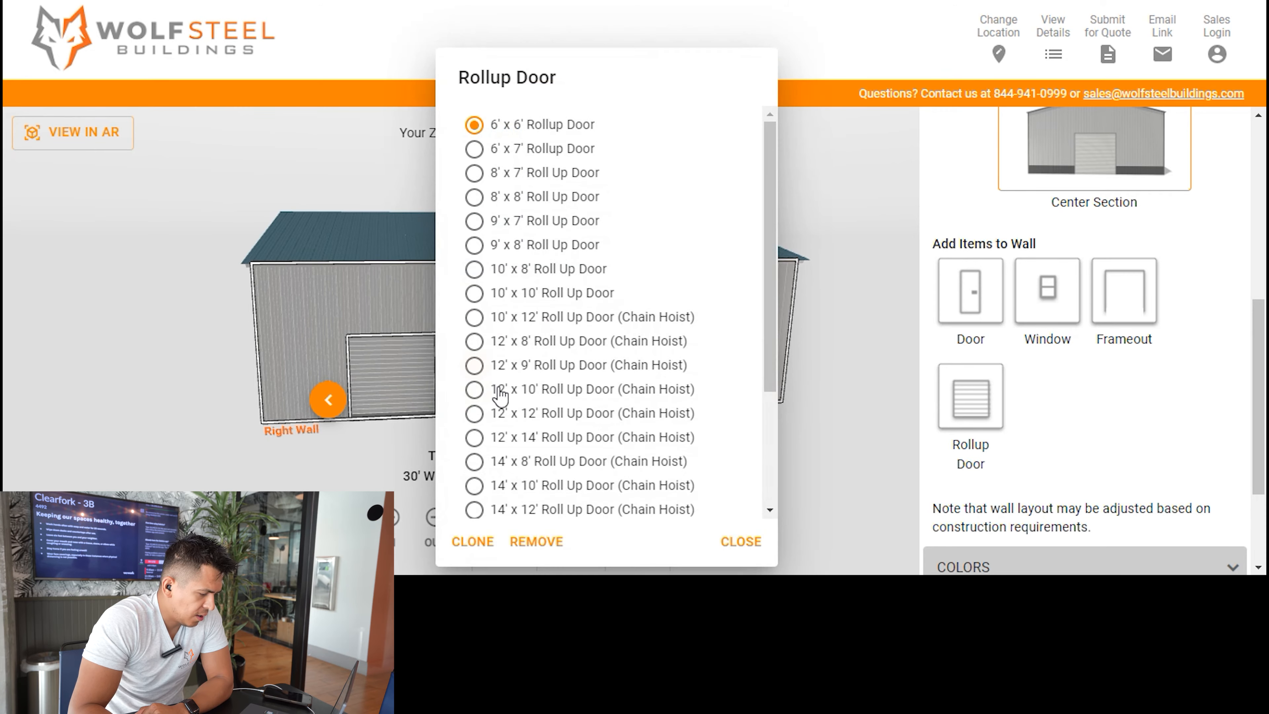
scroll(506, 300, down, 4)
scroll(509, 301, up, 4)
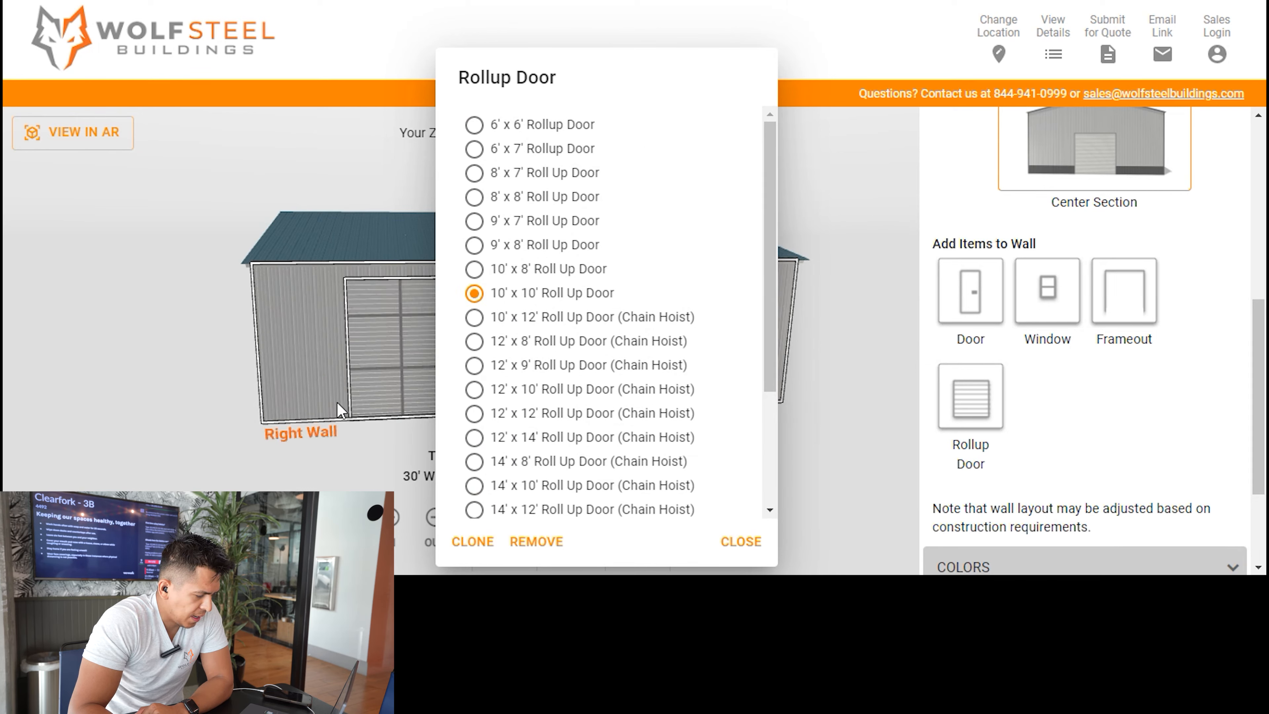
click(205, 424)
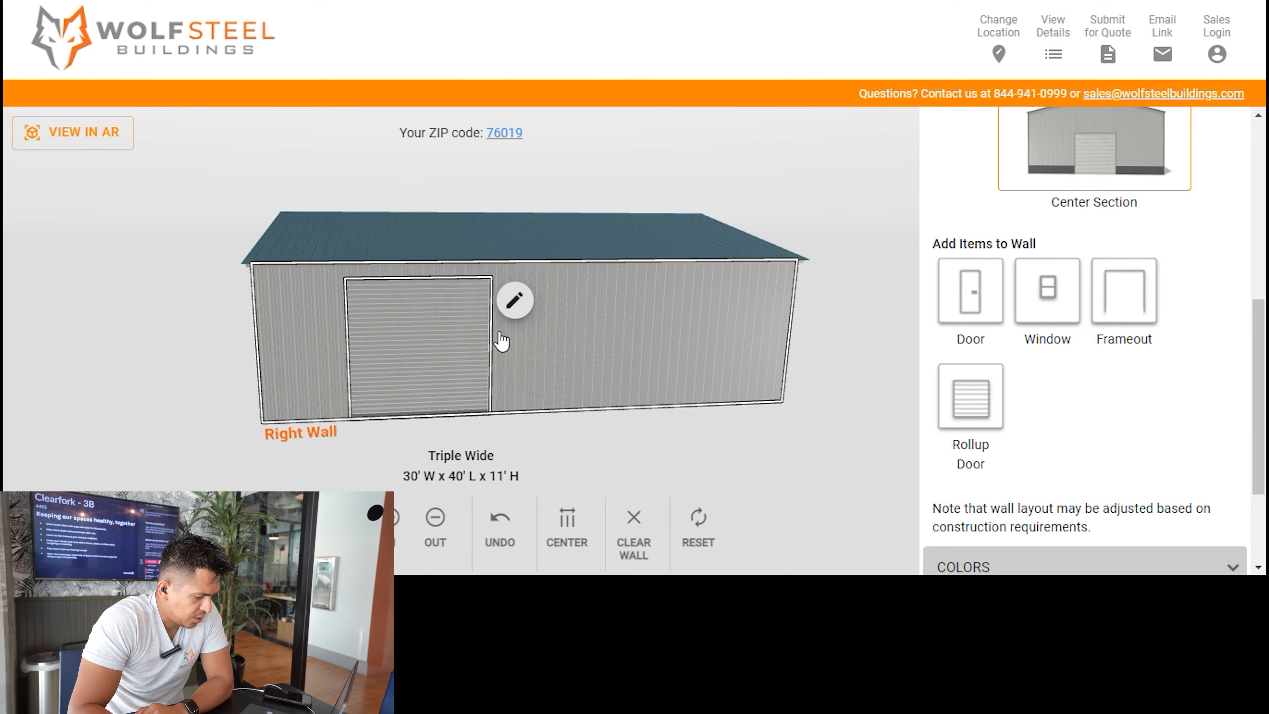
Clone the 10' x 10' rollup door and place the copy toward the back end of the right wall.
click(469, 364)
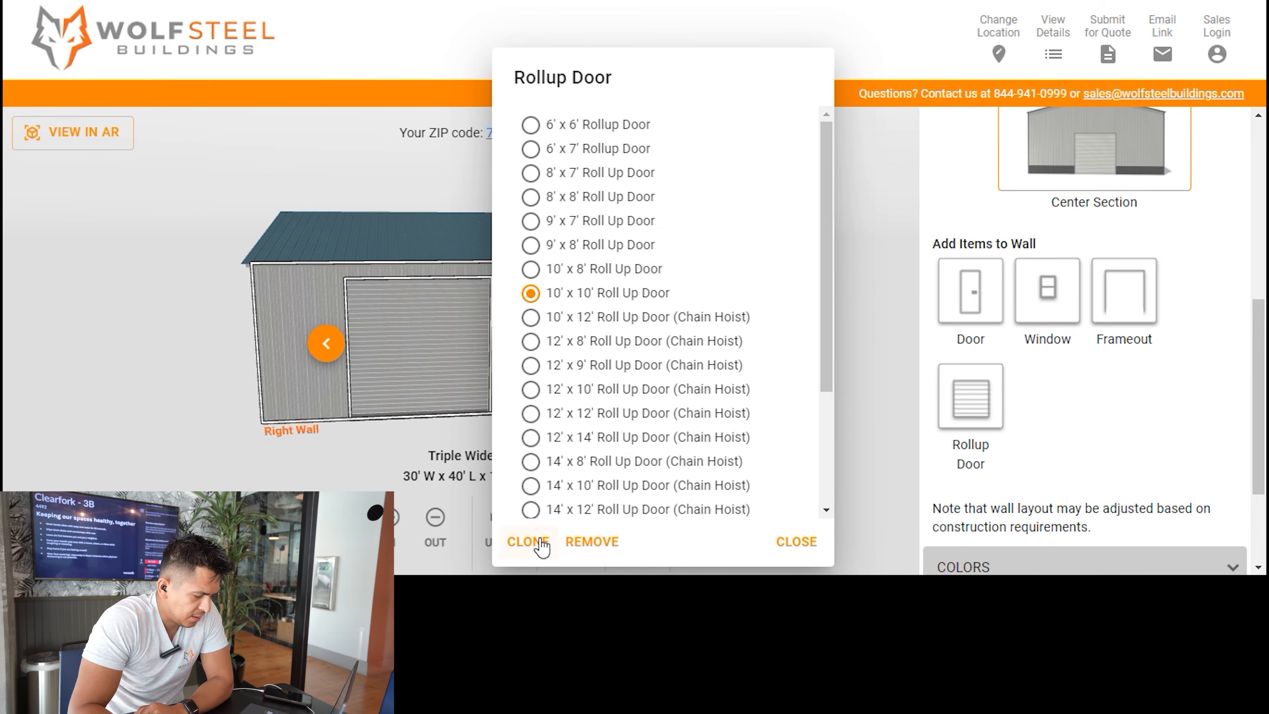
click(541, 547)
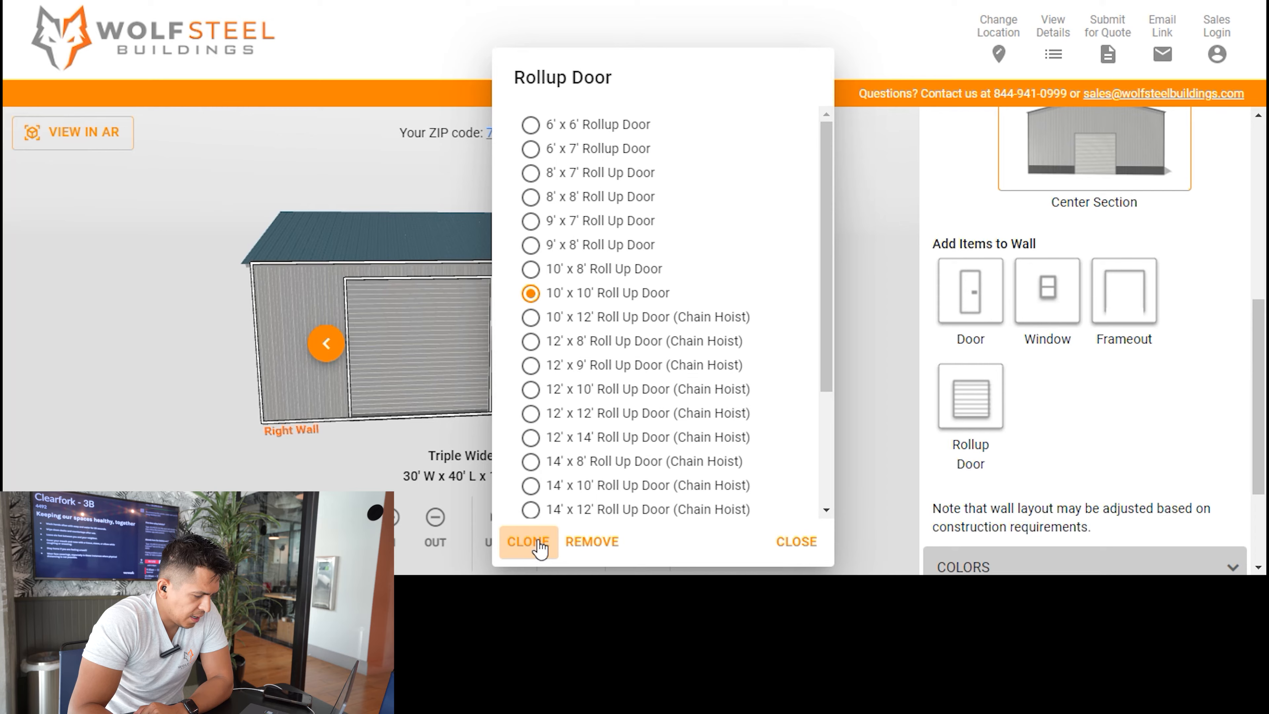
drag(578, 349, 646, 352)
Space the two rollup doors apart on the right wall, with the front one about 4'11" from the wall's front edge.
click(419, 359)
drag(418, 360, 415, 360)
drag(655, 448, 592, 440)
click(648, 373)
drag(646, 365, 665, 364)
drag(408, 361, 395, 360)
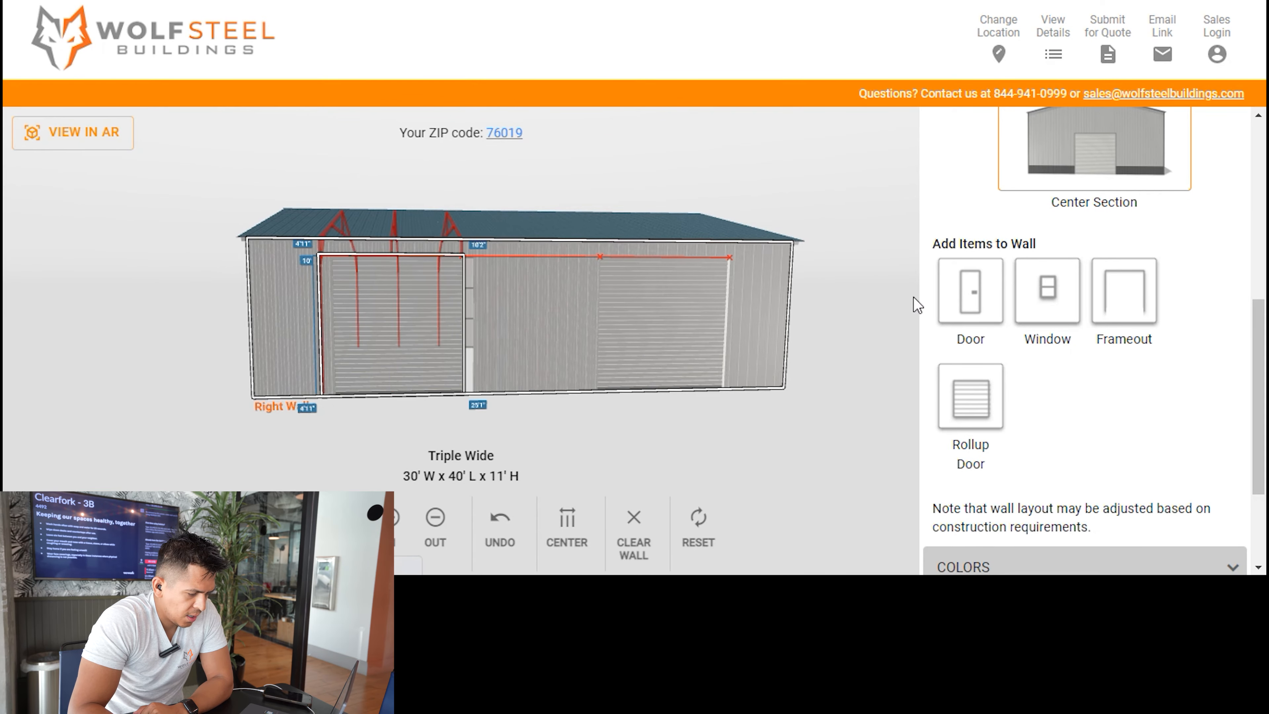
Add a walk-in door to the right wall, between the two rollup doors.
drag(972, 296, 528, 461)
click(537, 368)
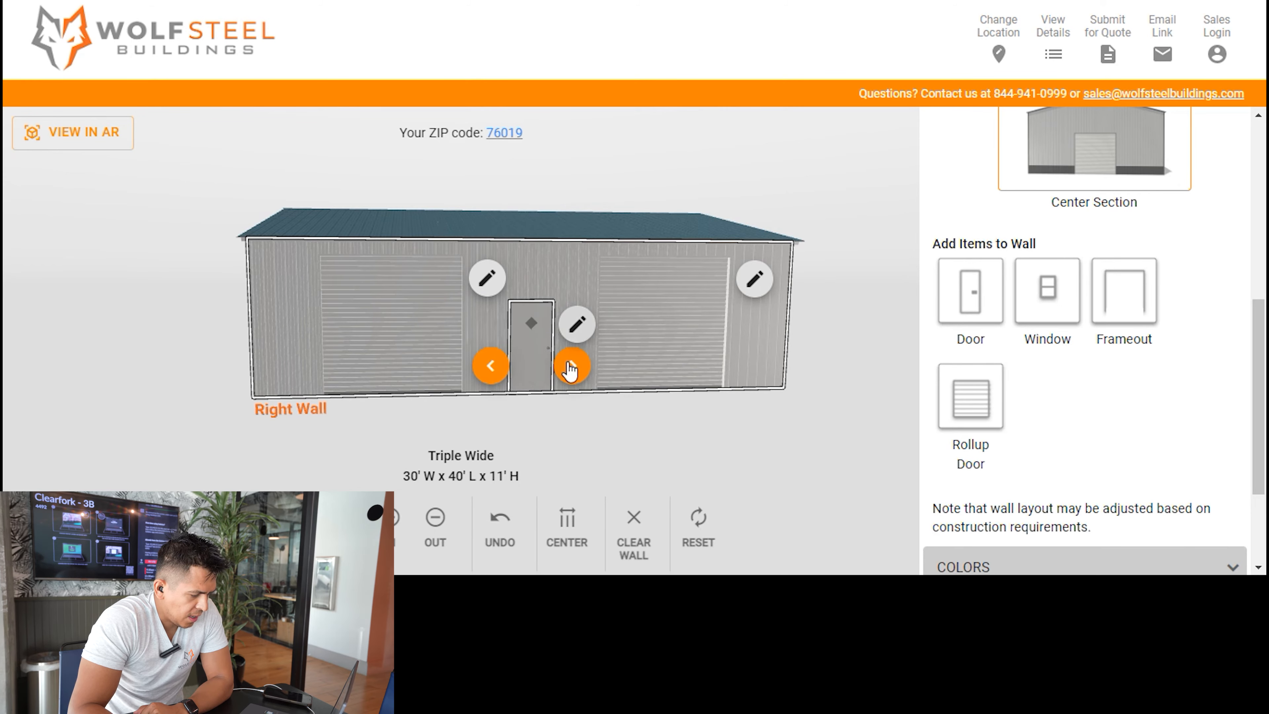
drag(188, 350, 450, 358)
drag(286, 361, 182, 355)
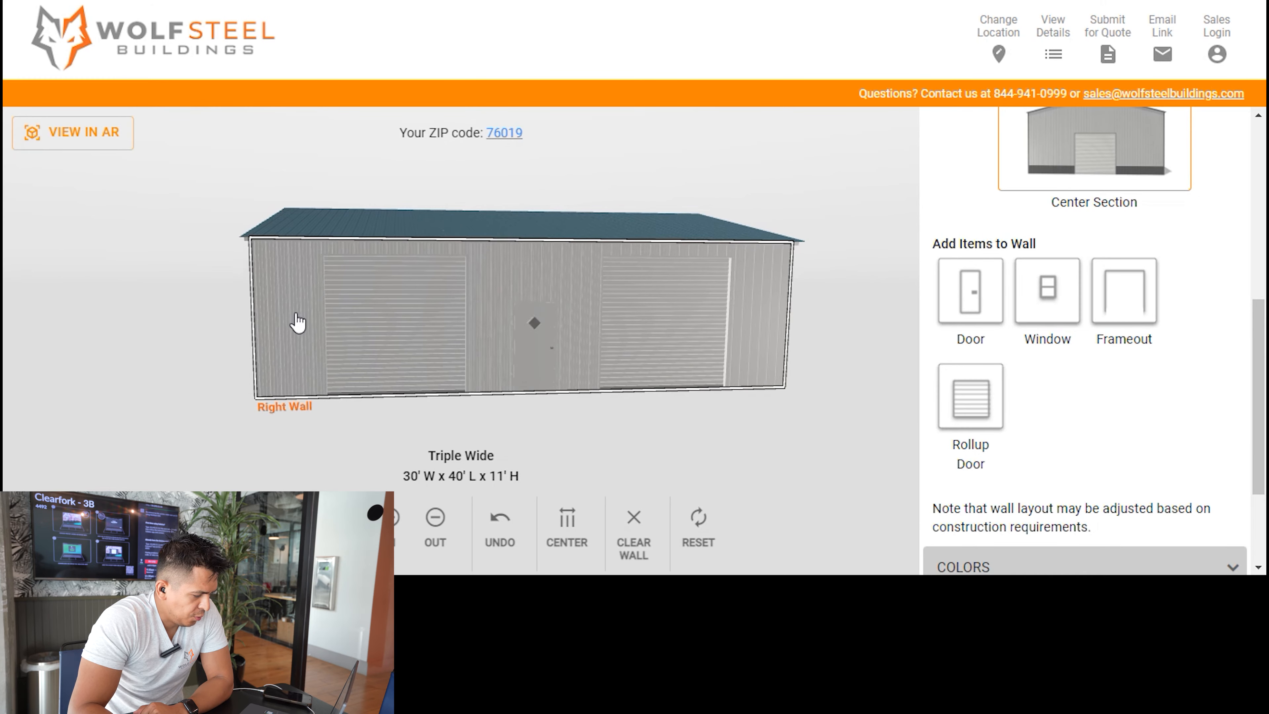
Shift the front rollup door to about 3'2" from the right wall's front edge and center the items on that wall.
drag(448, 306, 409, 303)
scroll(412, 328, up, 4)
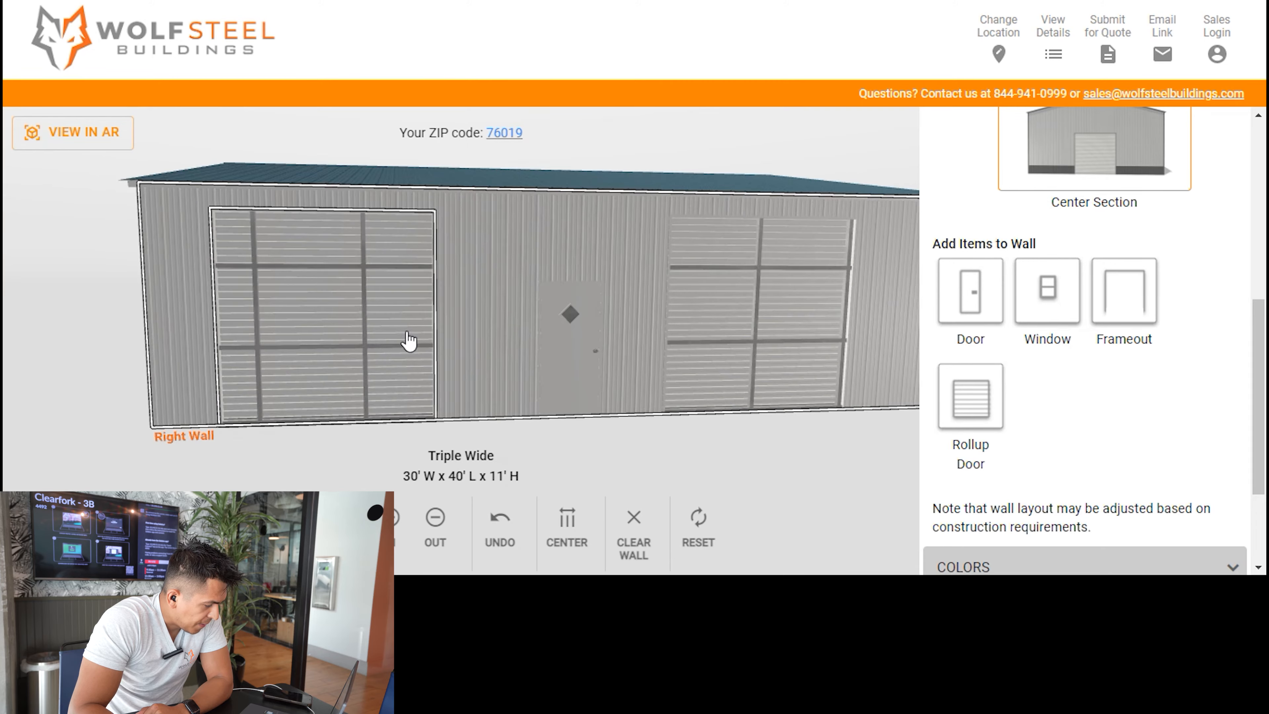
mouse_move(306, 387)
mouse_down()
mouse_move(315, 377)
mouse_move(303, 378)
mouse_up()
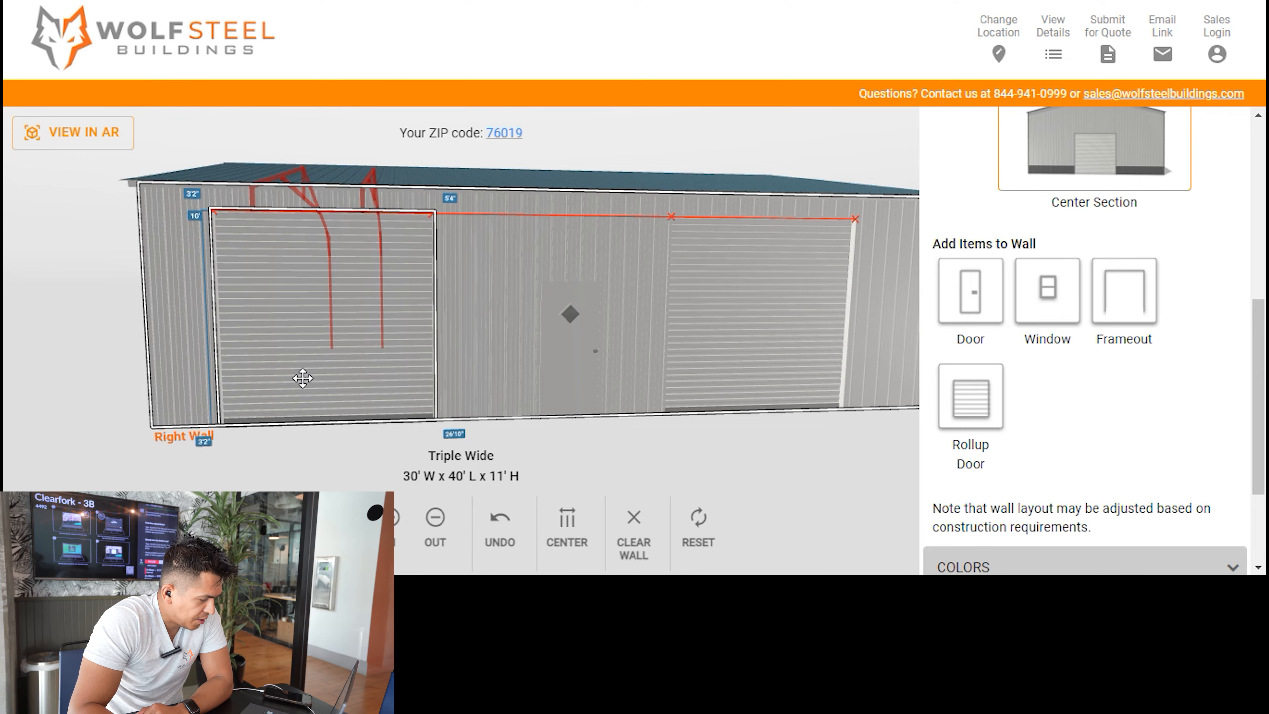
drag(293, 378, 230, 380)
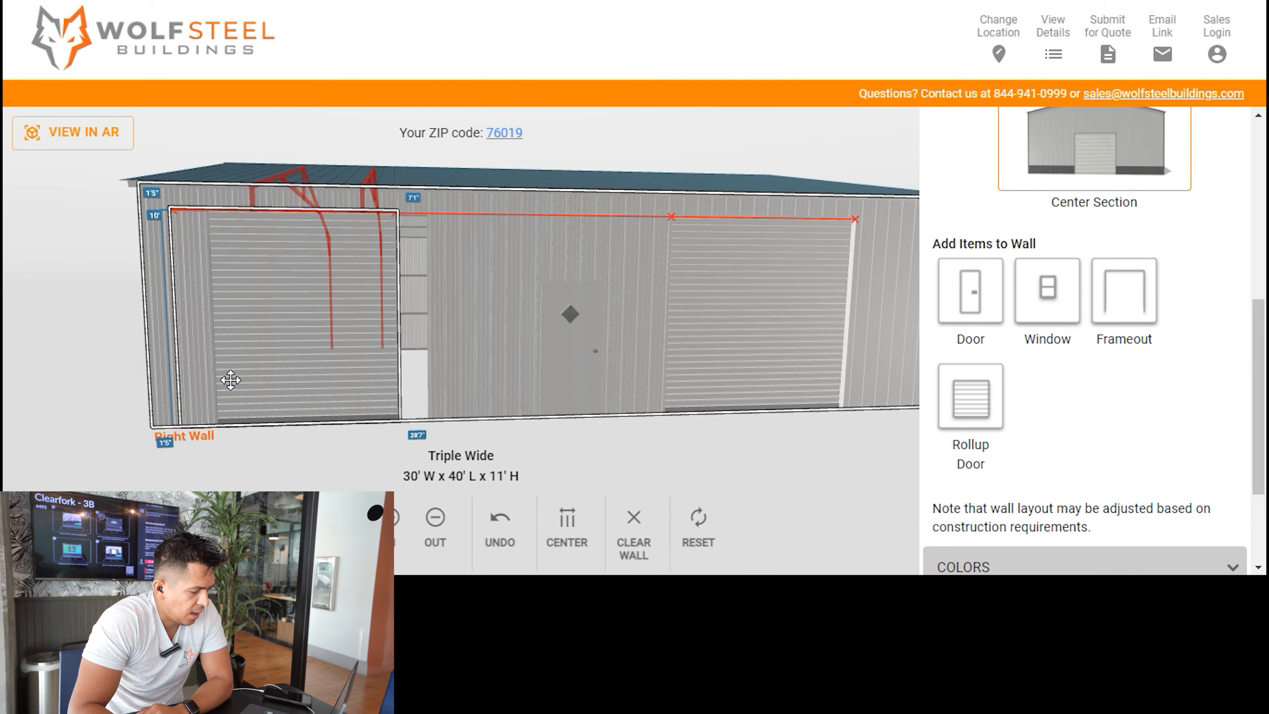
drag(300, 408, 335, 389)
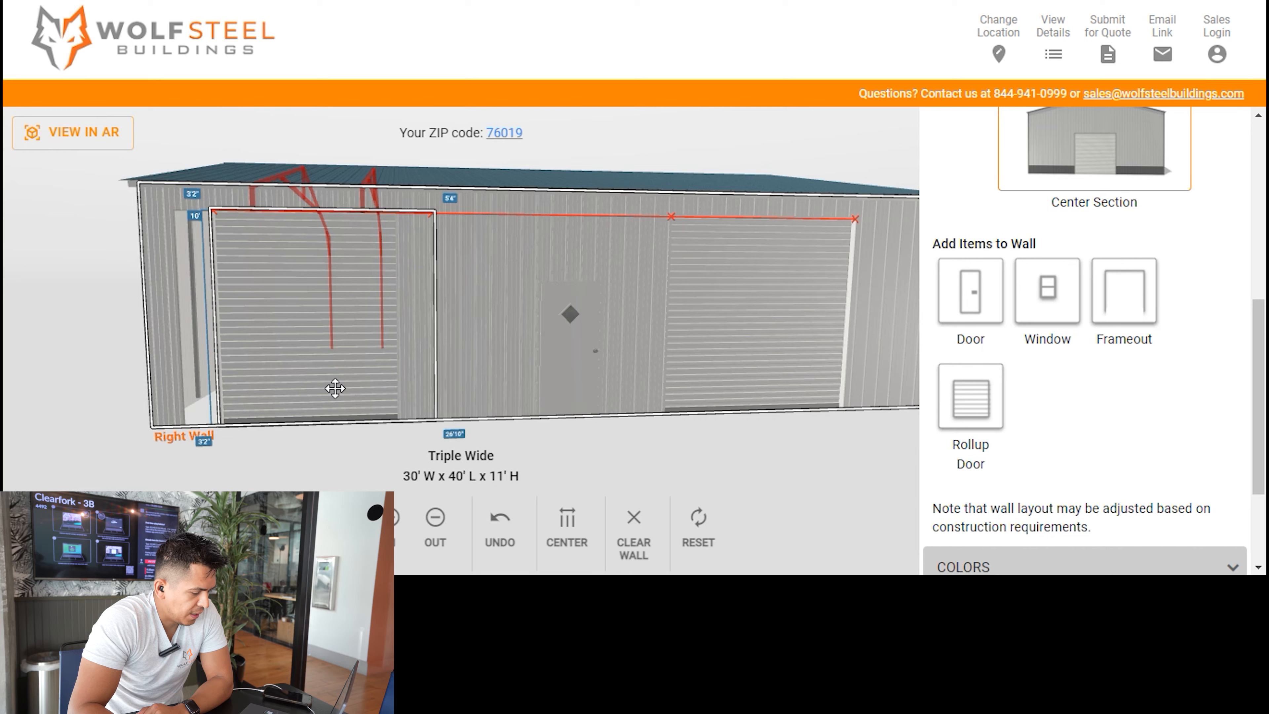
drag(396, 384, 397, 381)
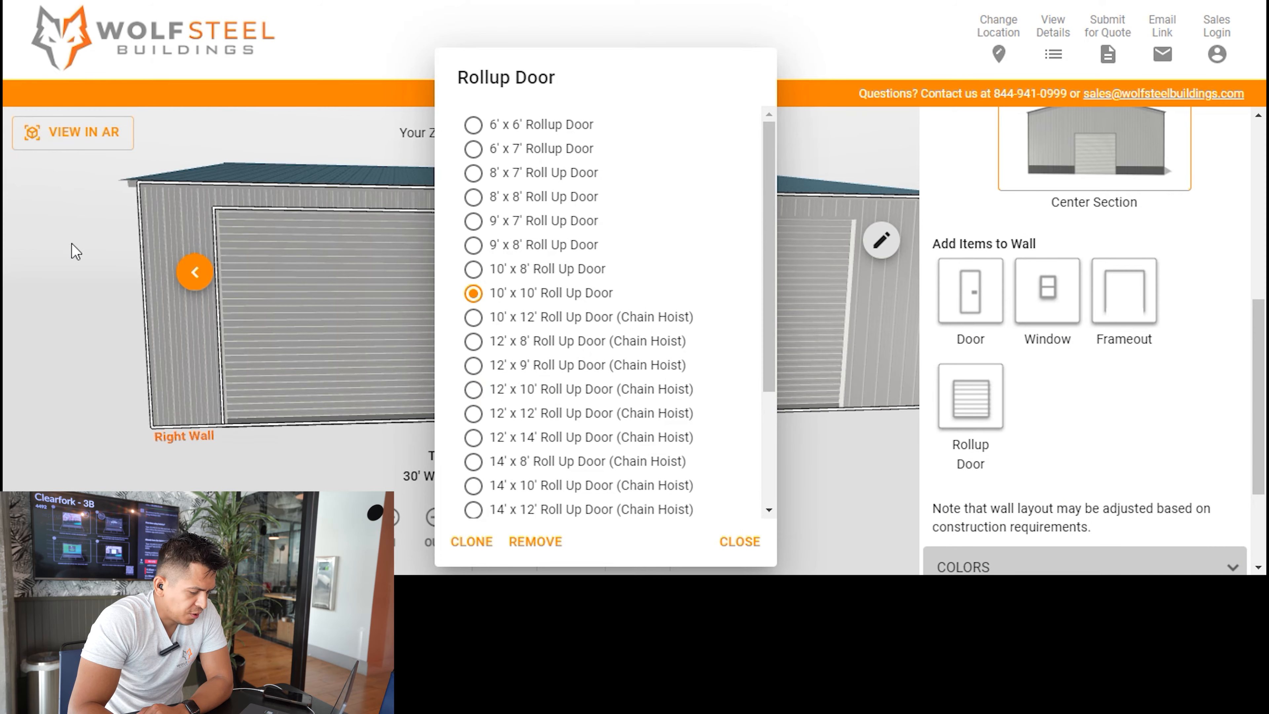
click(103, 243)
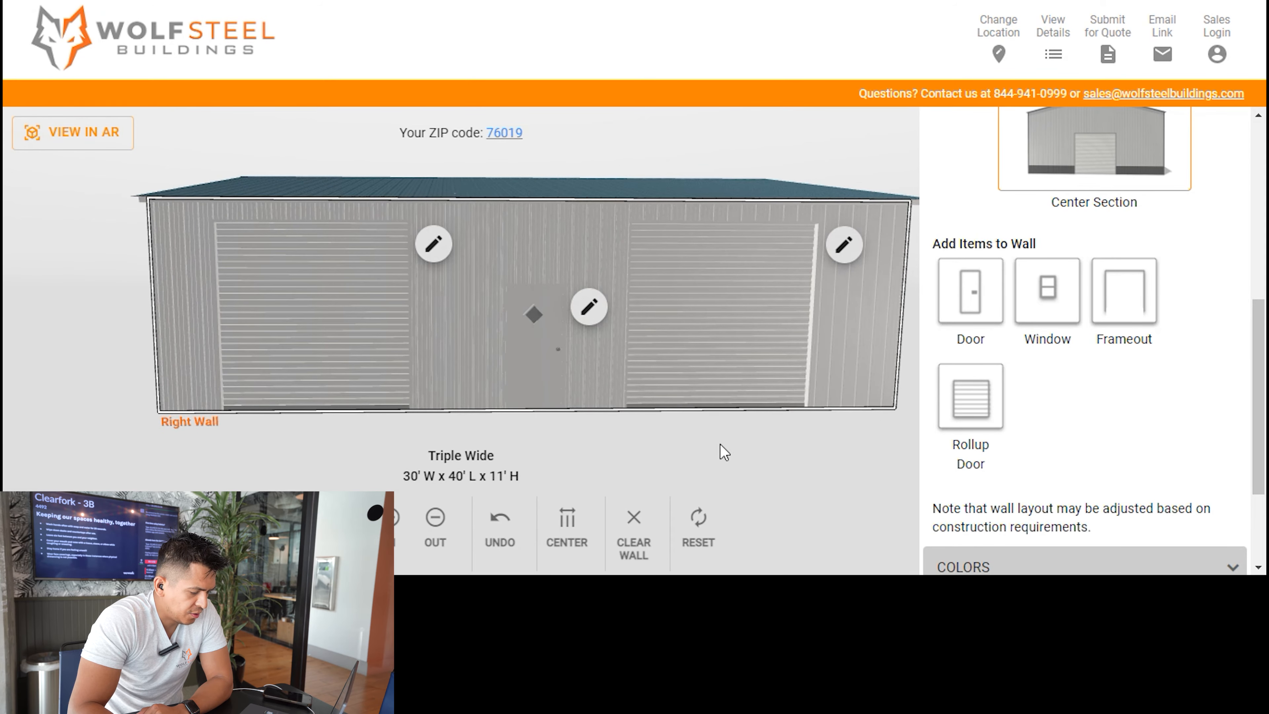
click(573, 543)
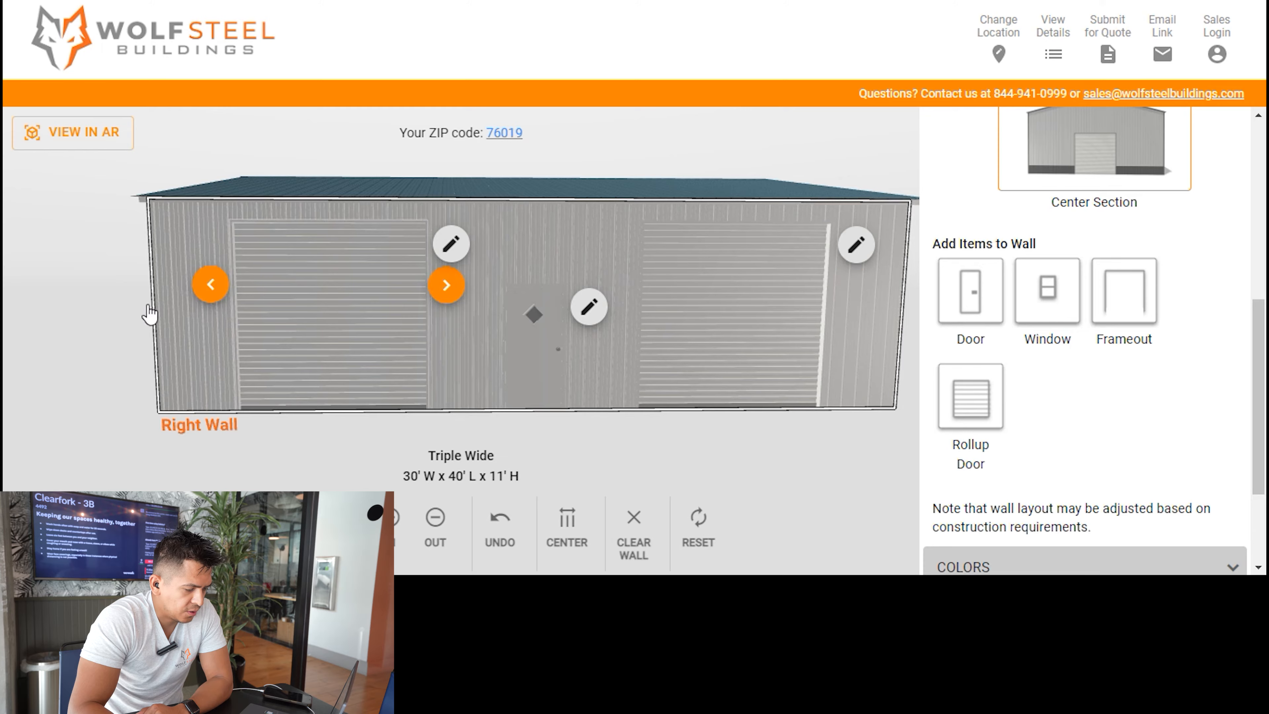
Add a vent to the front gable wall of the center section.
drag(77, 283, 270, 305)
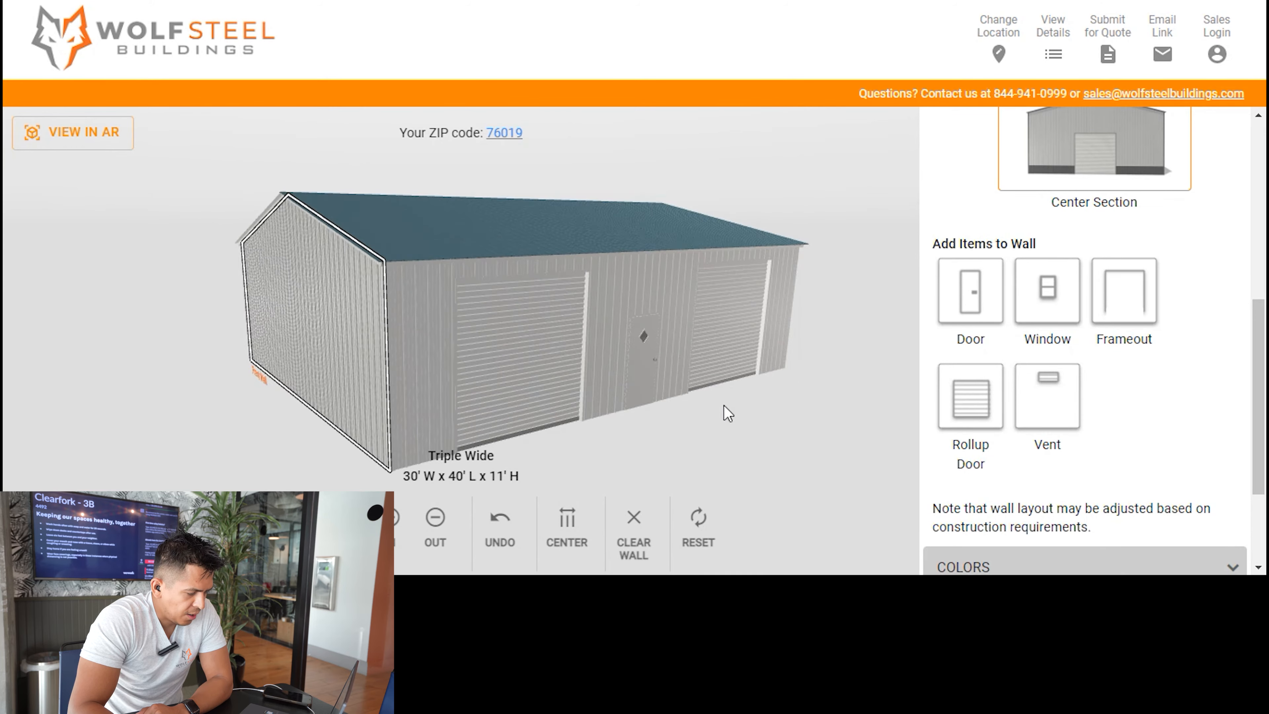
scroll(781, 398, down, 1)
drag(680, 417, 800, 397)
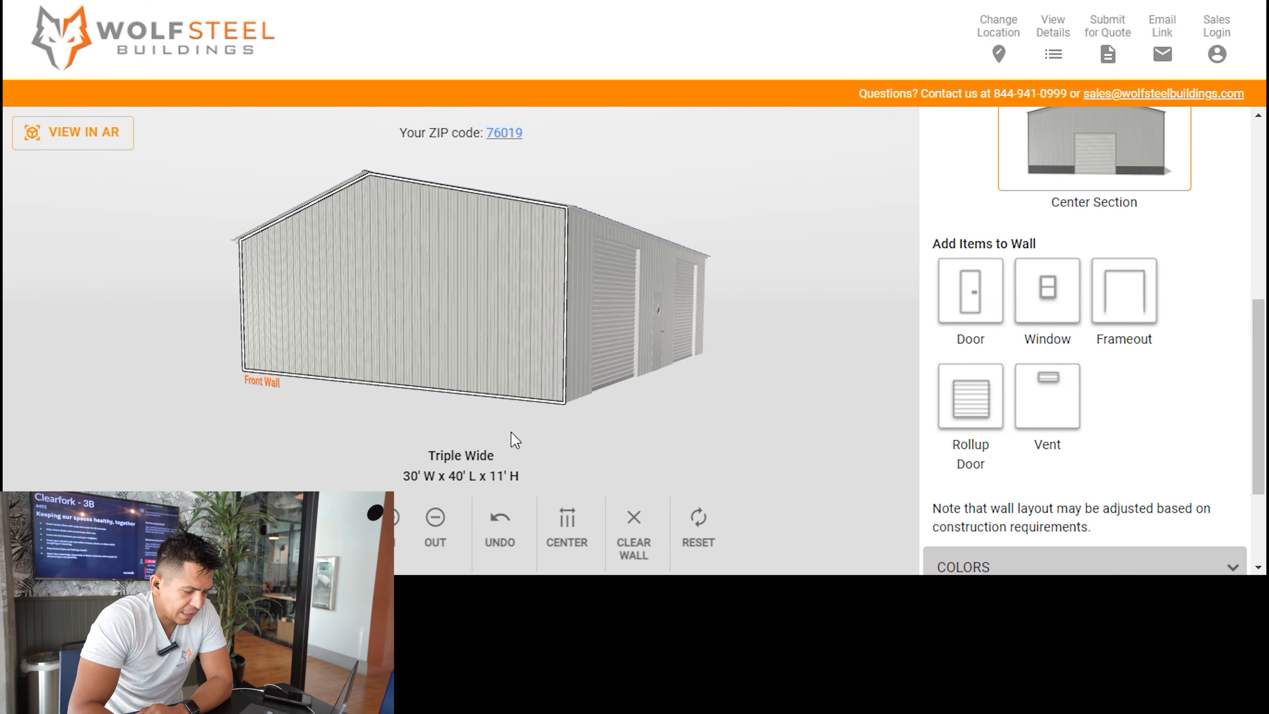
drag(261, 420, 330, 424)
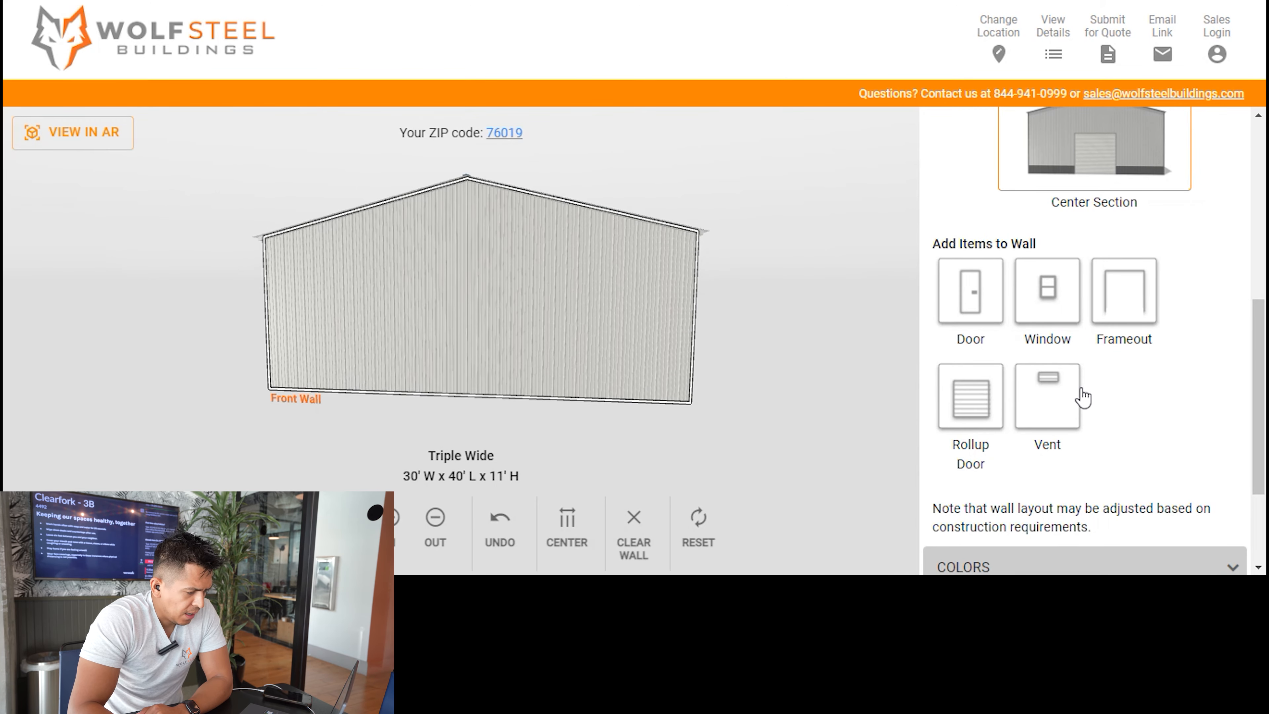
click(1064, 387)
drag(820, 305, 218, 326)
drag(791, 382, 598, 335)
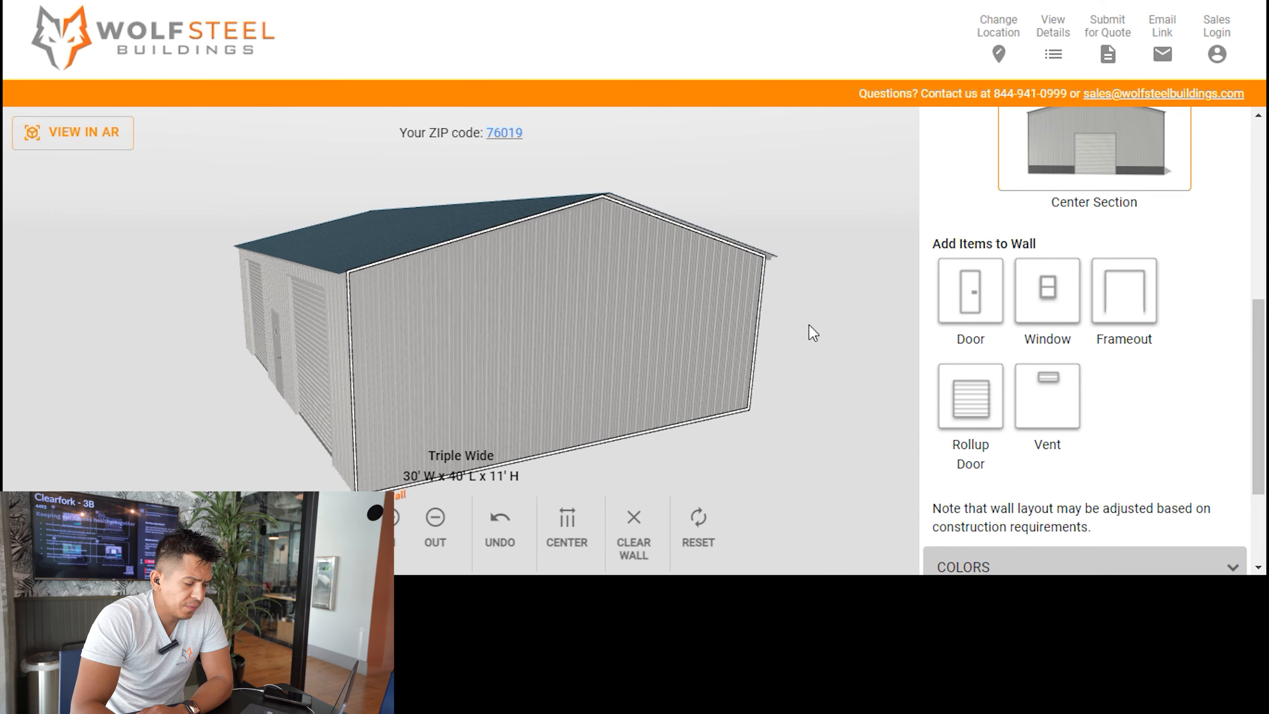
Add a vent to the back gable wall and a window to the front wall.
click(1060, 396)
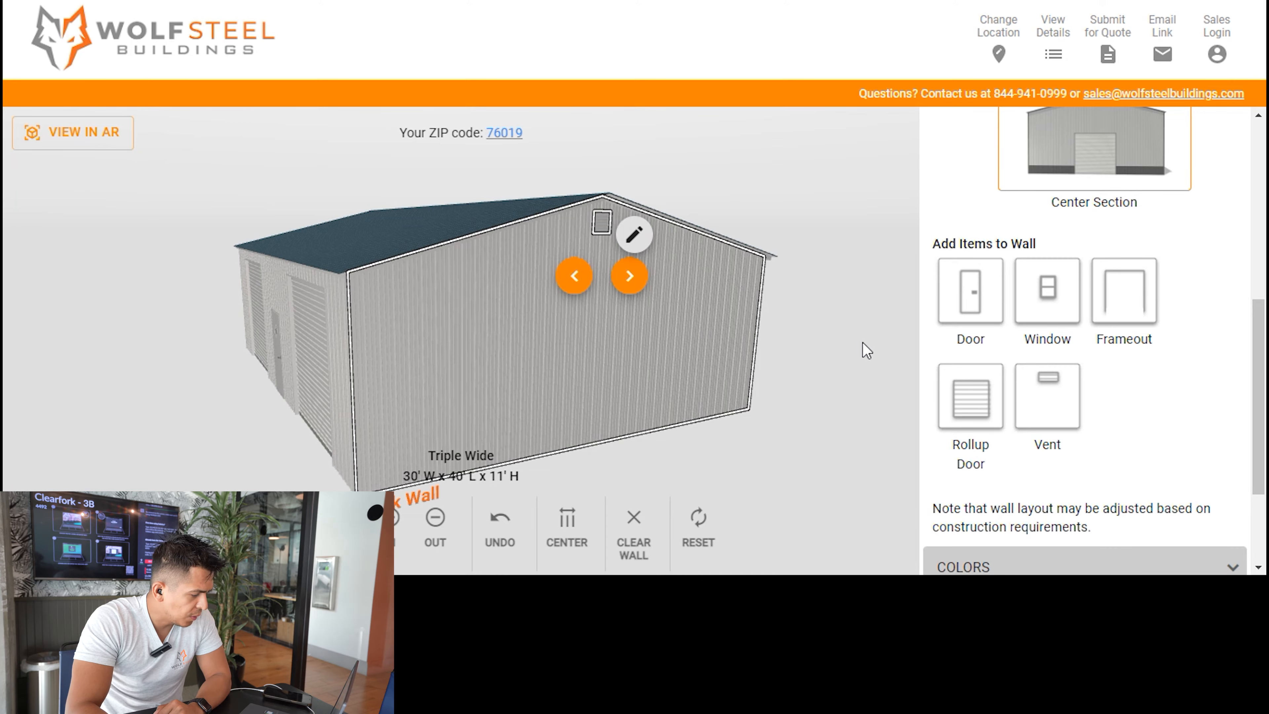
drag(395, 243, 680, 221)
drag(139, 337, 632, 239)
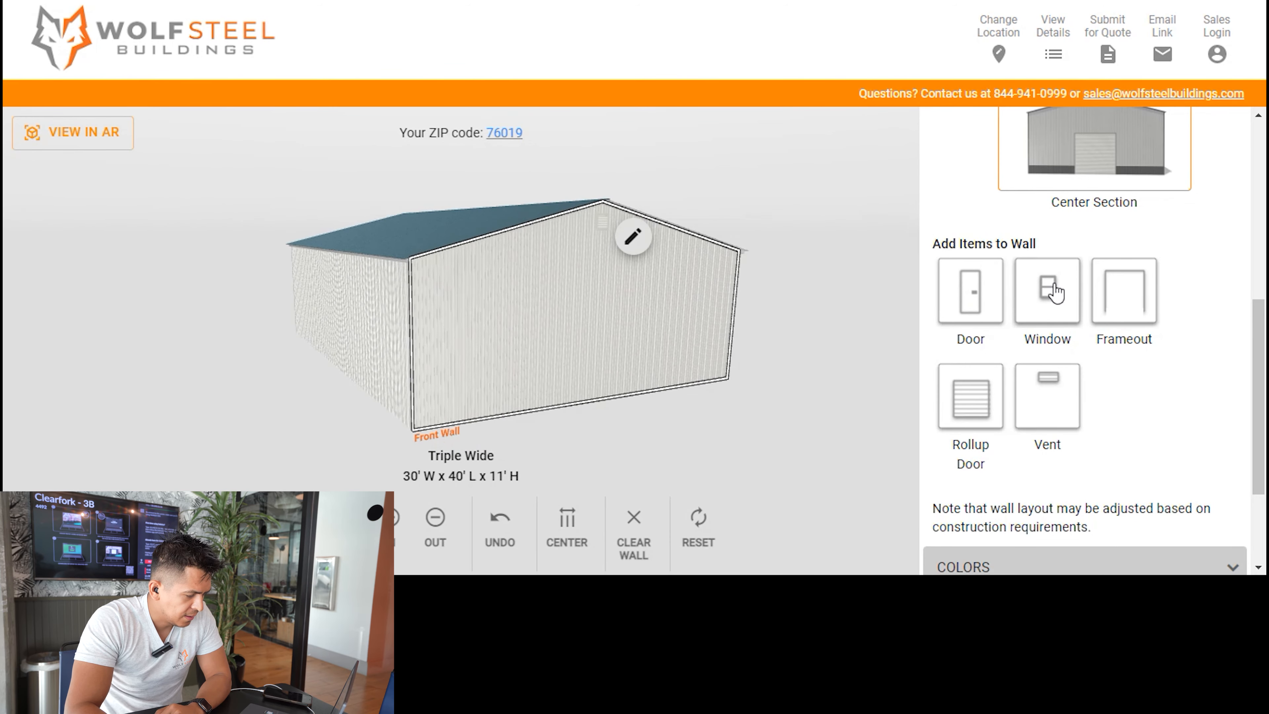
drag(1056, 293, 598, 330)
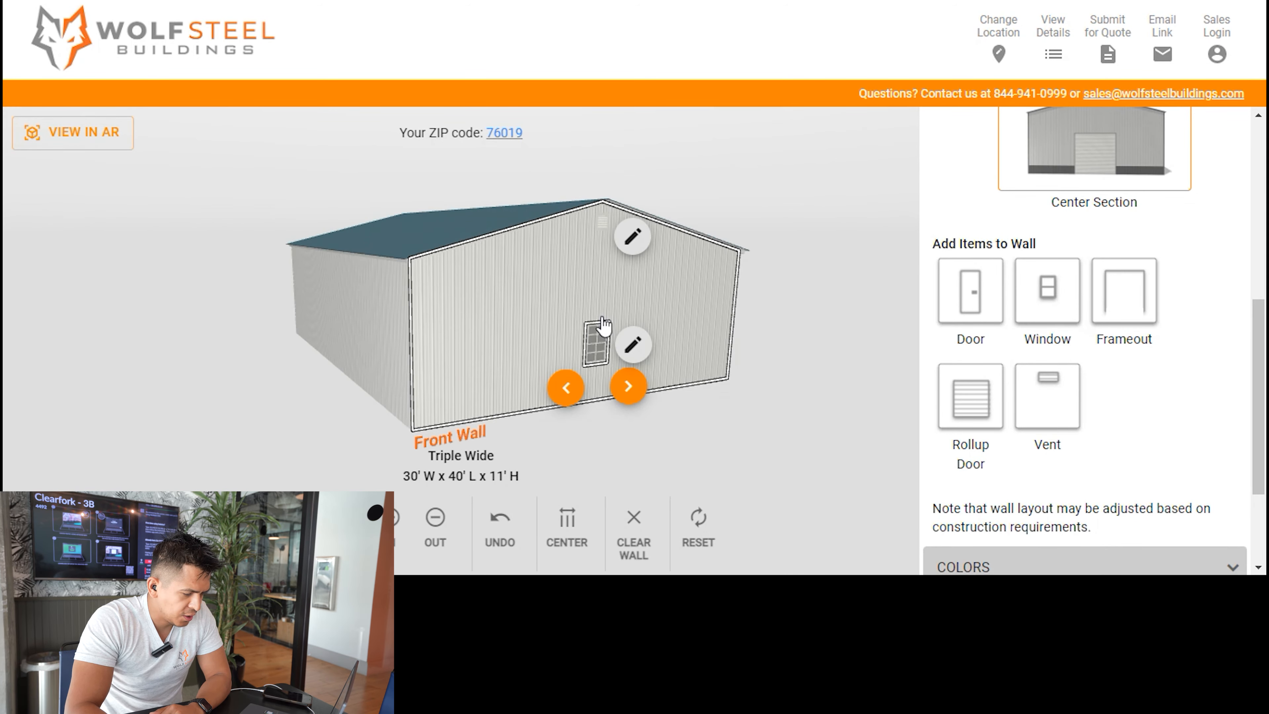
Add two windows to the left wall and center the items on that wall.
drag(161, 333, 518, 335)
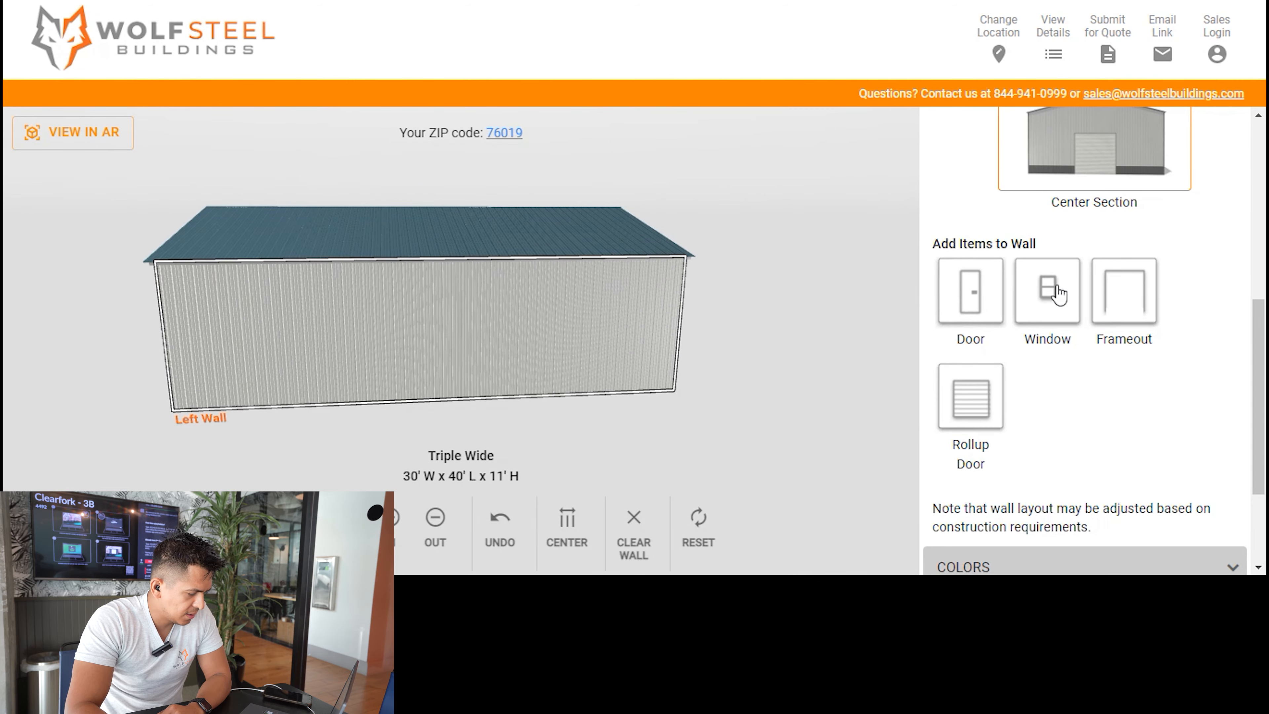
drag(1058, 290, 440, 346)
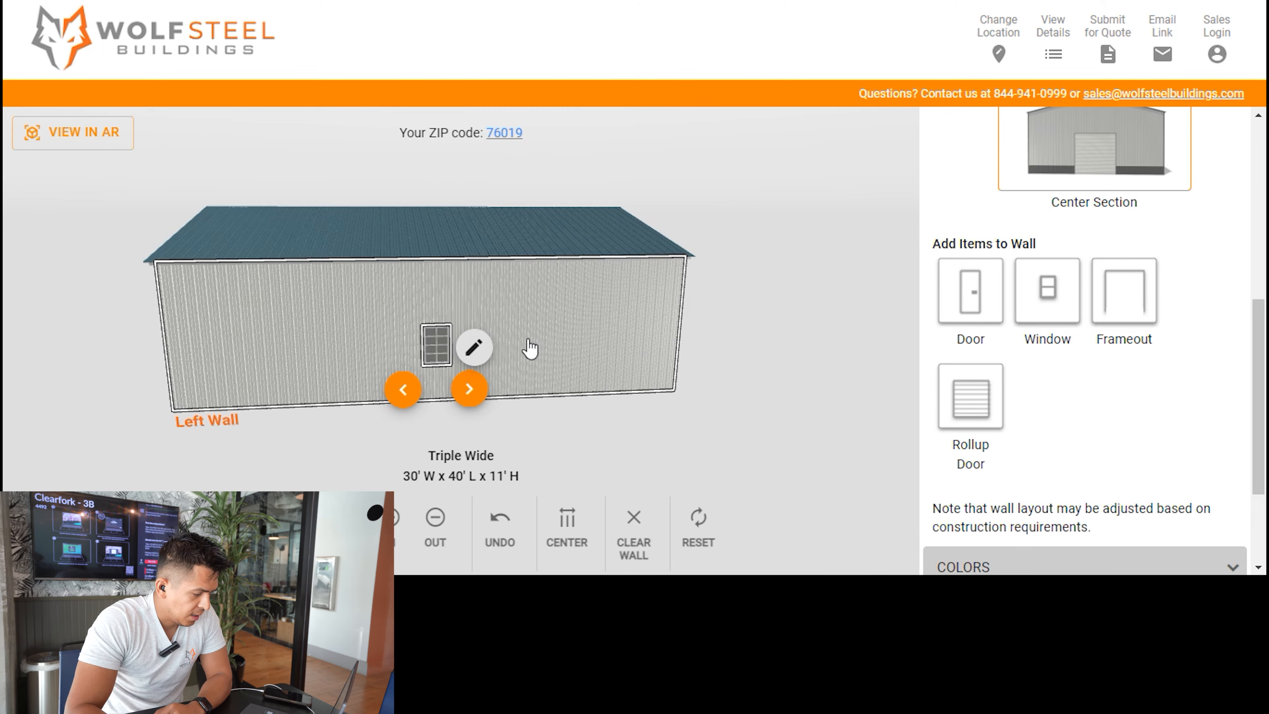
drag(1064, 292, 644, 328)
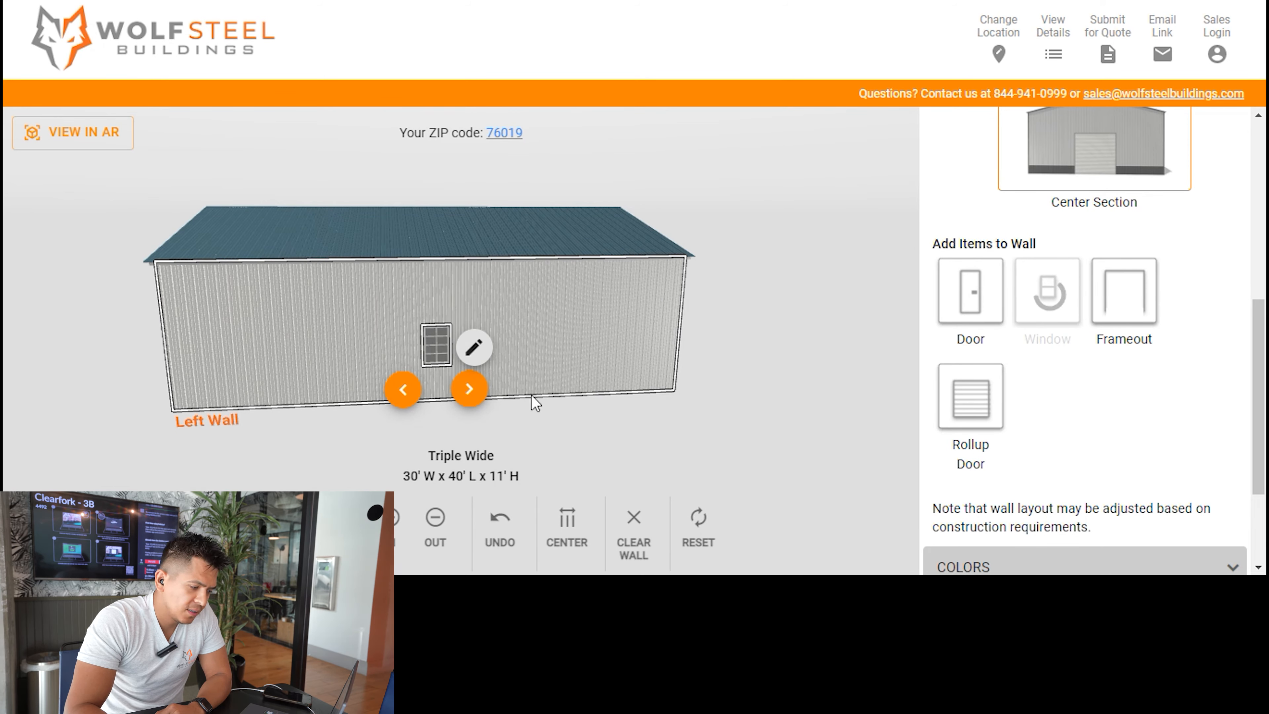
drag(527, 372, 519, 370)
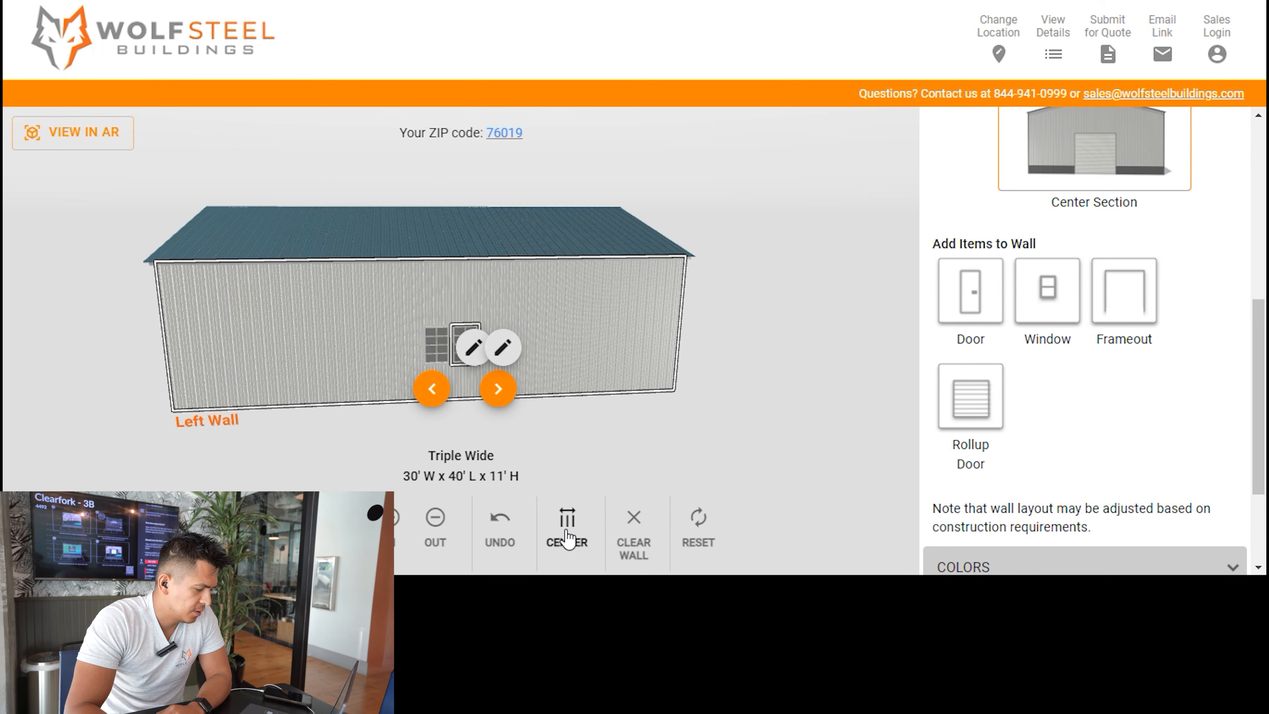
click(570, 543)
Add a window to the back wall and close the doors, windows and frameouts settings.
mouse_move(148, 255)
mouse_down()
mouse_move(391, 209)
mouse_move(424, 216)
mouse_up()
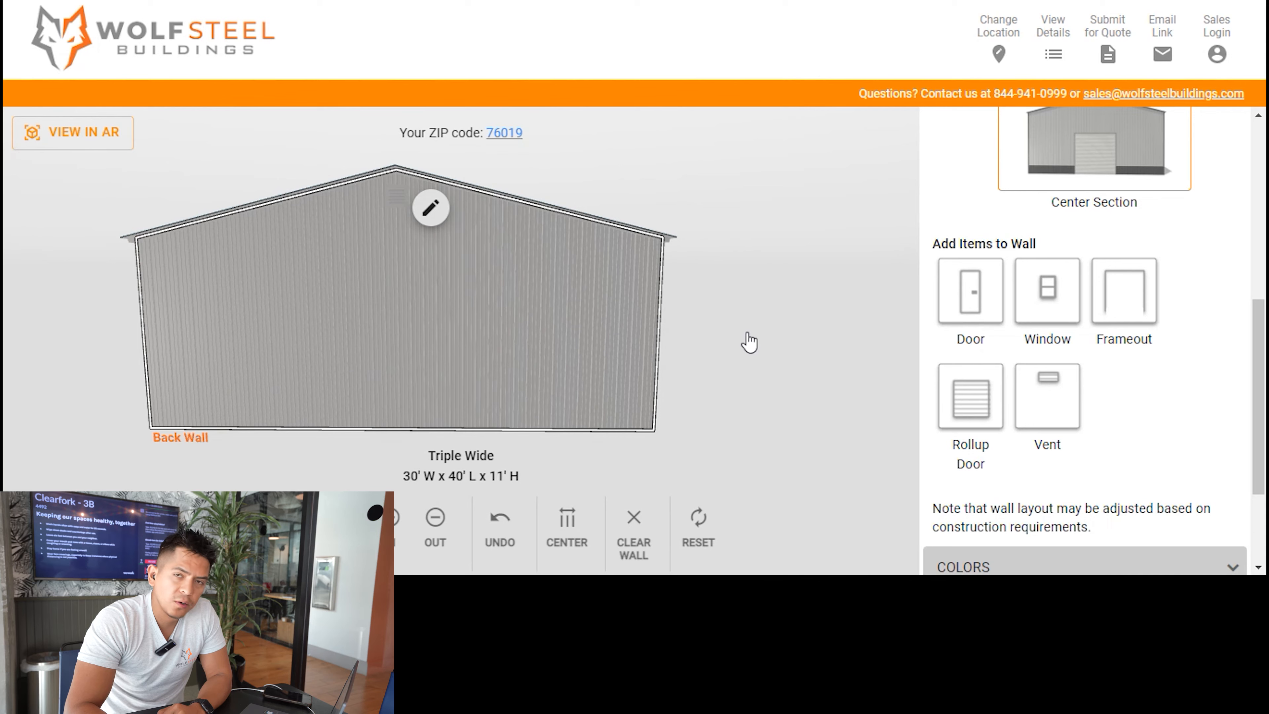
mouse_move(1046, 293)
mouse_down()
mouse_move(344, 355)
mouse_move(350, 344)
mouse_up()
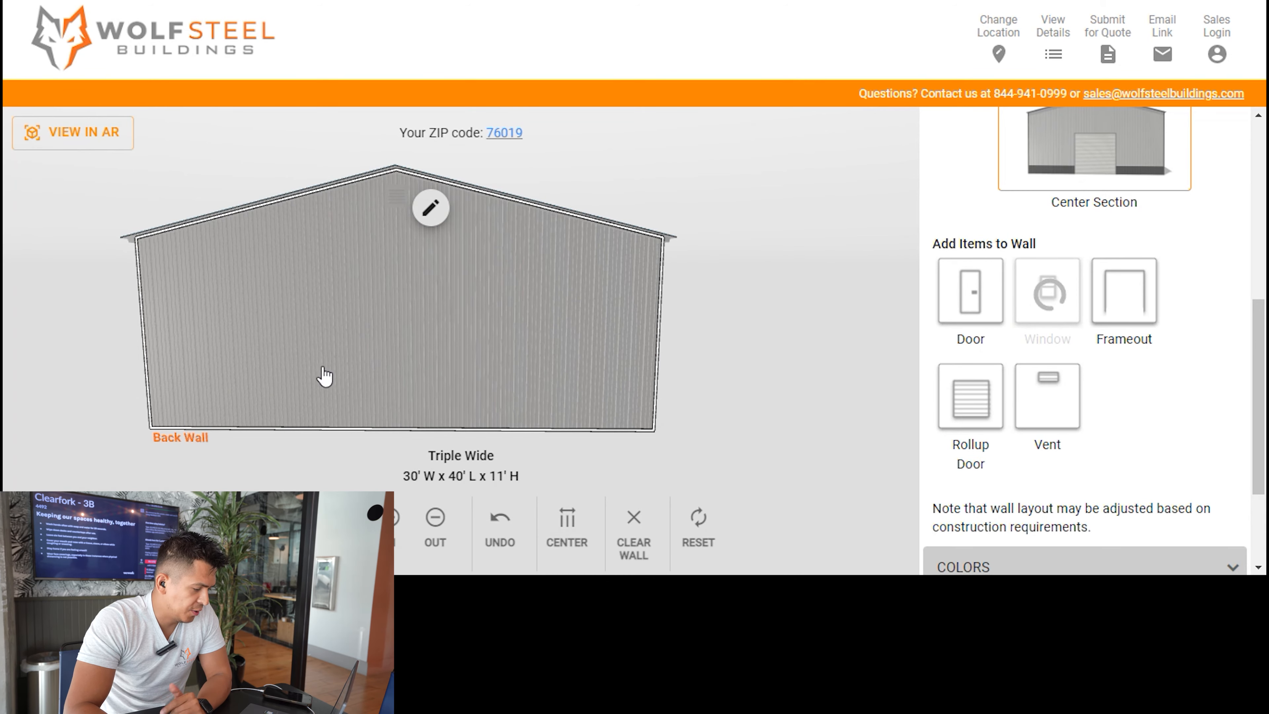
mouse_move(60, 275)
mouse_down()
mouse_move(508, 284)
mouse_move(690, 263)
mouse_move(732, 287)
mouse_move(739, 311)
mouse_up()
scroll(1119, 304, up, 5)
scroll(1119, 300, down, 1)
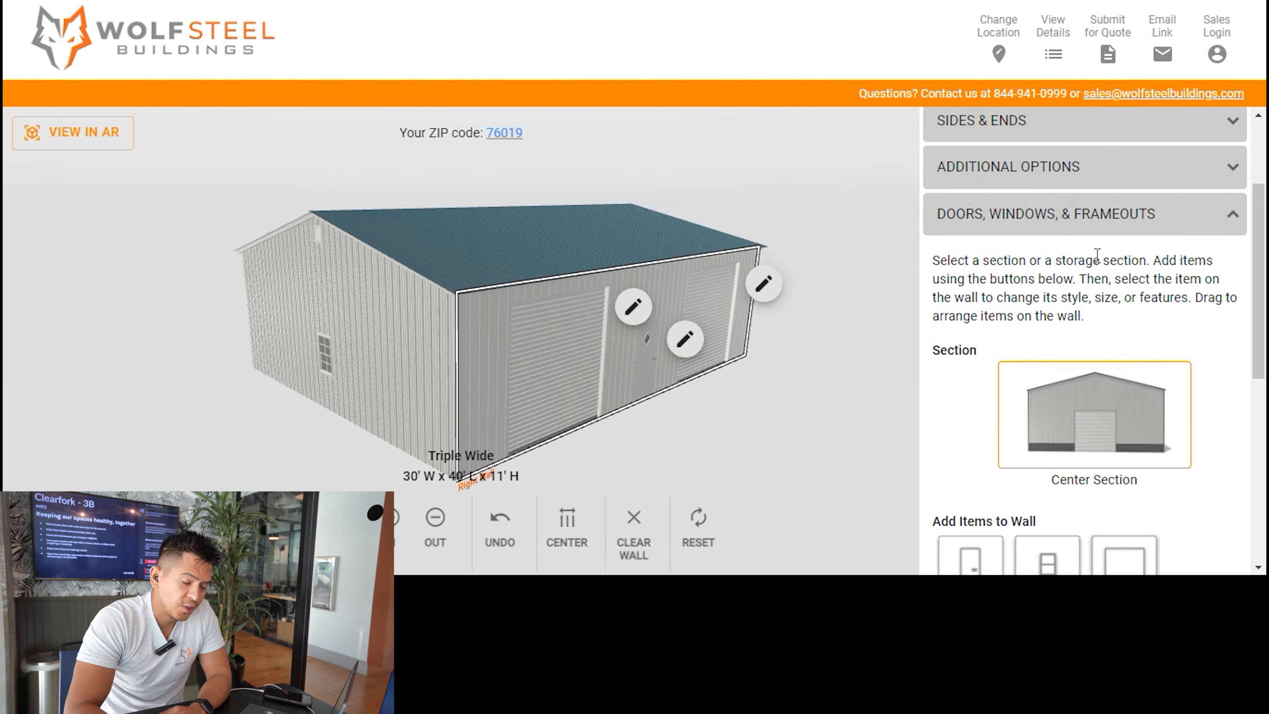
click(1099, 222)
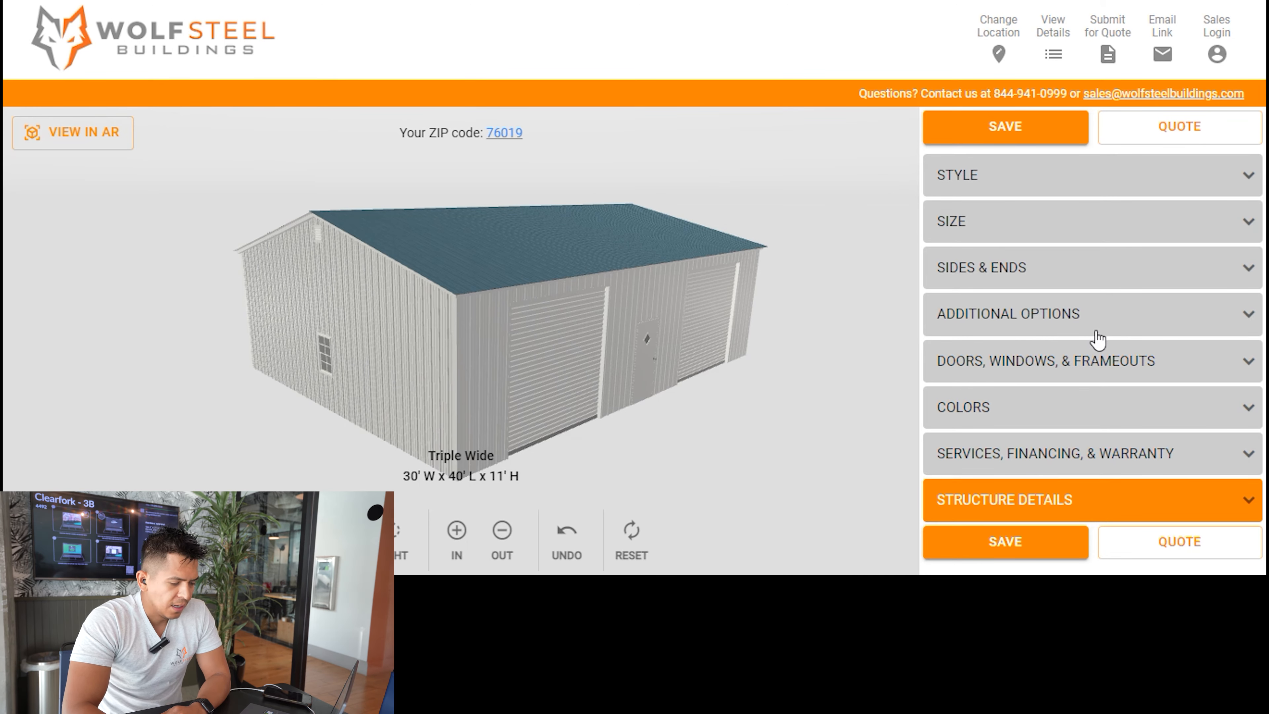
Set both the roof color and the trim color to Forest Green.
click(1090, 412)
scroll(979, 373, down, 7)
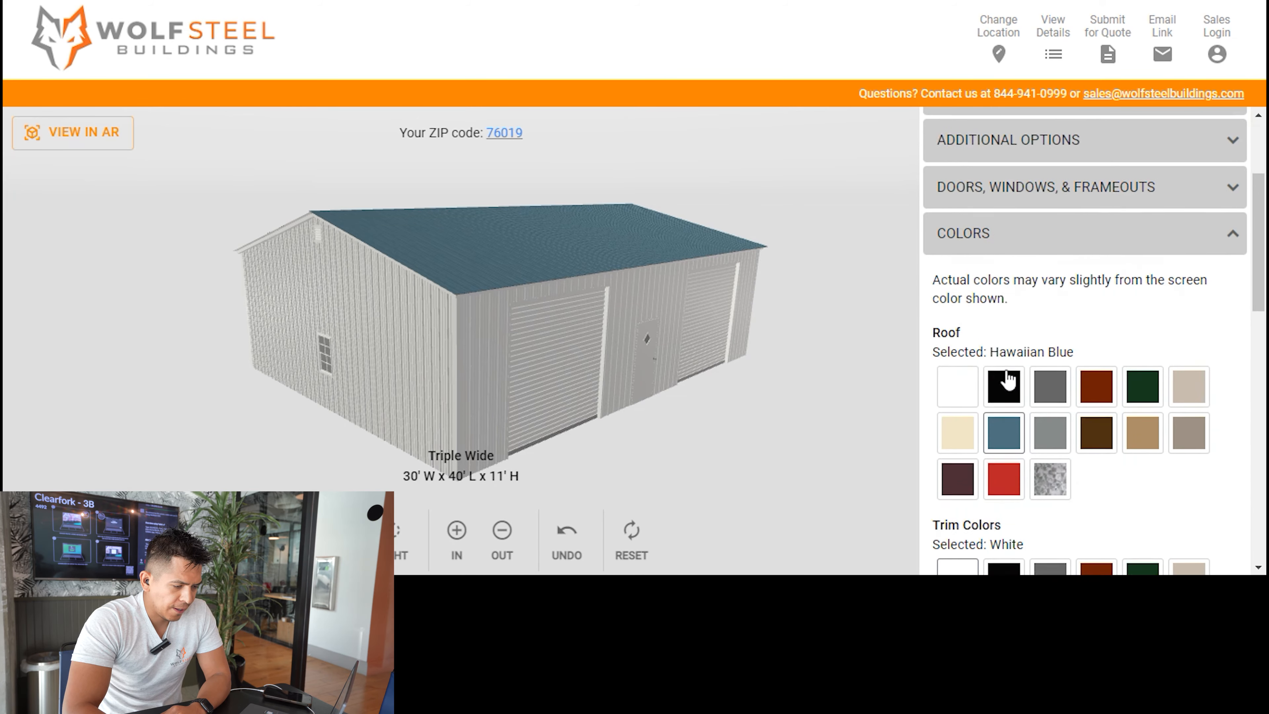
click(1143, 190)
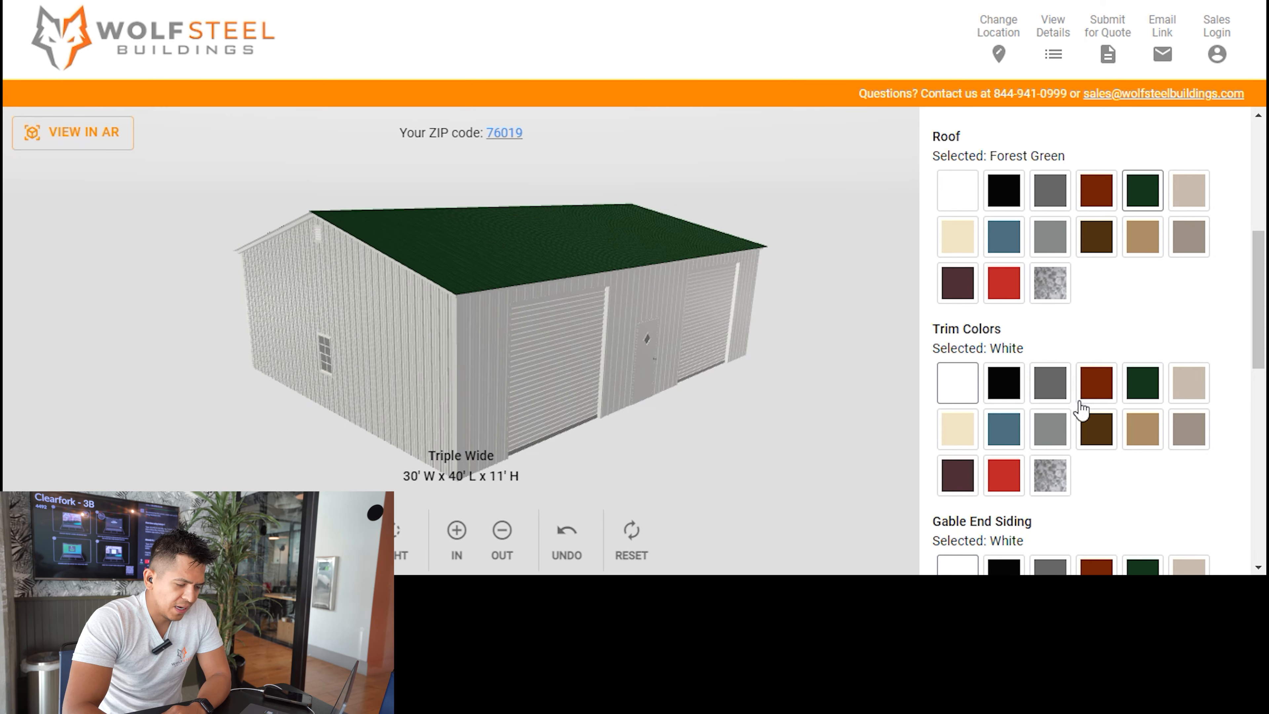
click(1053, 431)
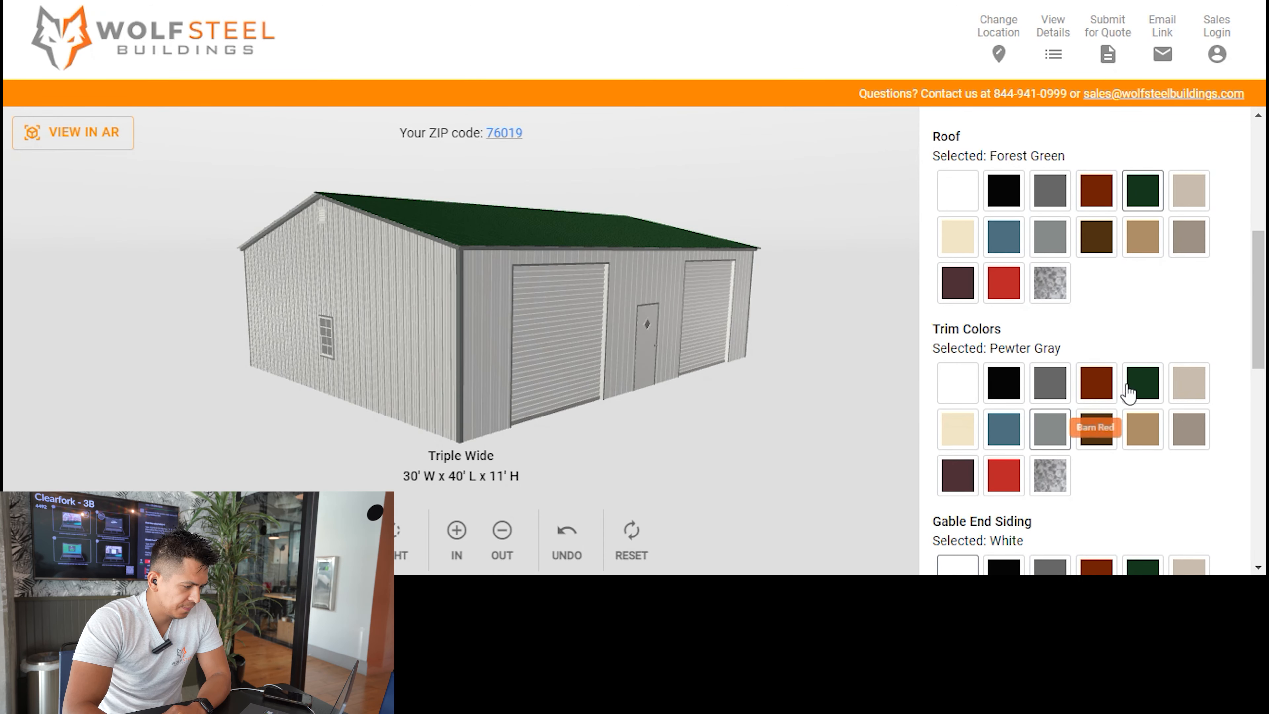
click(1139, 383)
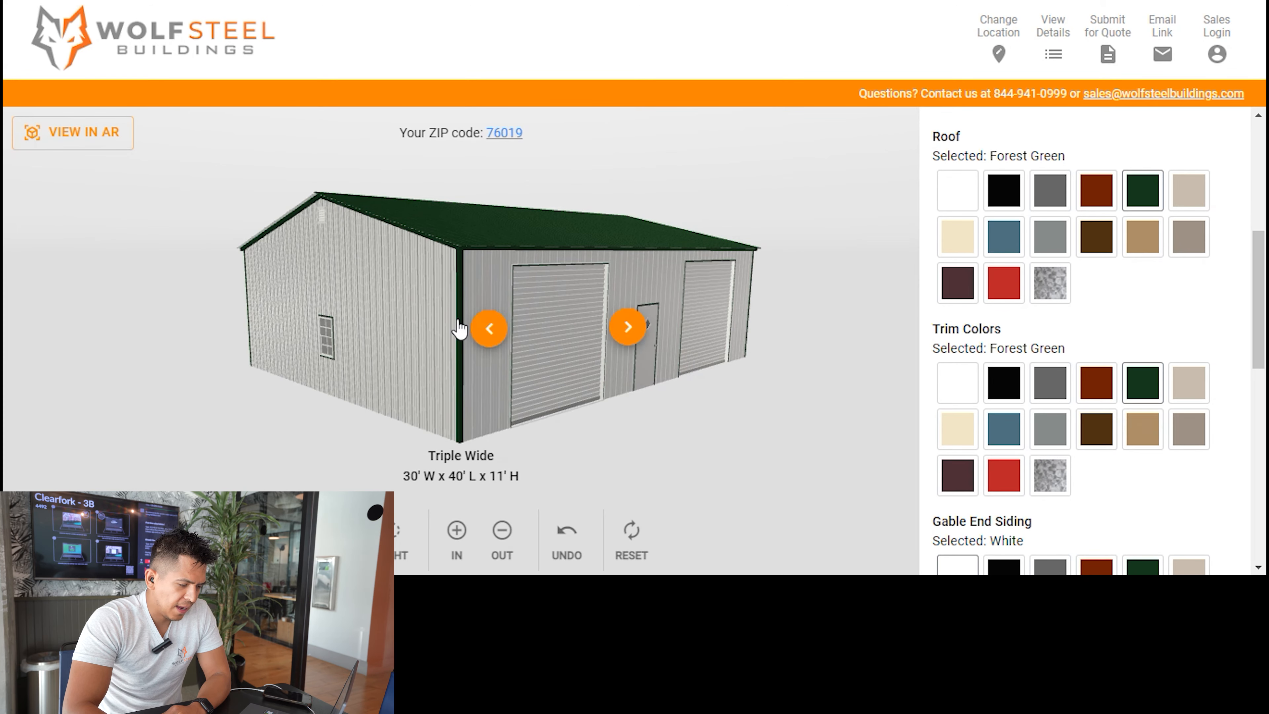
Set the gable end siding and the side wall siding to Pewter Gray.
scroll(1051, 425, down, 3)
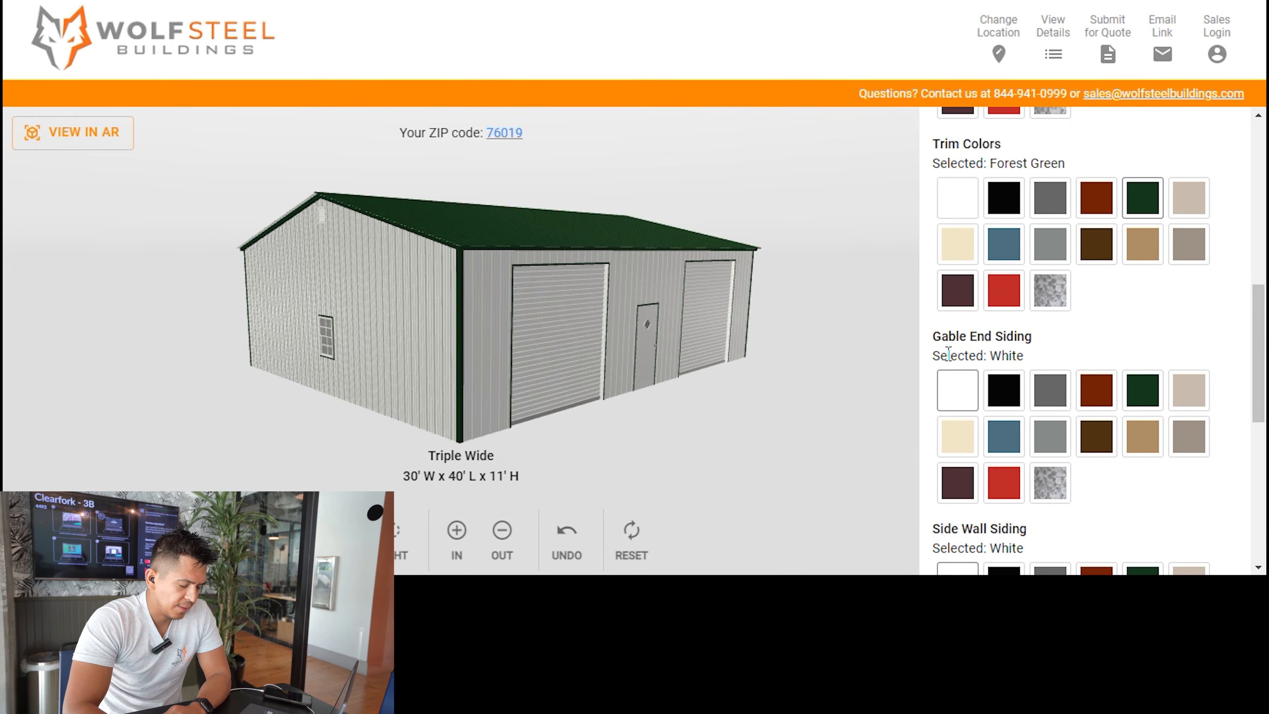
click(1050, 435)
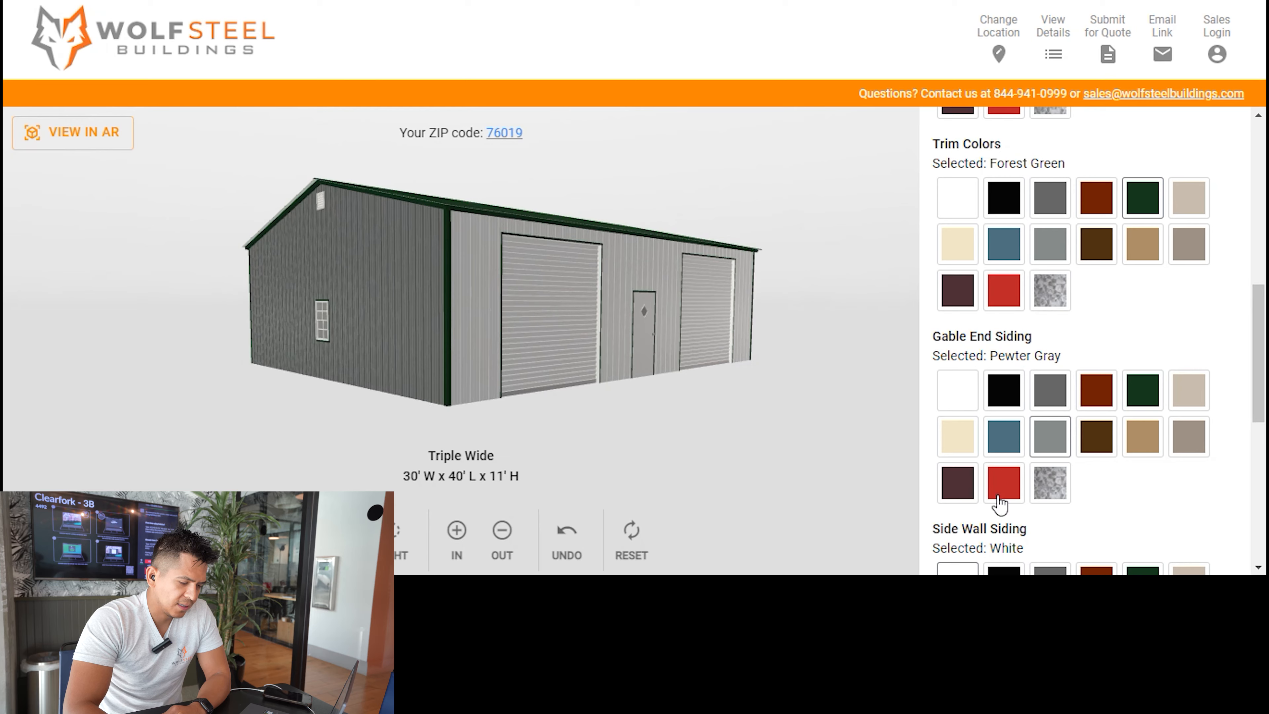
scroll(1005, 450, down, 3)
scroll(1049, 465, down, 3)
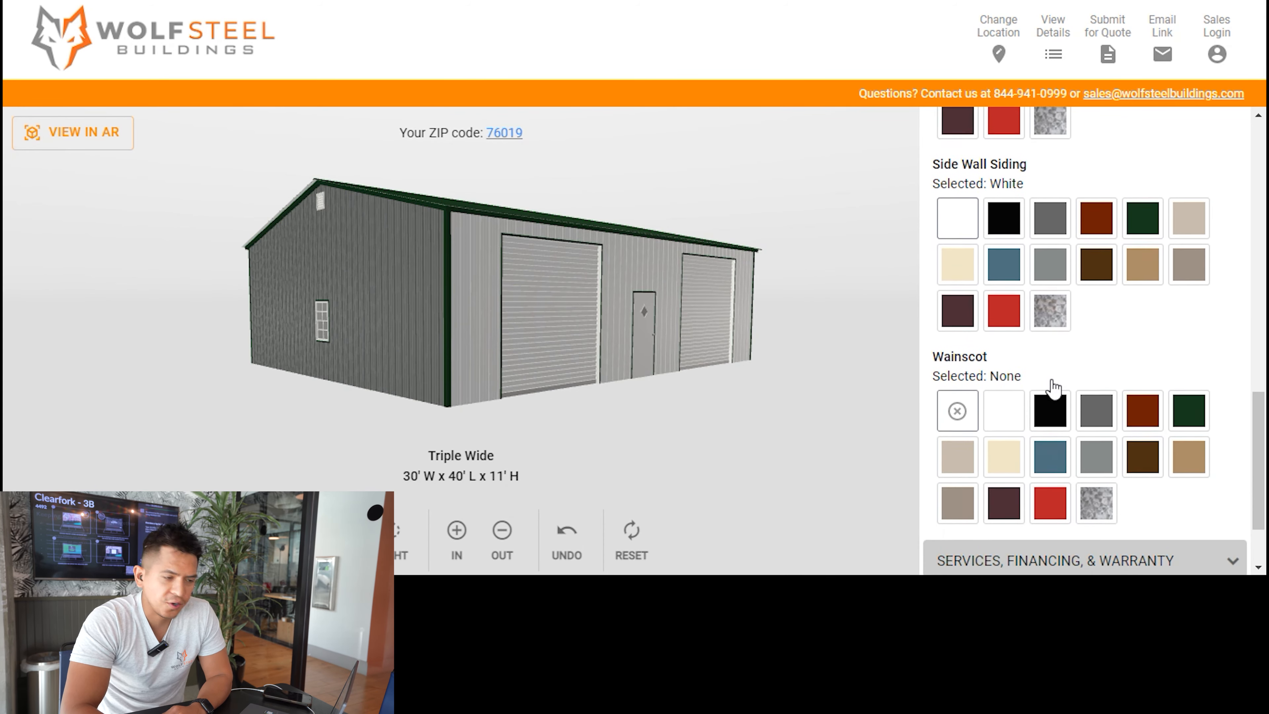
click(1052, 259)
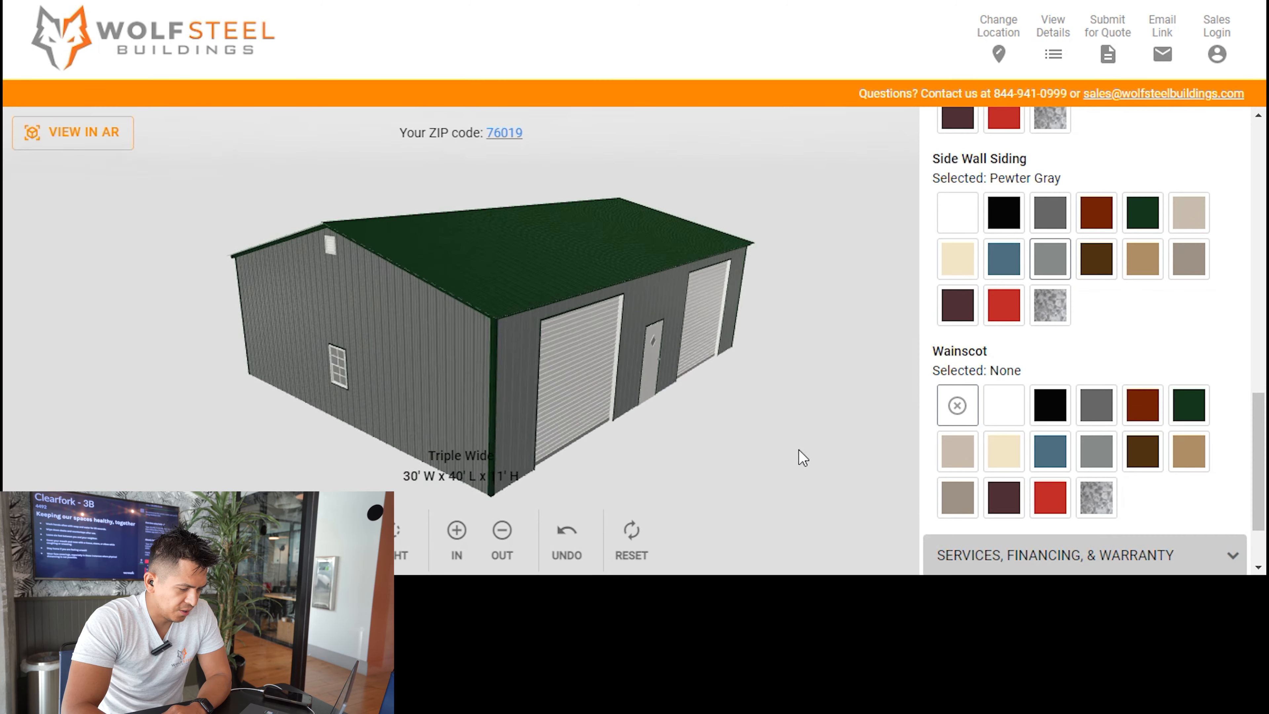
Set the wainscot color to Forest Green and examine it up close on the front and right walls.
scroll(1075, 405, down, 2)
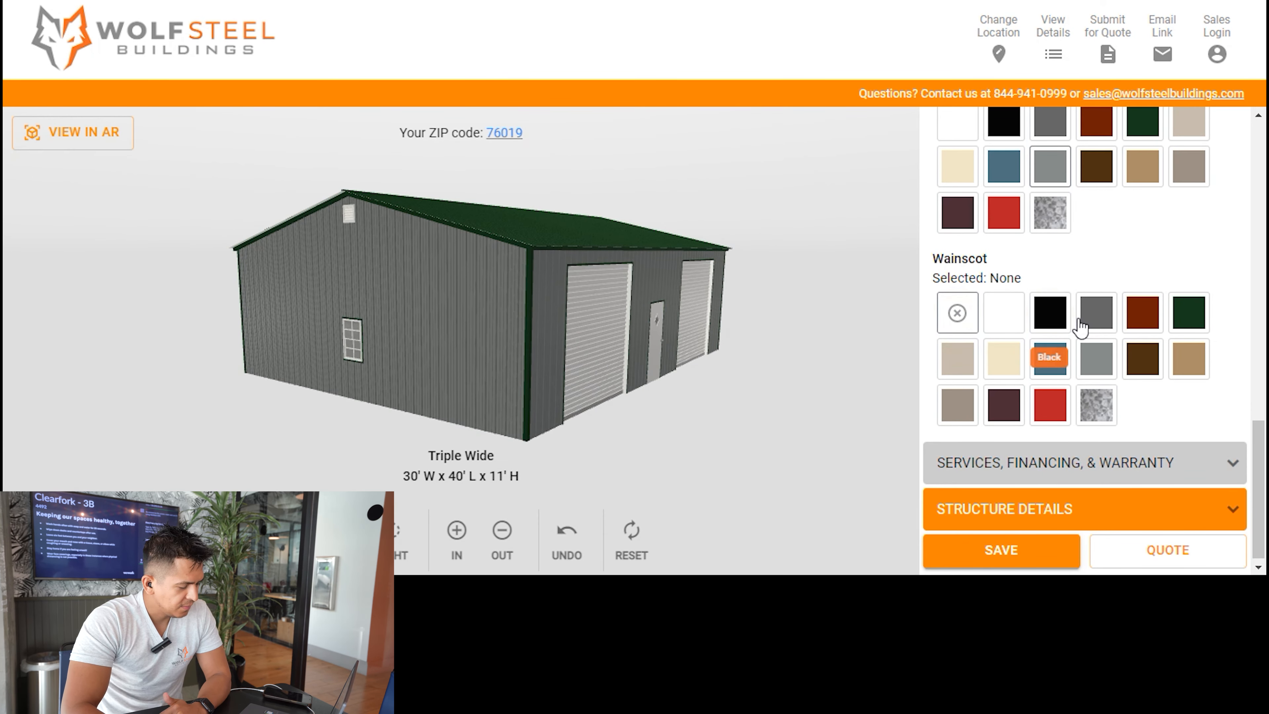
click(1195, 324)
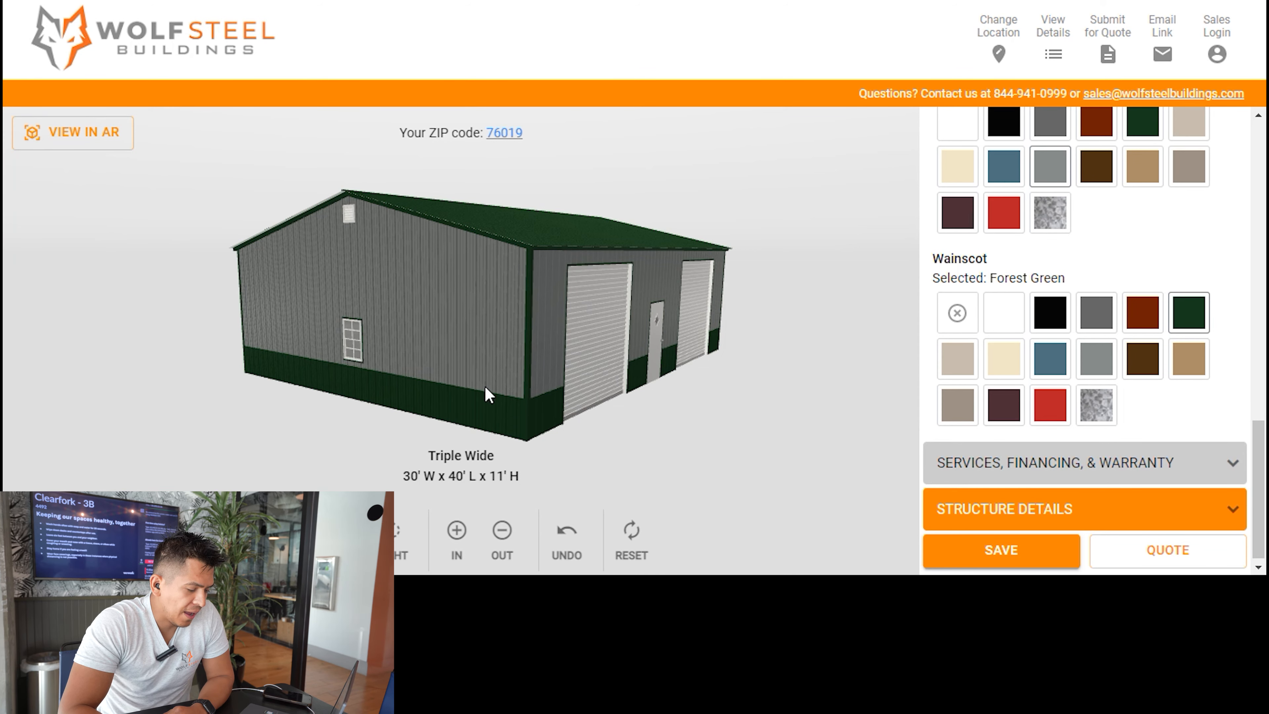
scroll(533, 391, up, 3)
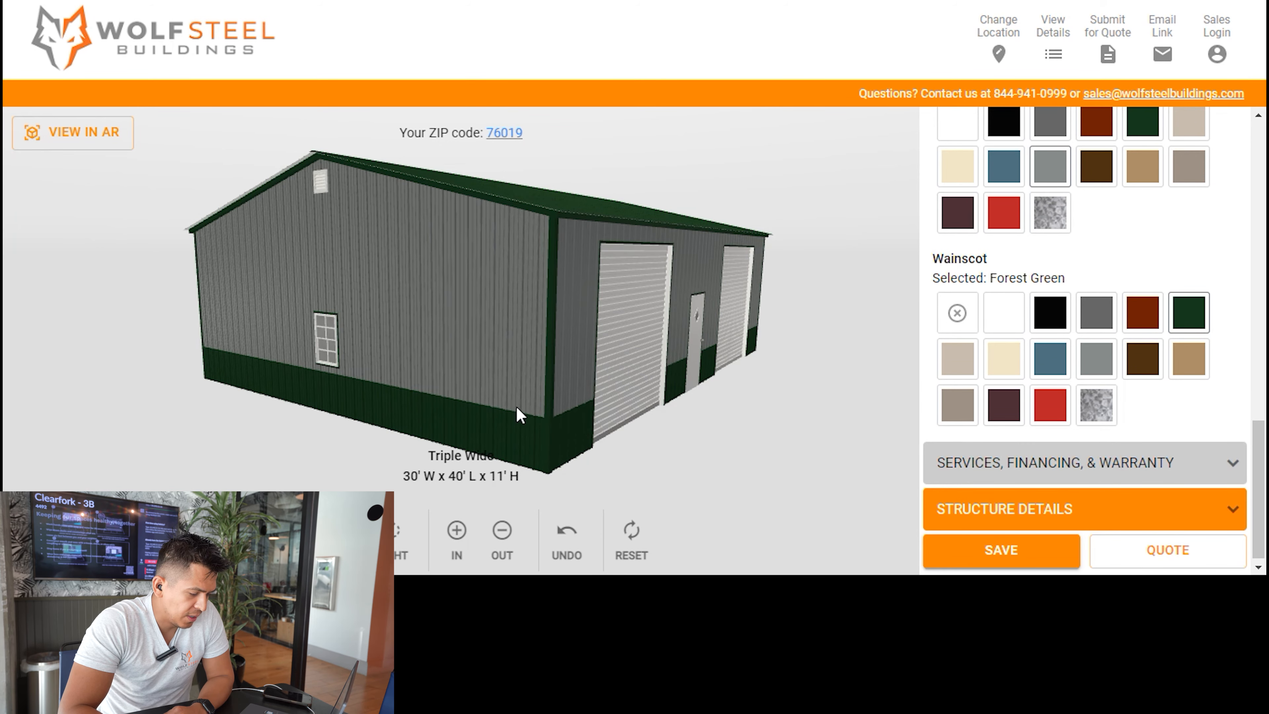
scroll(526, 416, up, 5)
mouse_move(735, 484)
mouse_down()
mouse_move(732, 427)
mouse_move(731, 462)
mouse_up()
scroll(677, 489, down, 1)
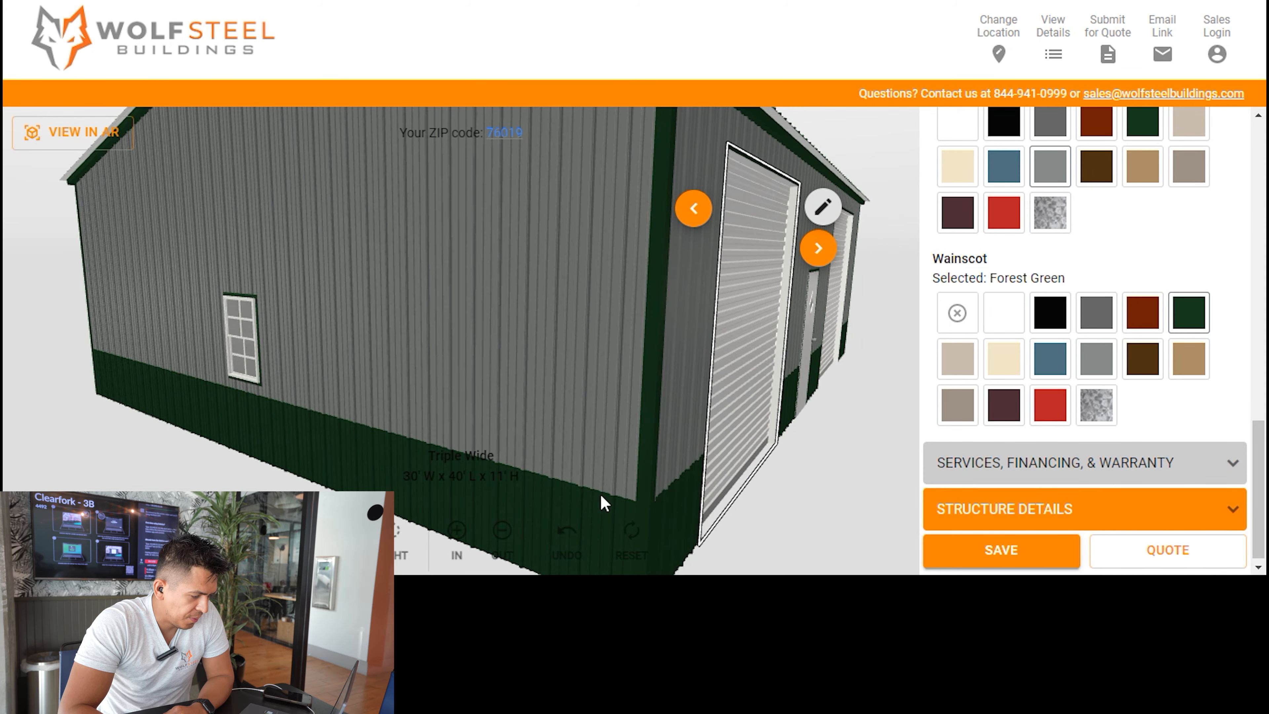
scroll(640, 483, down, 3)
scroll(429, 413, down, 1)
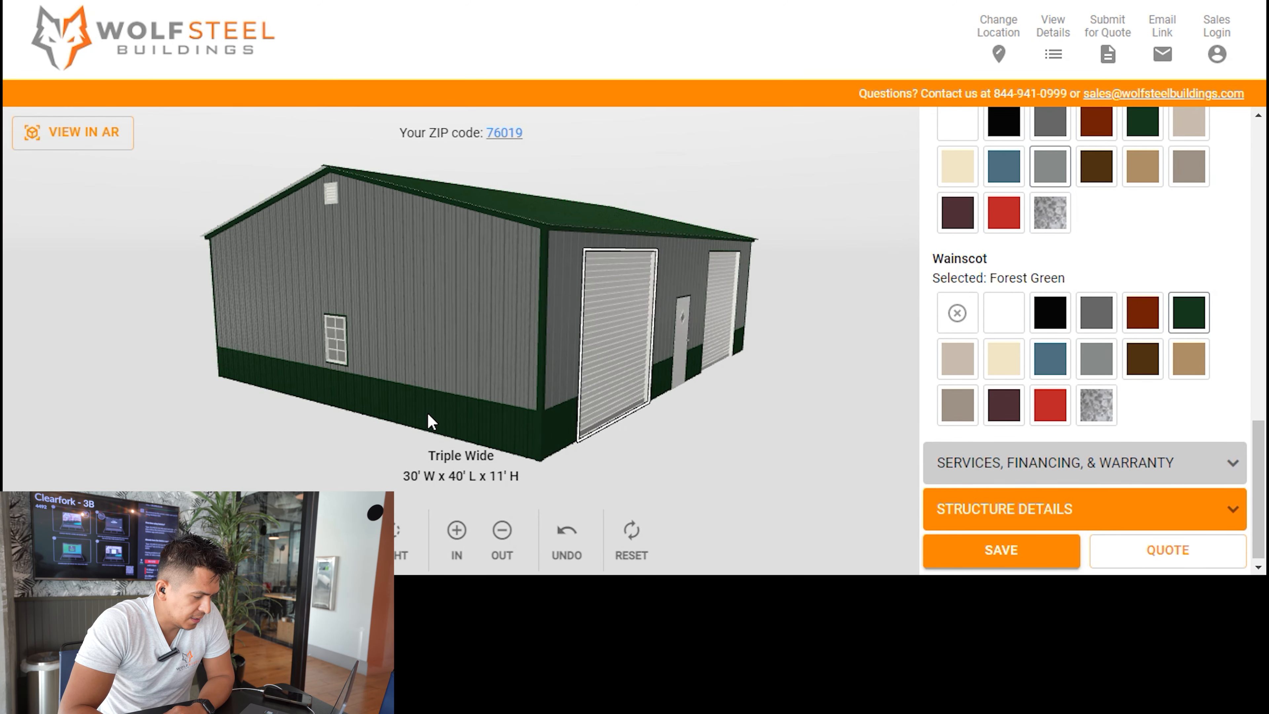
drag(770, 410, 699, 328)
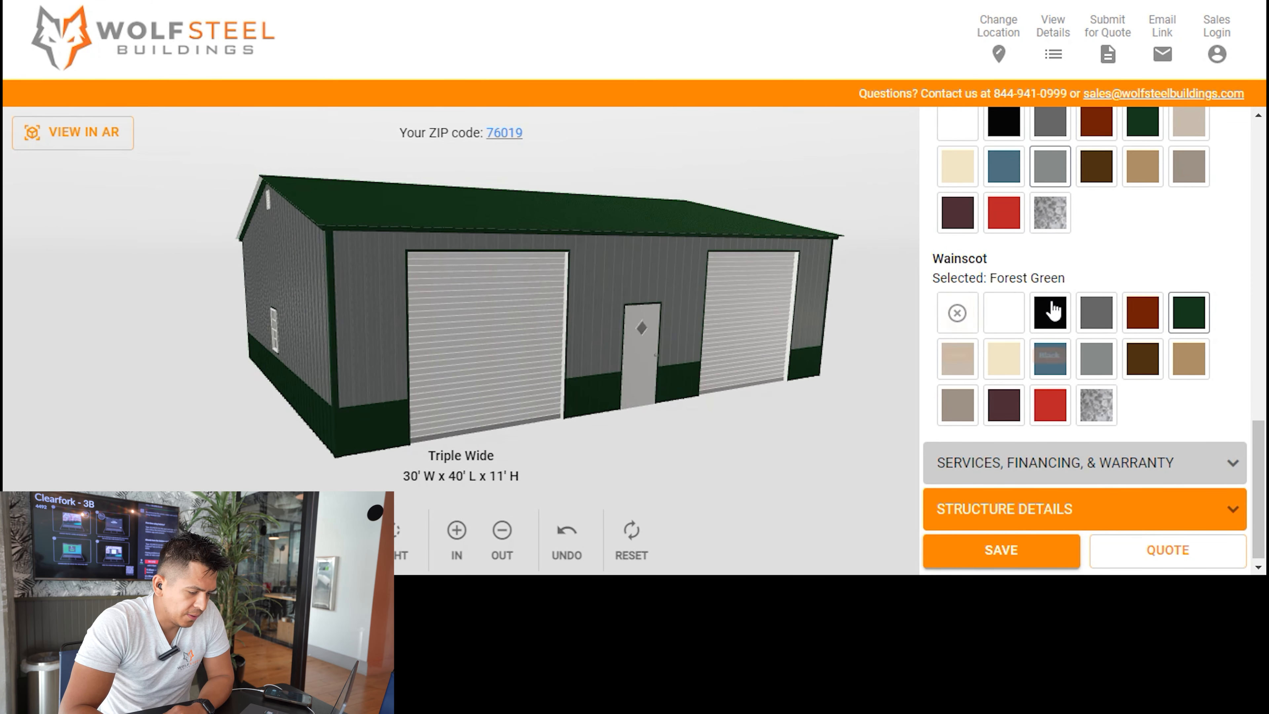
Close the color settings and view the available services and additional fees.
scroll(1049, 320, up, 10)
scroll(1108, 228, up, 3)
click(1105, 315)
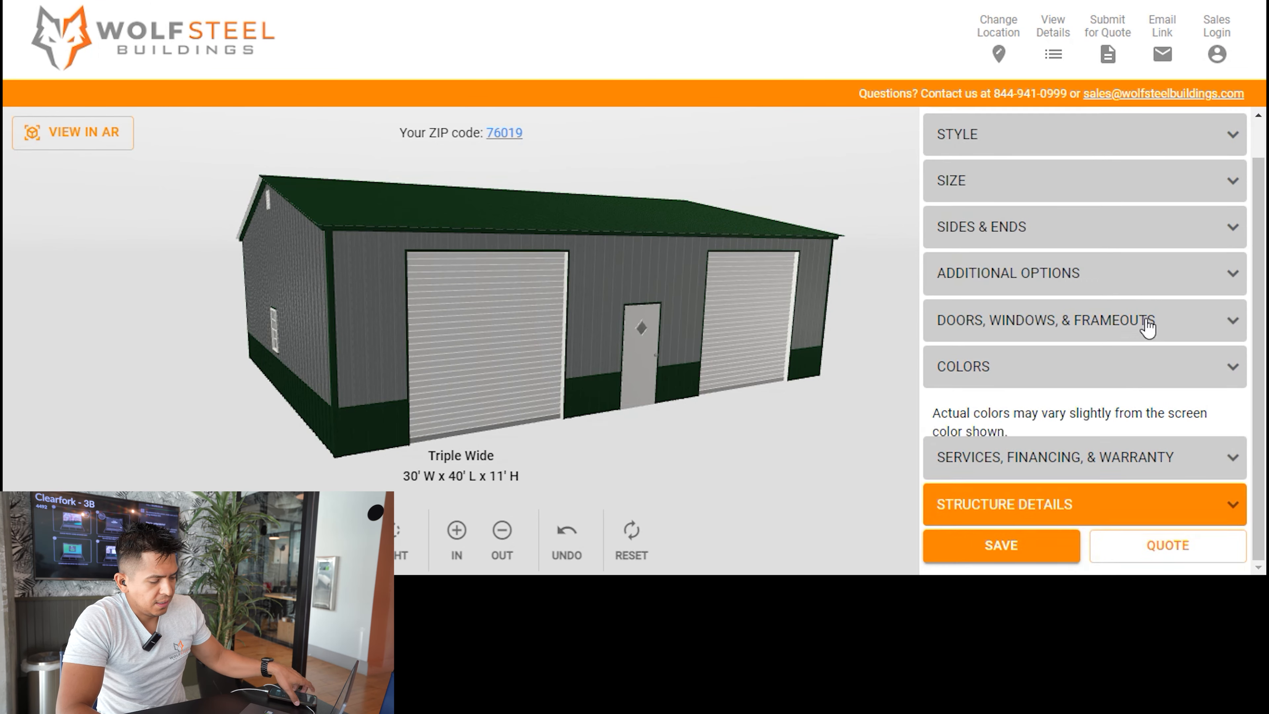
scroll(1147, 326, up, 1)
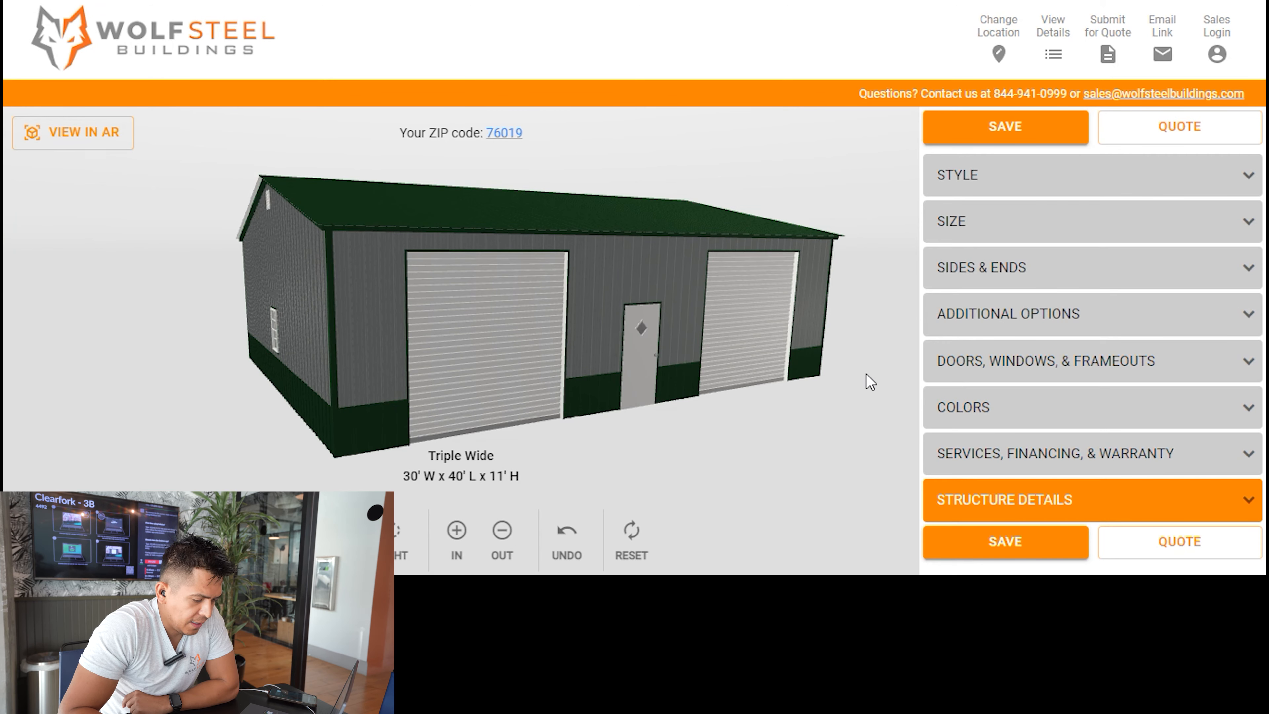
click(1095, 453)
scroll(1067, 364, down, 5)
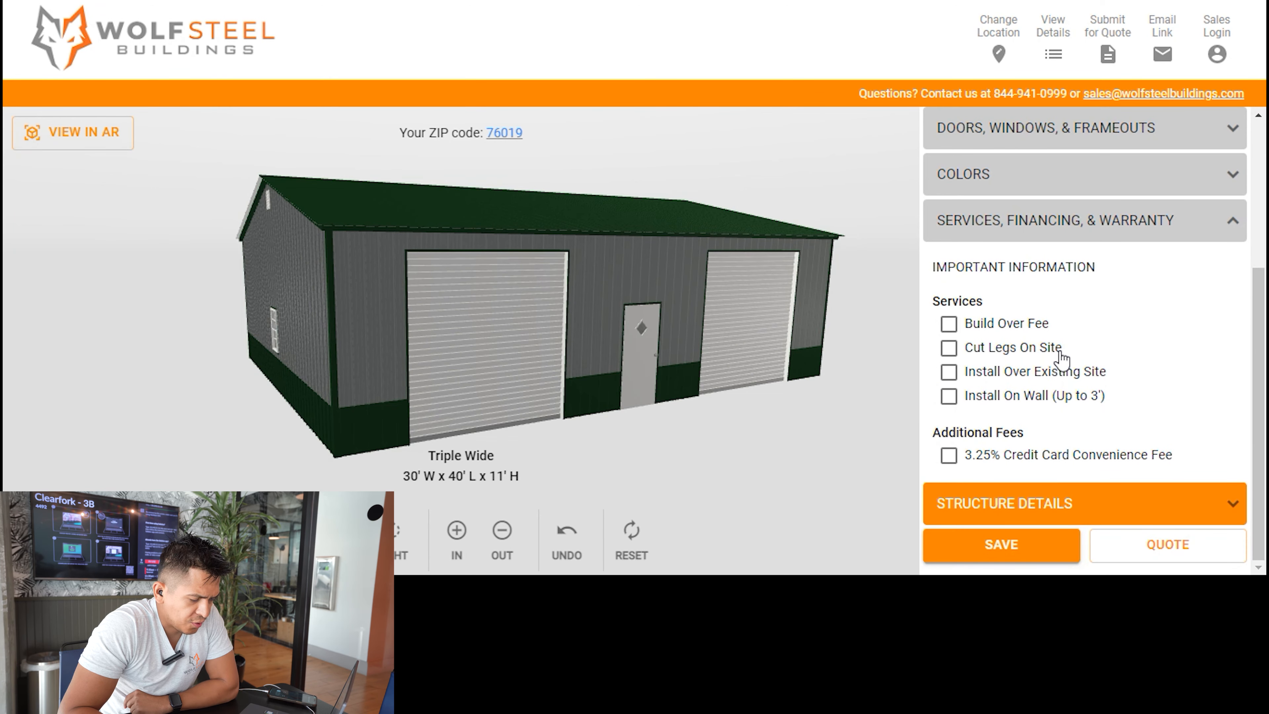
Review the structure details, from colors and siding through doors, windows, vents and additional fees.
click(1068, 516)
scroll(1064, 482, down, 6)
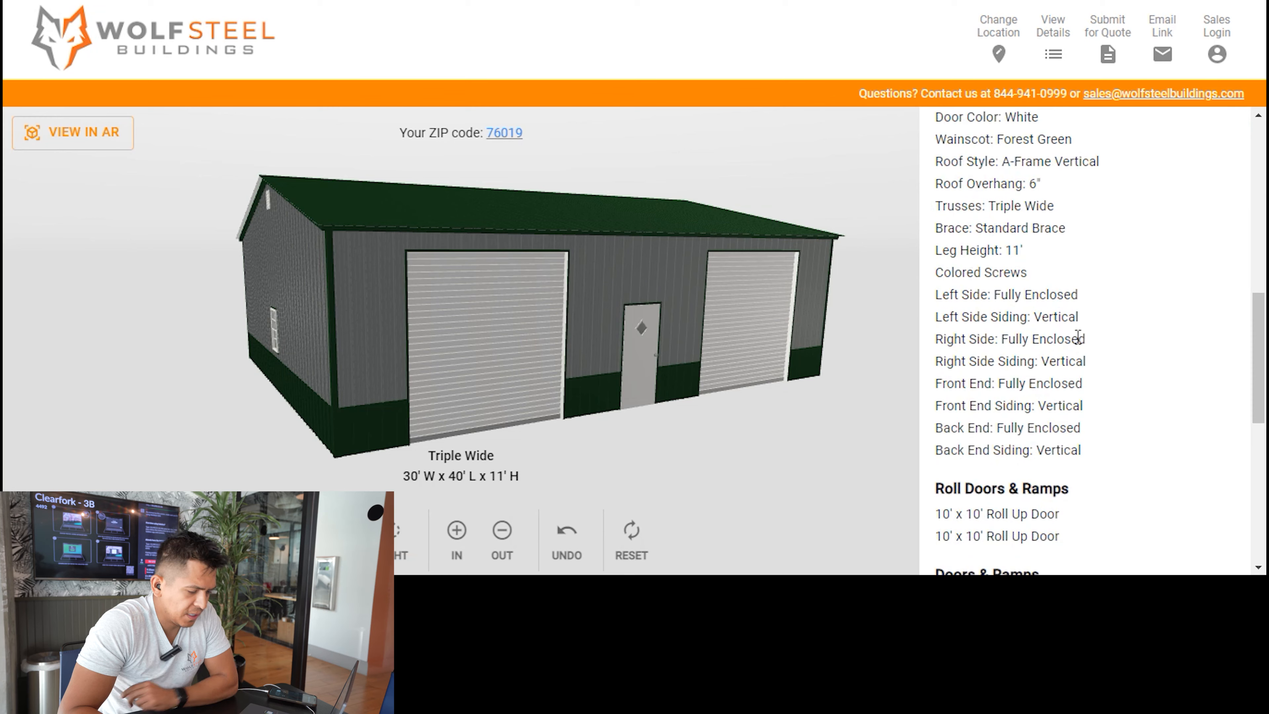
scroll(1078, 340, up, 6)
scroll(1086, 353, down, 5)
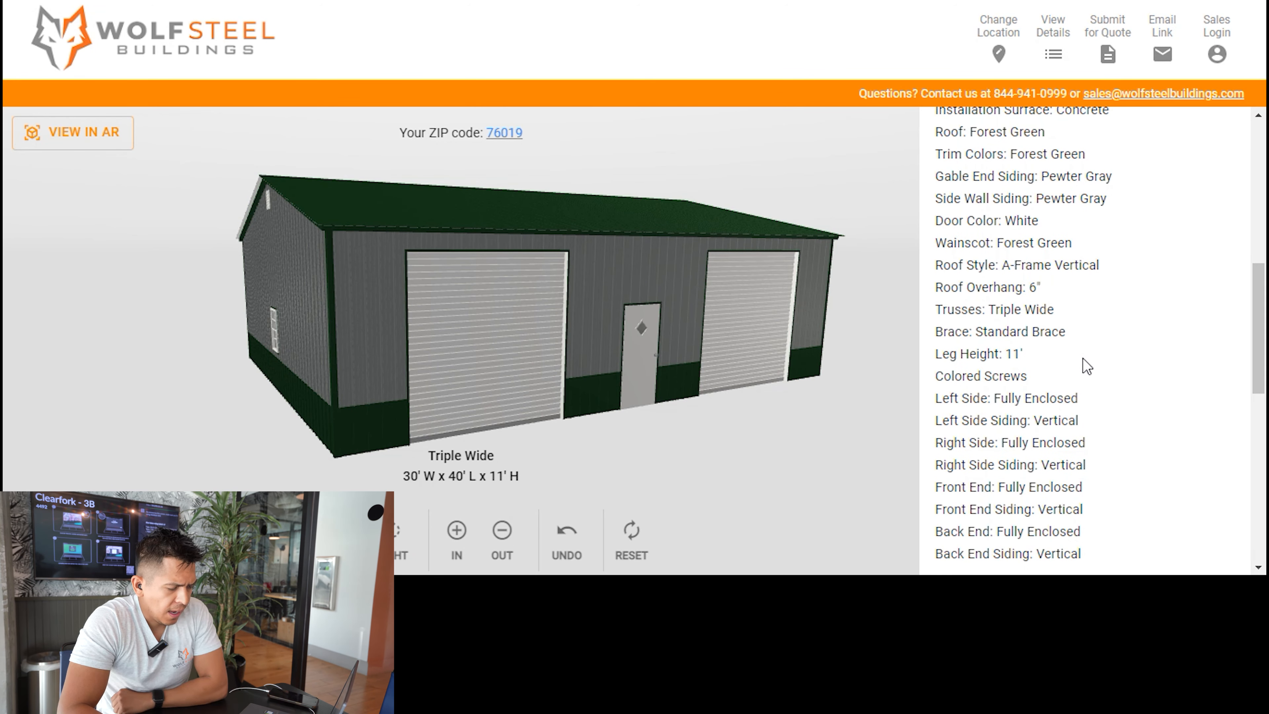
scroll(1106, 406, down, 10)
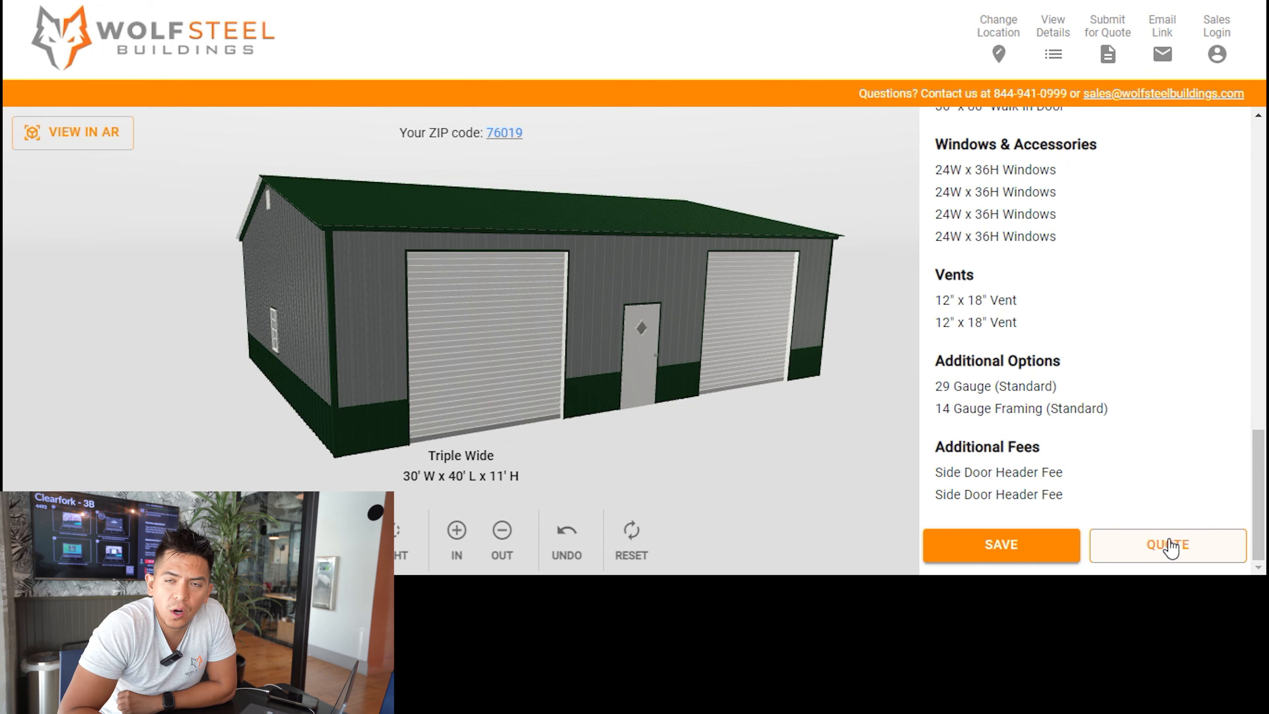
Open the quote request form and look through its contact, delivery, billing and job site fields.
click(1156, 553)
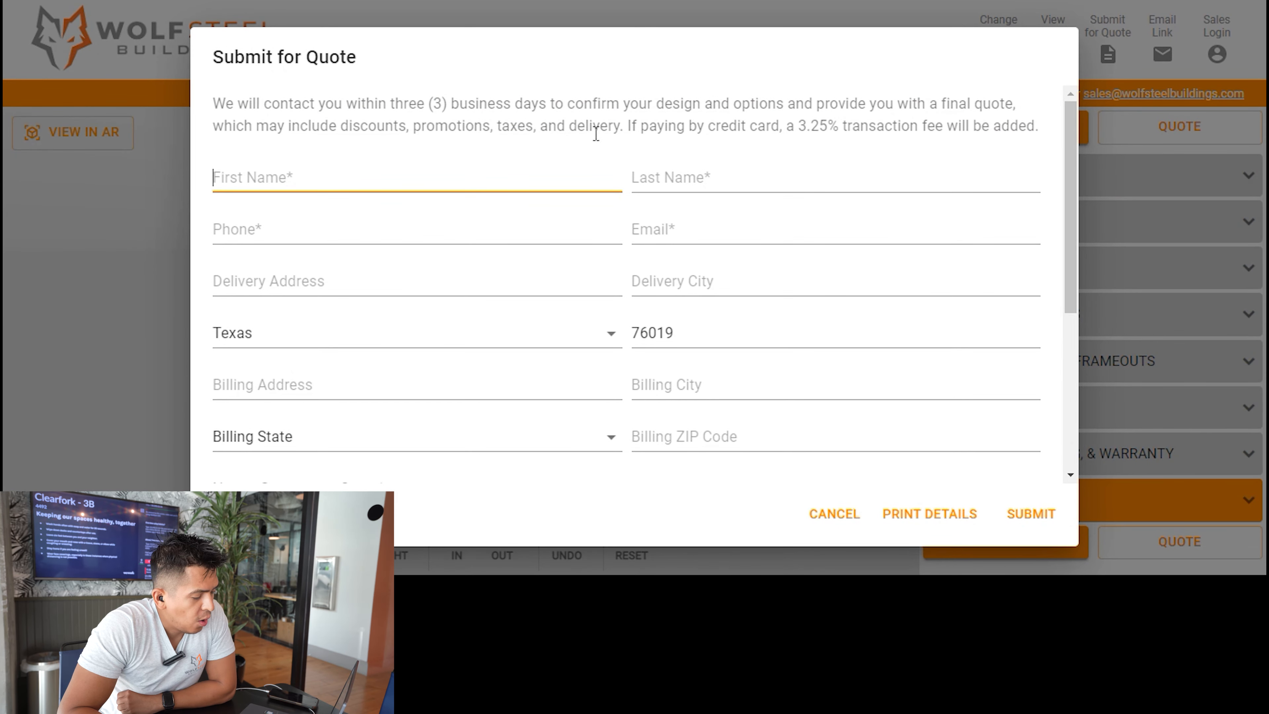
scroll(400, 235, down, 4)
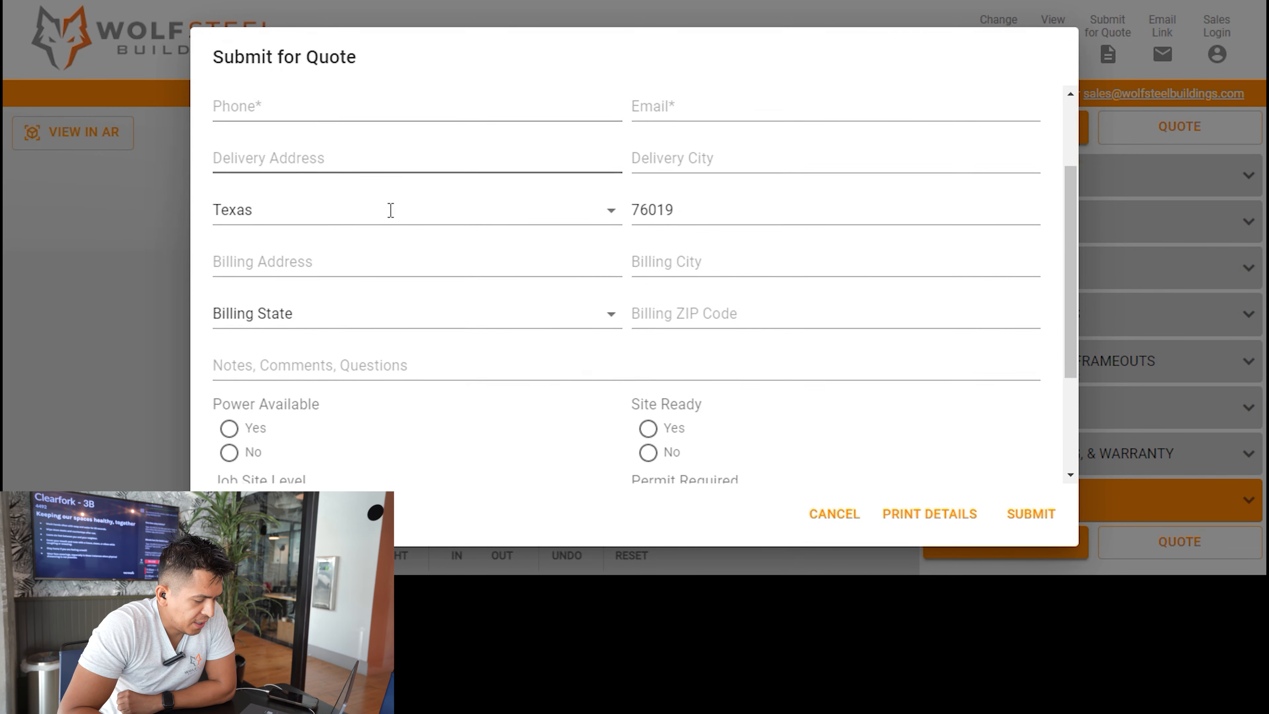
scroll(528, 299, down, 2)
scroll(528, 299, down, 1)
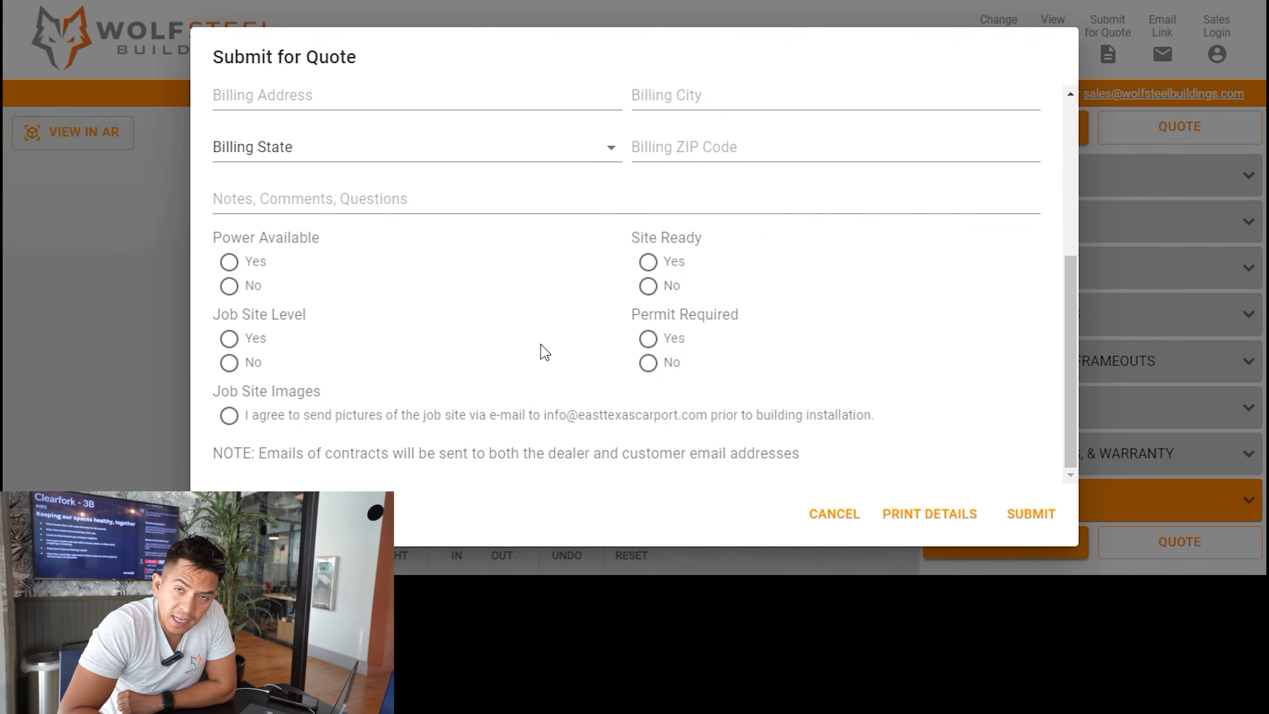